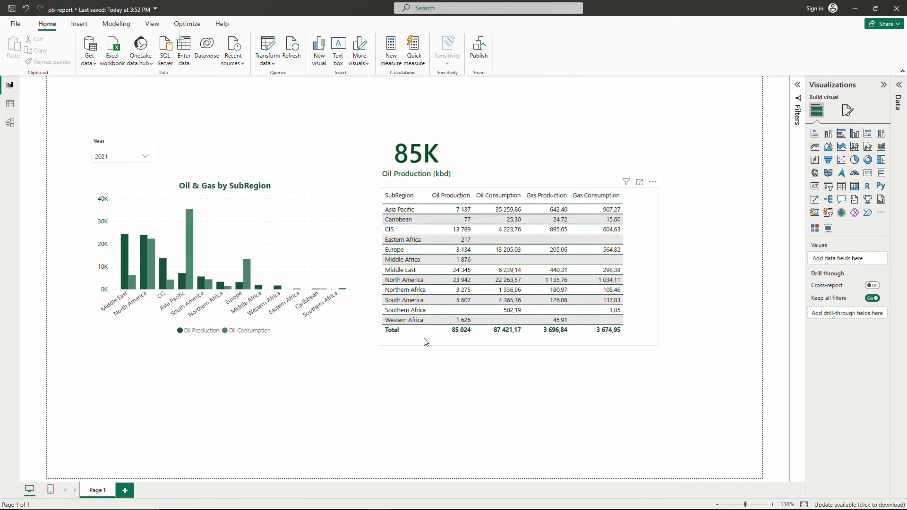
# Step: Copy the SubRegion table from Page 1 onto a new report page, shift it up and to the left and make it slightly taller
pyautogui.click(124, 491)
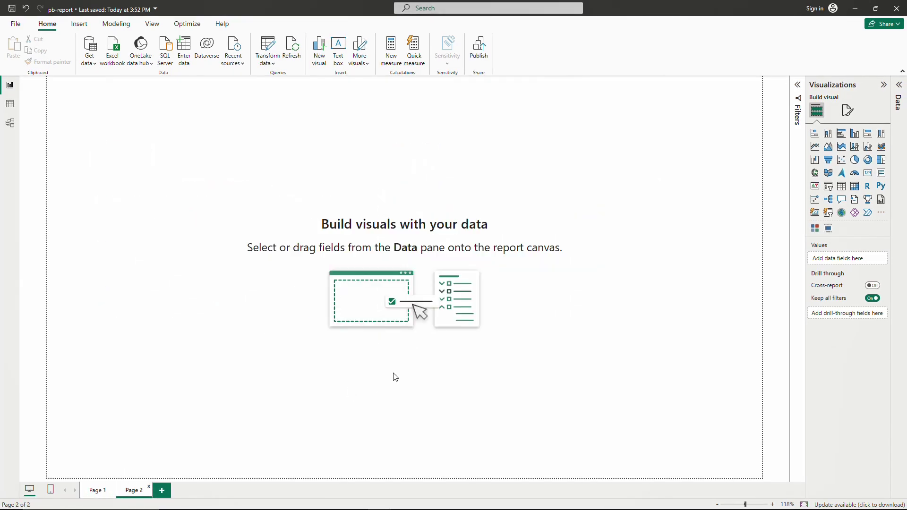
pyautogui.click(98, 489)
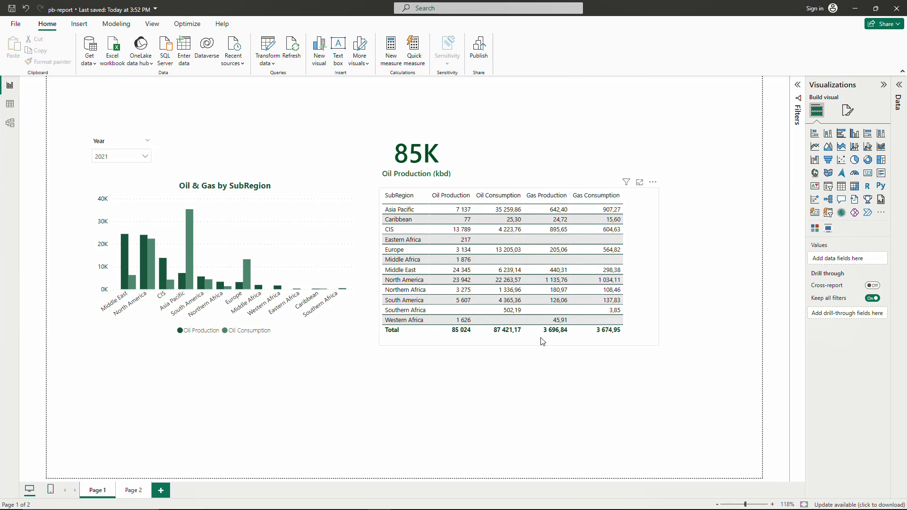
pyautogui.click(542, 342)
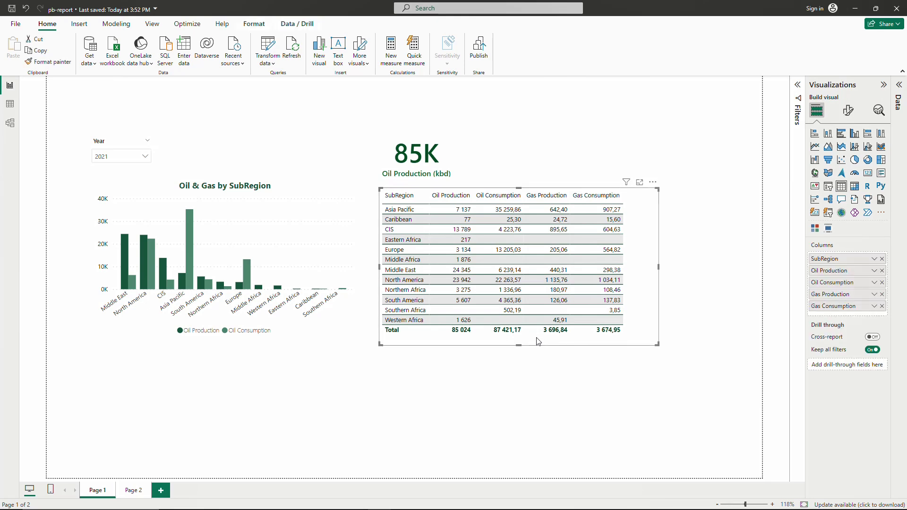
pyautogui.click(130, 492)
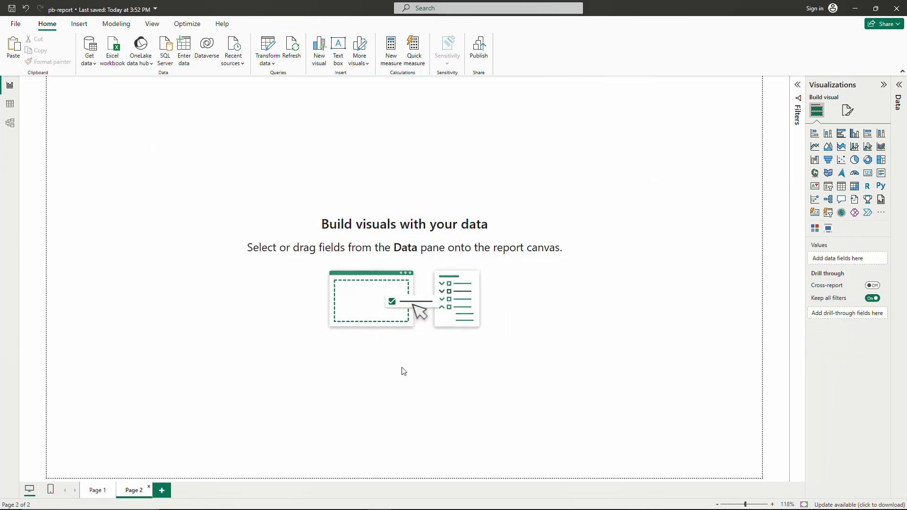
pyautogui.hotkey('ctrl', 'v')
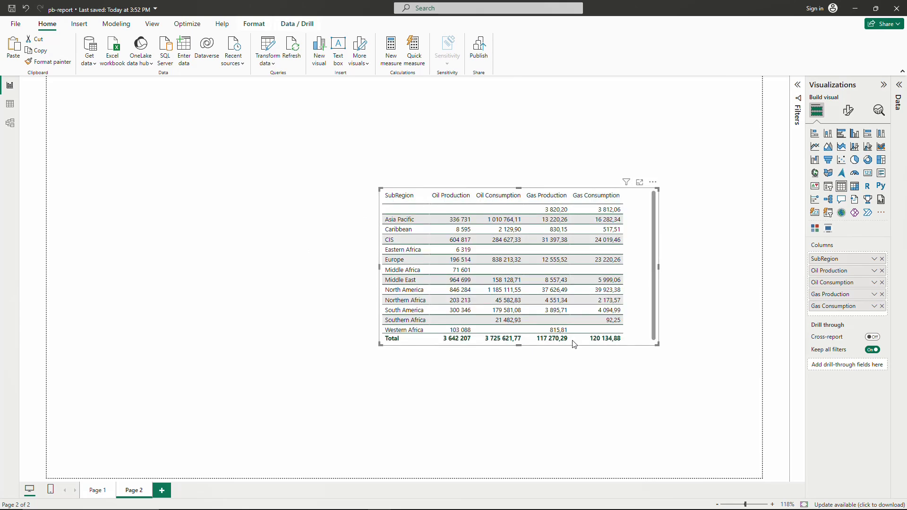
pyautogui.moveTo(508, 351); pyautogui.dragTo(421, 317)
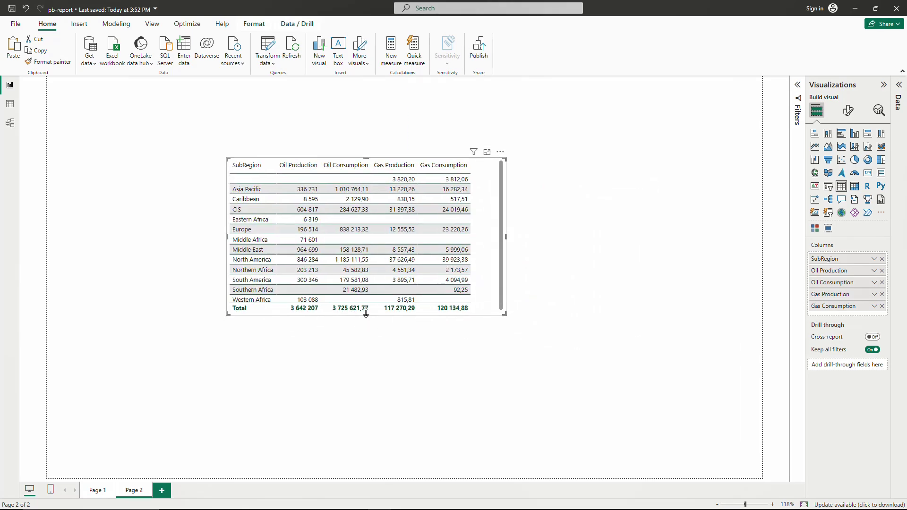
pyautogui.moveTo(366, 313); pyautogui.dragTo(371, 335)
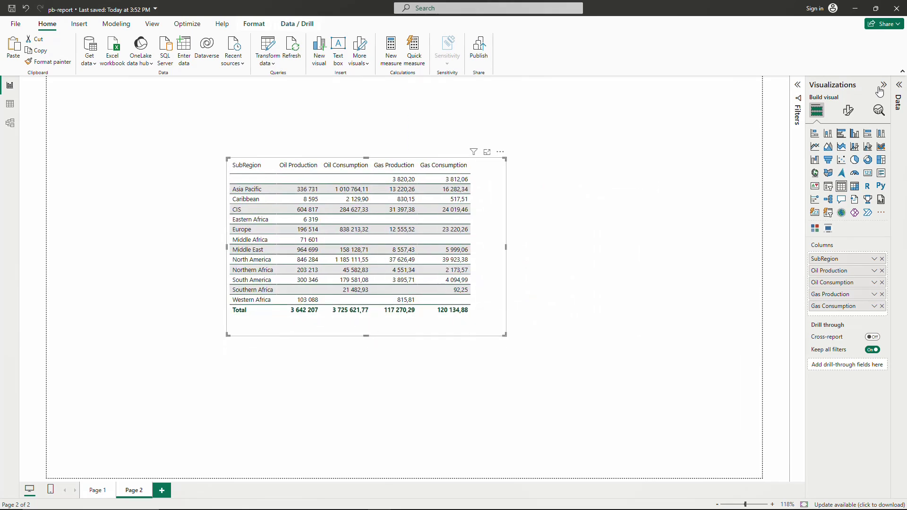
# Step: Add the Country field as the copied table's first column, before SubRegion, and enlarge the table to fit all columns
pyautogui.click(899, 84)
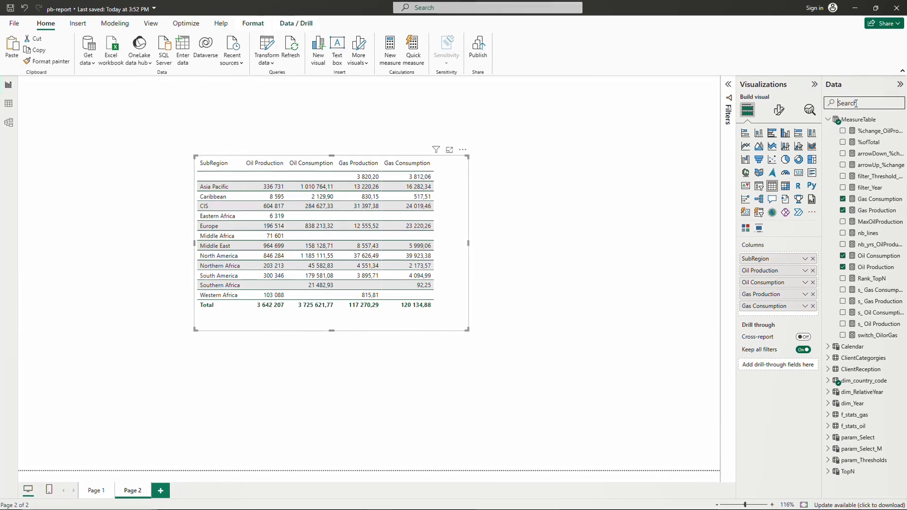
pyautogui.click(856, 104)
pyautogui.write('count')
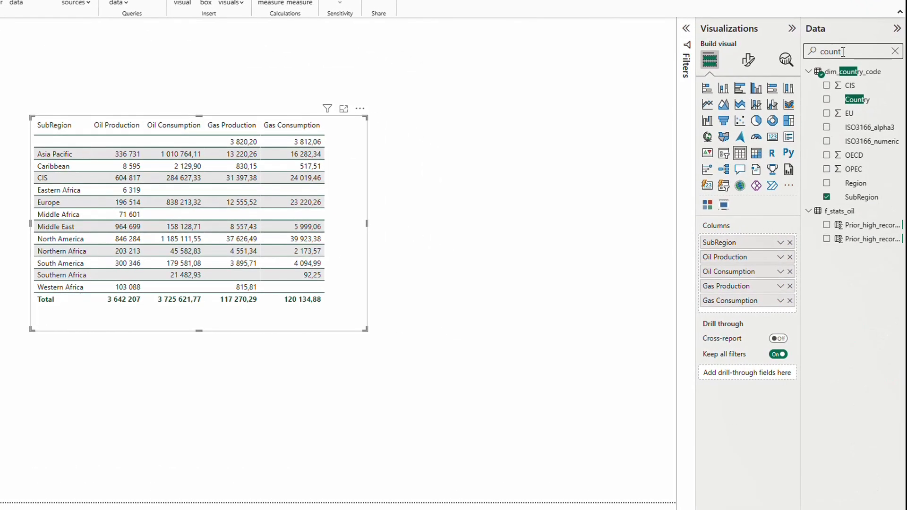
pyautogui.moveTo(868, 100); pyautogui.dragTo(759, 242)
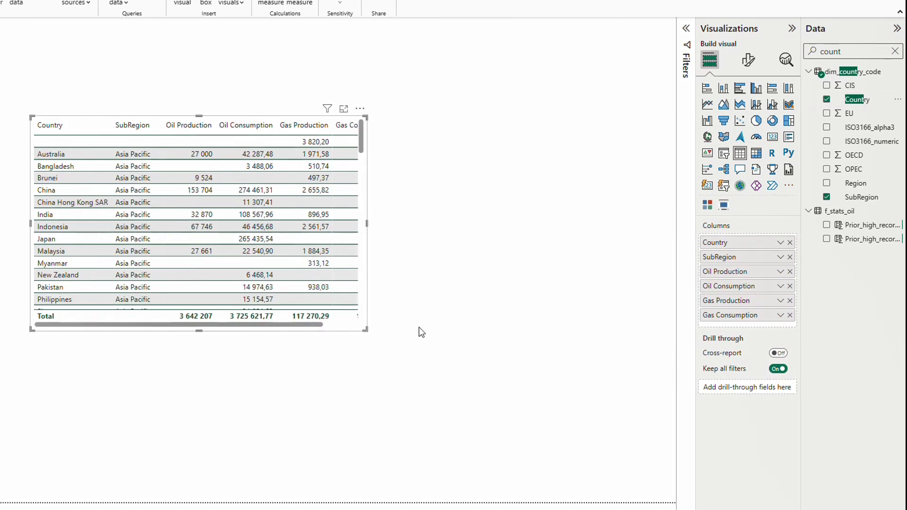
pyautogui.moveTo(364, 329); pyautogui.dragTo(421, 413)
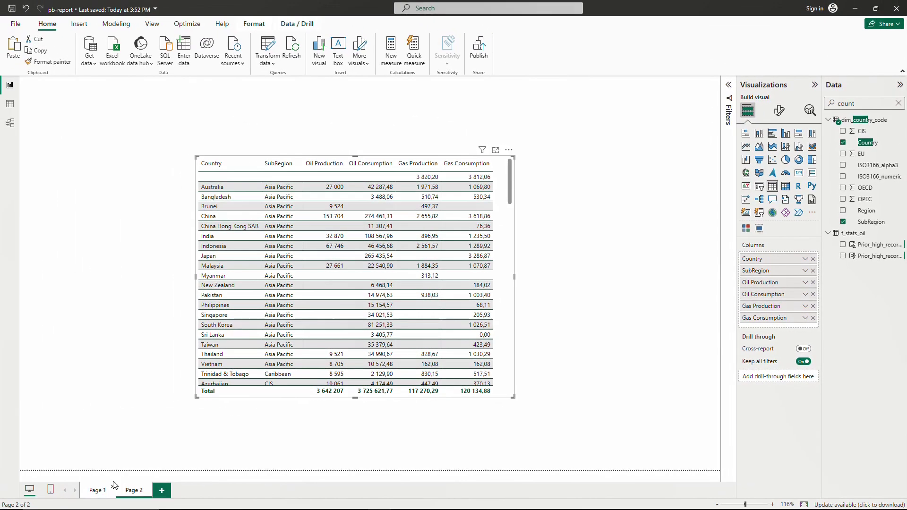
# Step: Add the SubRegion field as a drill-through field on Page 2
pyautogui.click(113, 485)
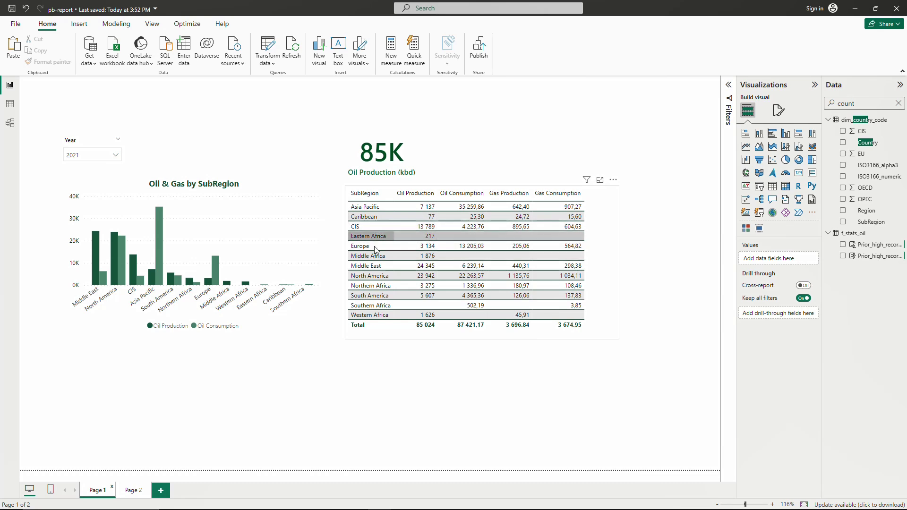
pyautogui.click(134, 491)
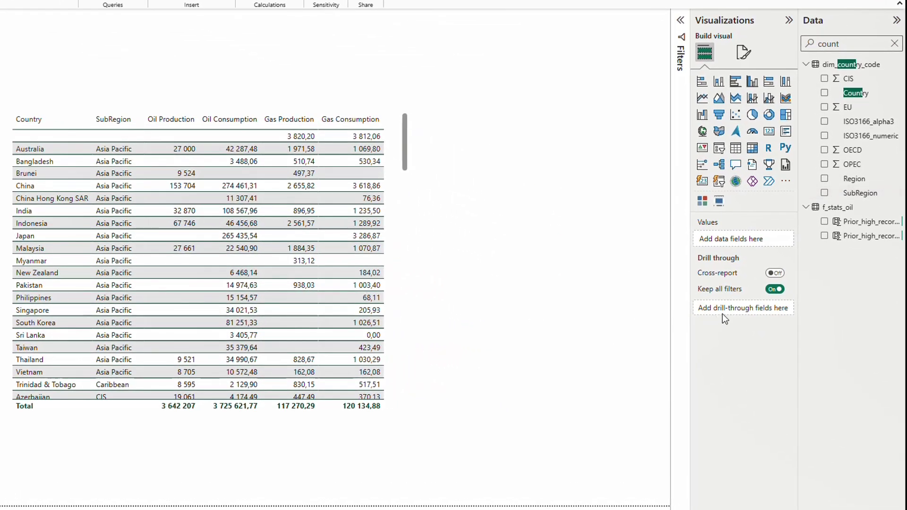
pyautogui.moveTo(860, 192); pyautogui.dragTo(746, 308)
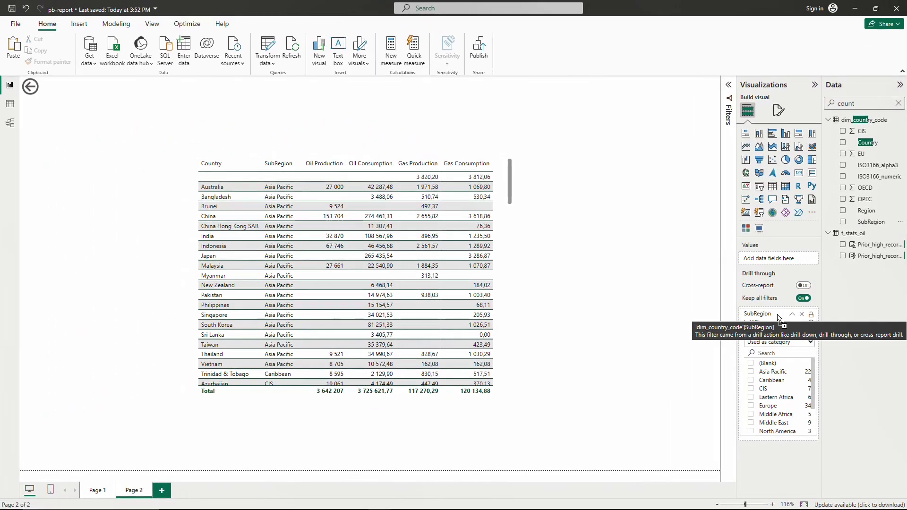
# Step: Drill through from the Eastern Africa row of the Page 1 table to Page 2 and examine its country rows
pyautogui.click(97, 491)
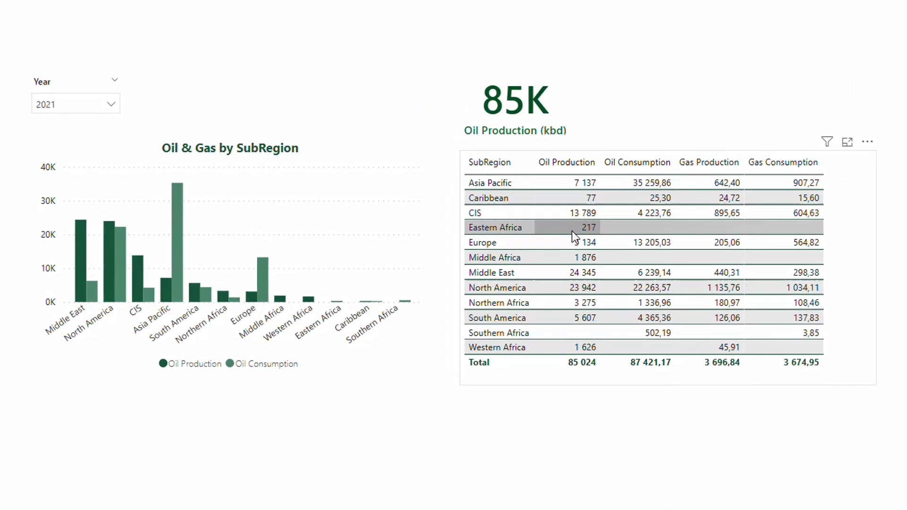
pyautogui.rightClick(572, 231)
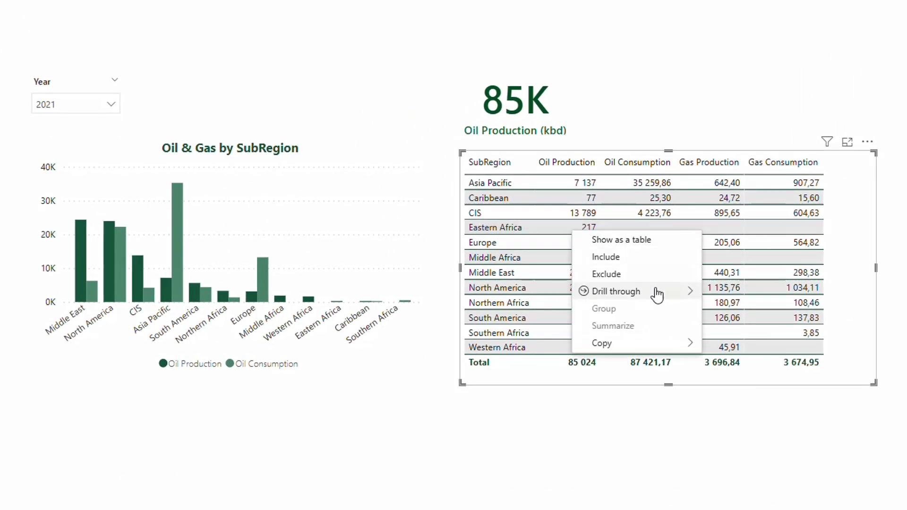
pyautogui.moveTo(657, 295)
pyautogui.click(735, 292)
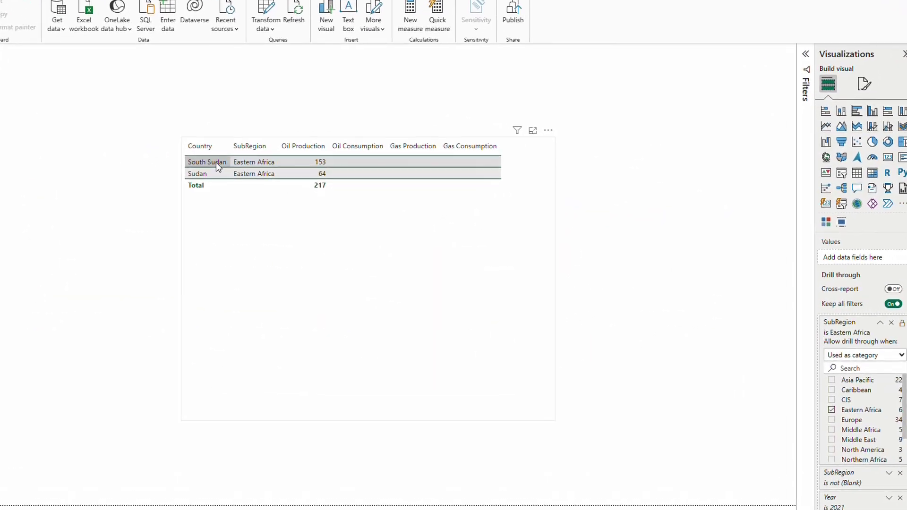
pyautogui.click(312, 175)
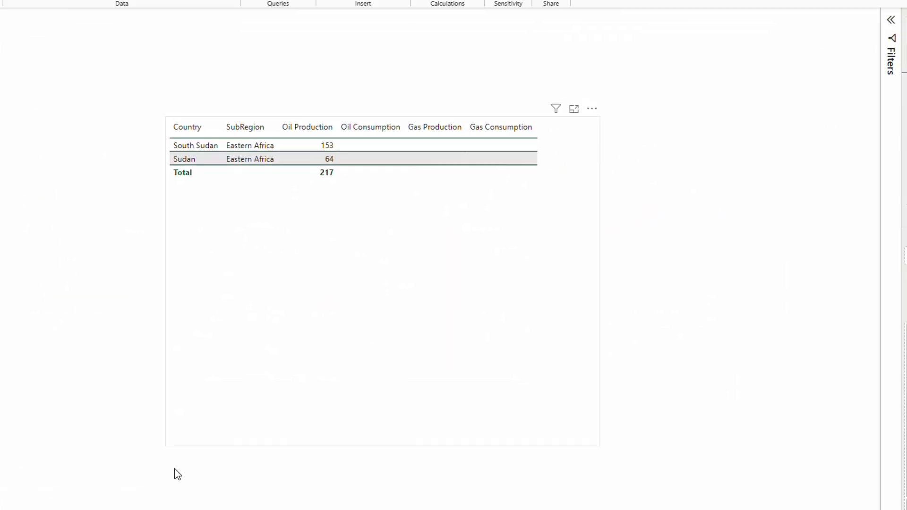
# Step: Check the Oil Production card on Page 1 for a drill-through option and view the formula of its Oil Production measure
pyautogui.click(92, 494)
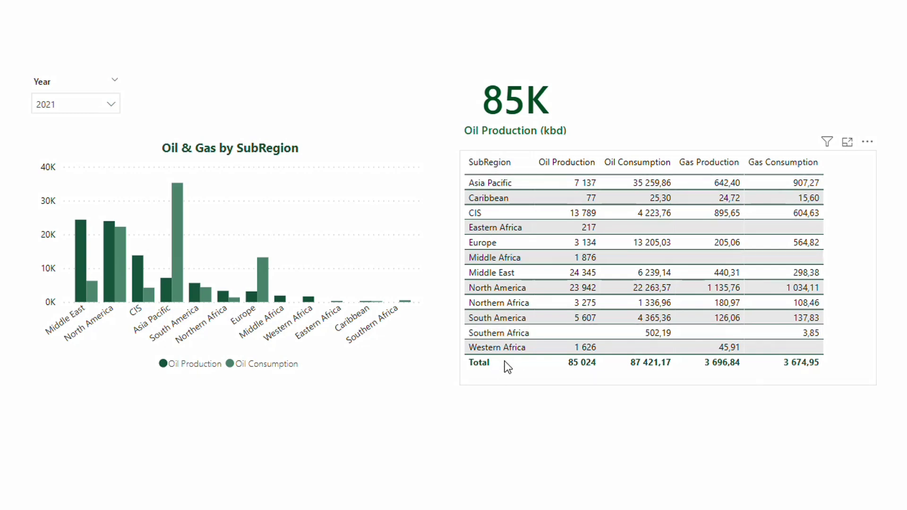
pyautogui.rightClick(506, 91)
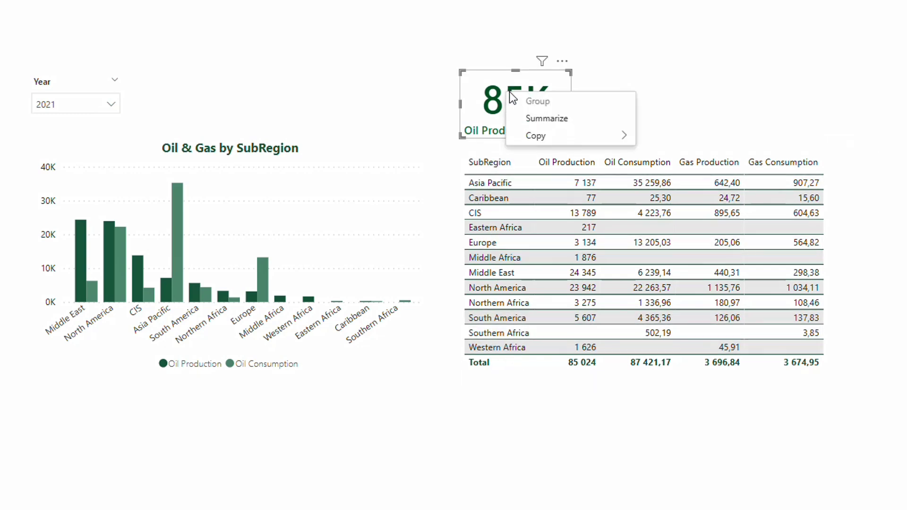
pyautogui.moveTo(588, 136)
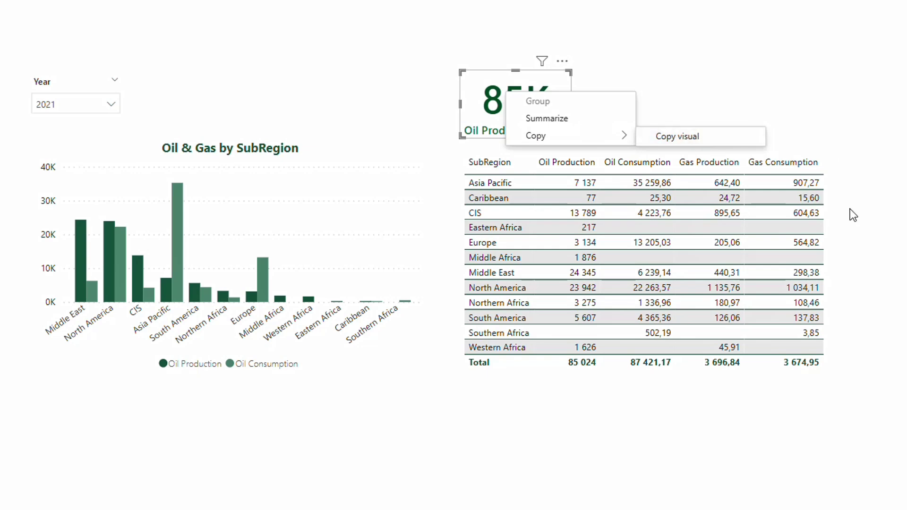
pyautogui.press('Escape')
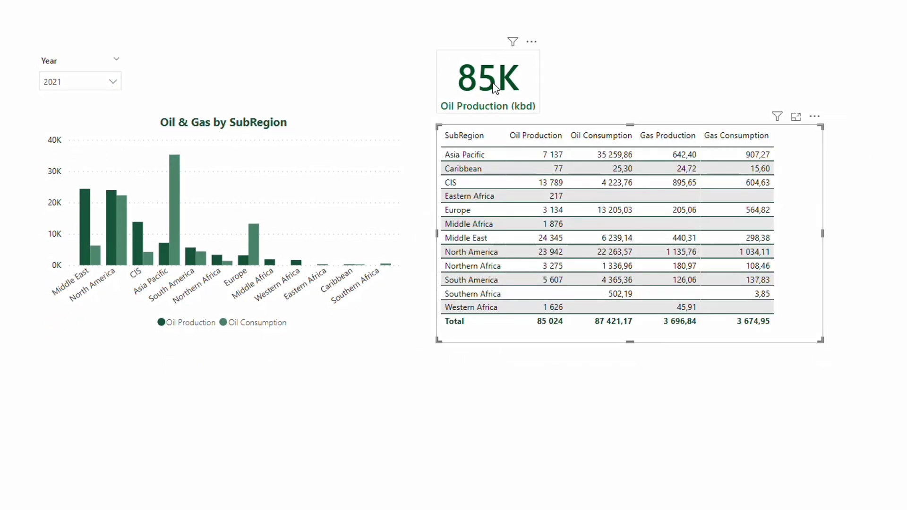
pyautogui.click(402, 93)
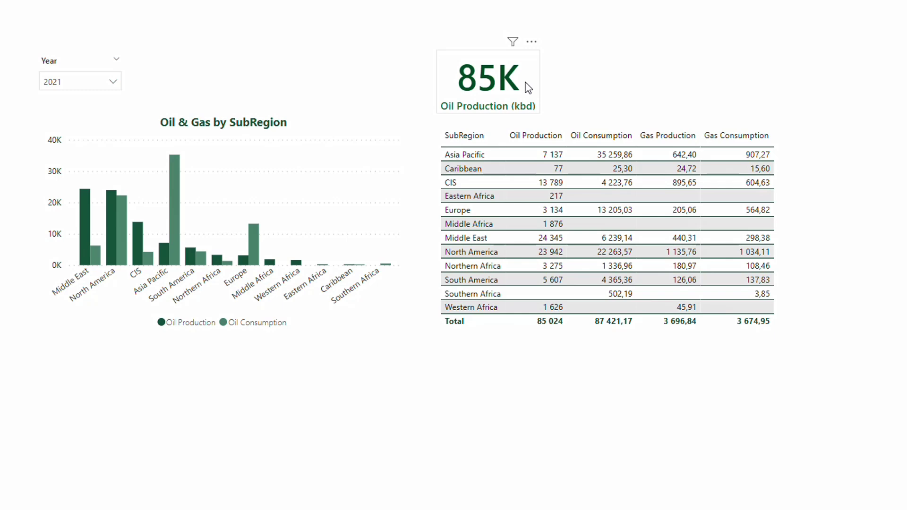
pyautogui.rightClick(495, 86)
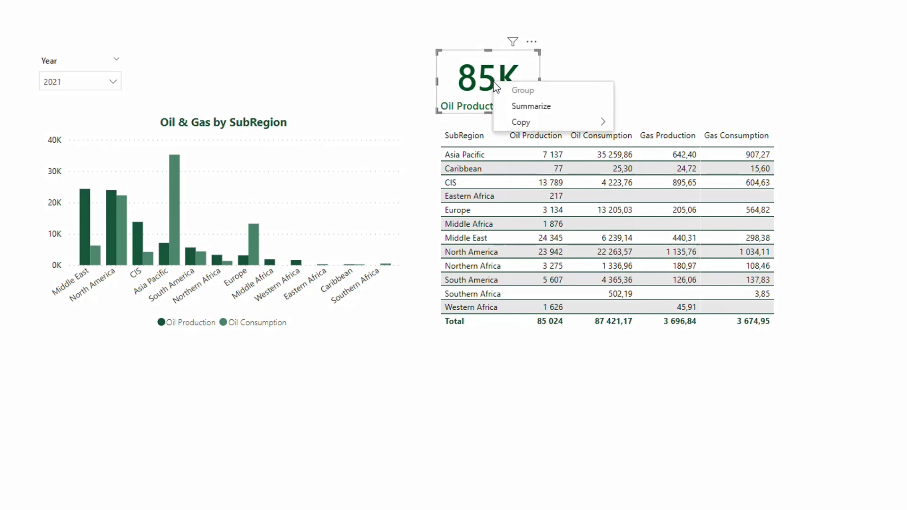
pyautogui.click(614, 69)
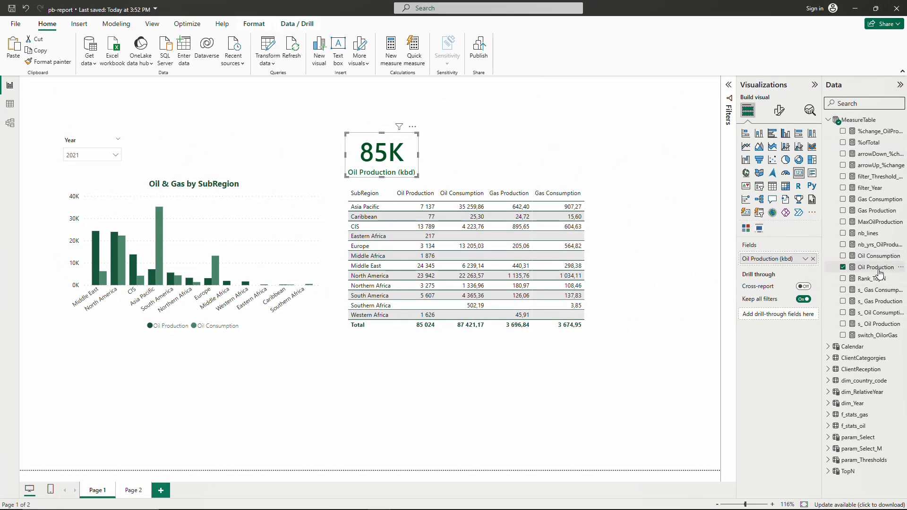
pyautogui.click(877, 268)
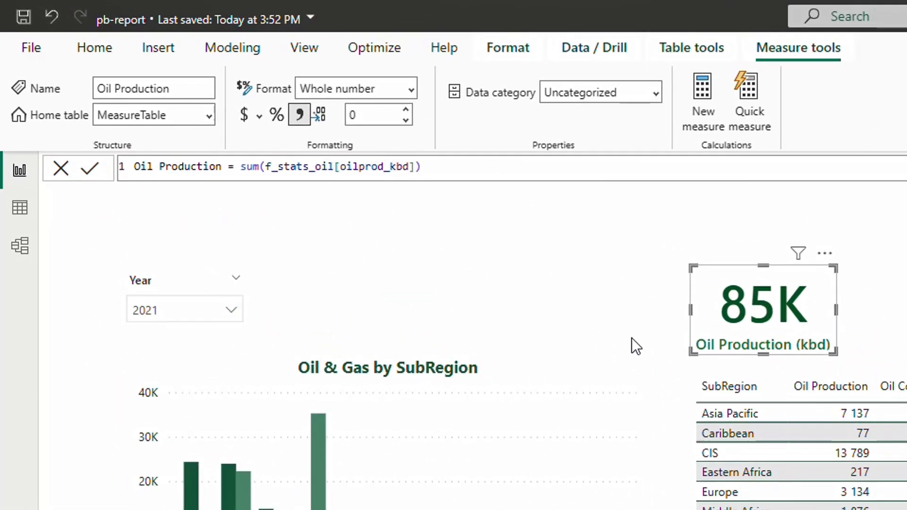
pyautogui.click(633, 505)
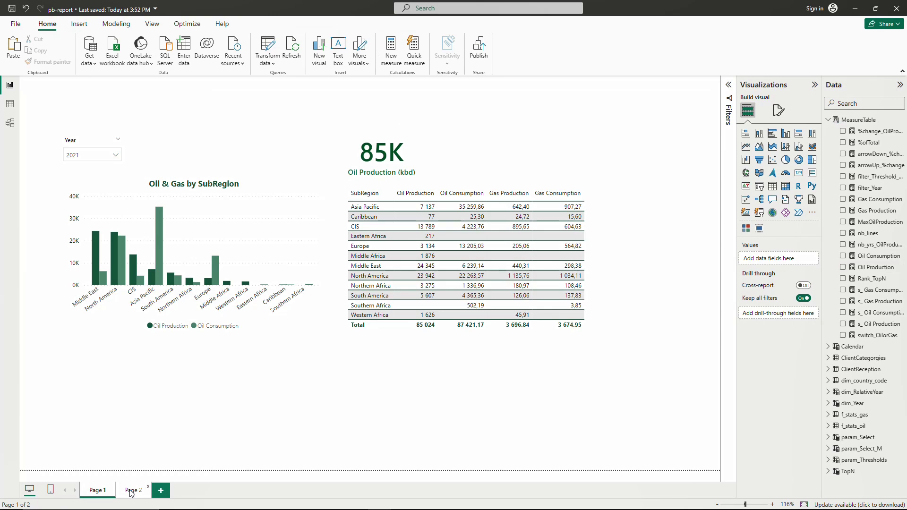
# Step: Add the Oil Production measure as a drill-through field on Page 2 and collapse the SubRegion drill-through filter
pyautogui.click(132, 492)
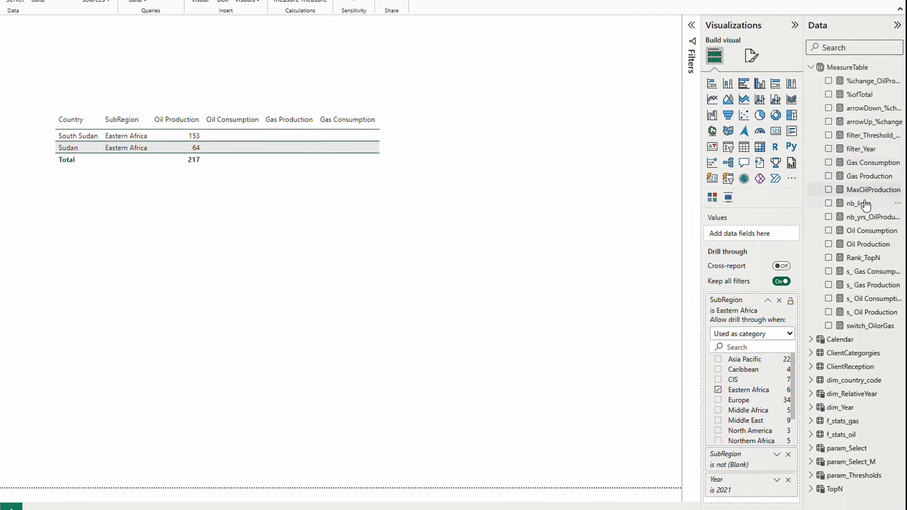
pyautogui.moveTo(865, 244); pyautogui.dragTo(755, 301)
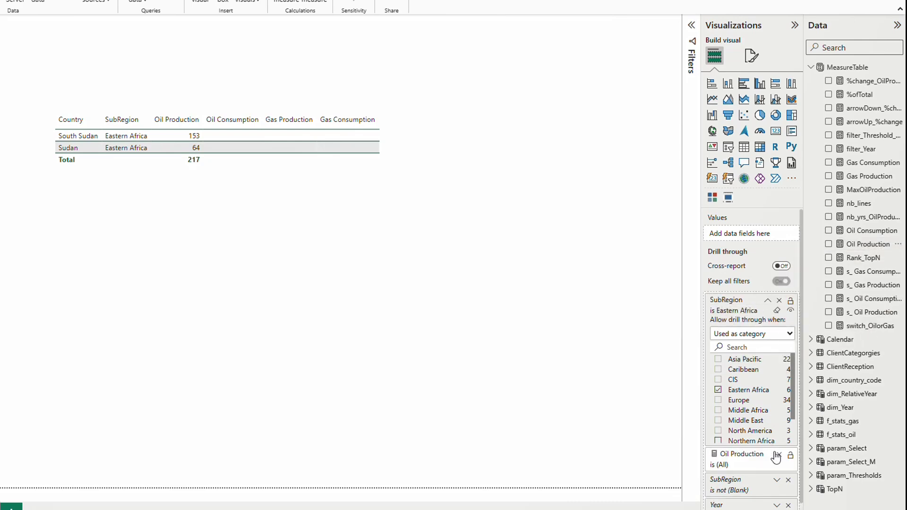
pyautogui.click(767, 301)
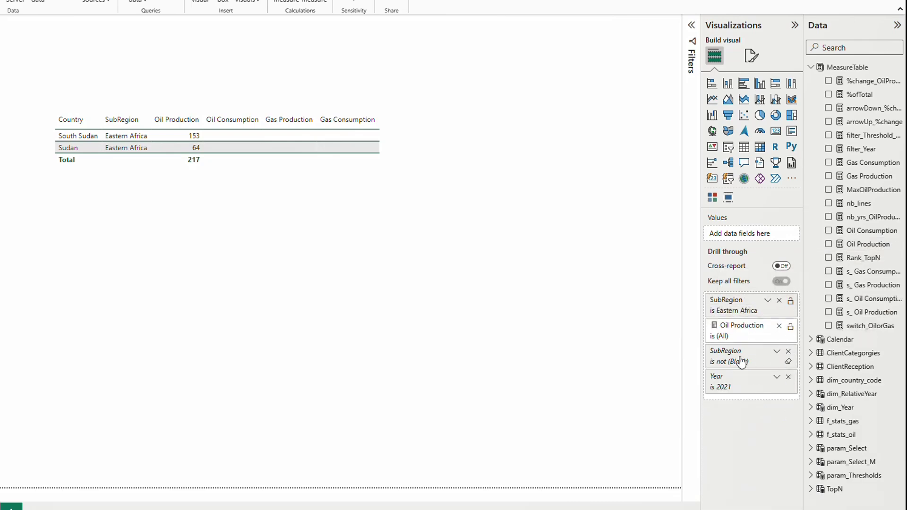
# Step: Drill through from the Oil Production card on Page 1 to Page 2 and examine the country rows down to the end
pyautogui.click(97, 490)
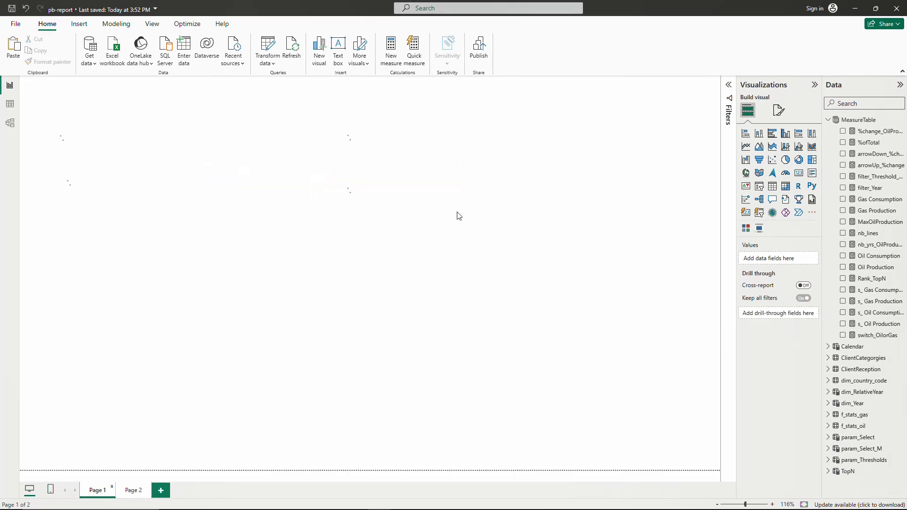
pyautogui.rightClick(385, 159)
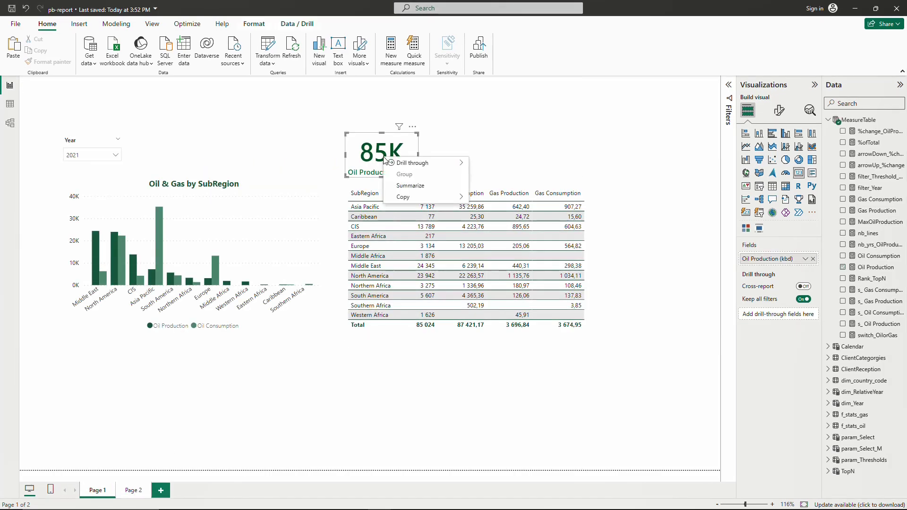
pyautogui.moveTo(400, 163)
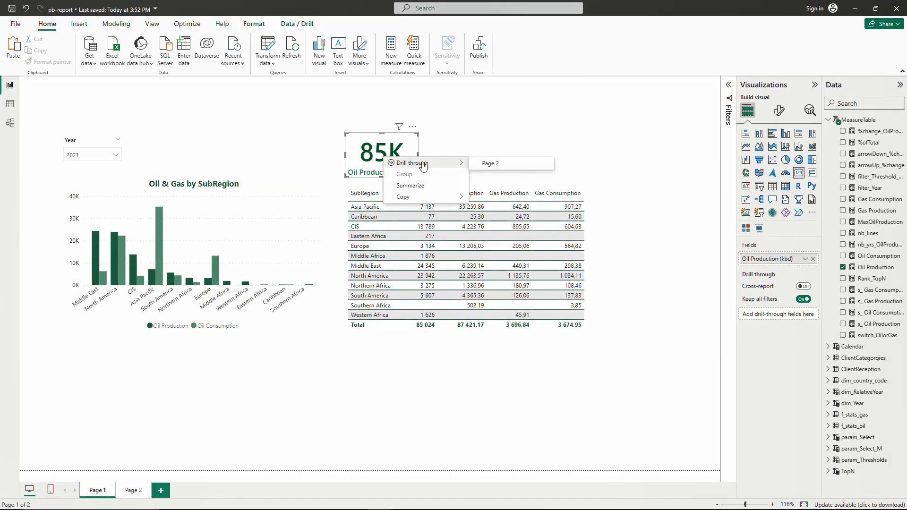
pyautogui.click(513, 167)
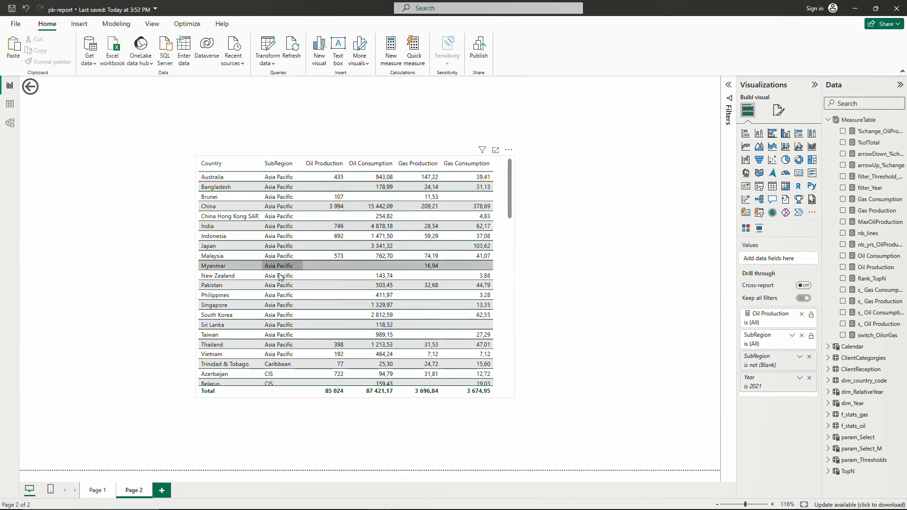
pyautogui.scroll(-2, 287, 281)
pyautogui.scroll(-10, 319, 296)
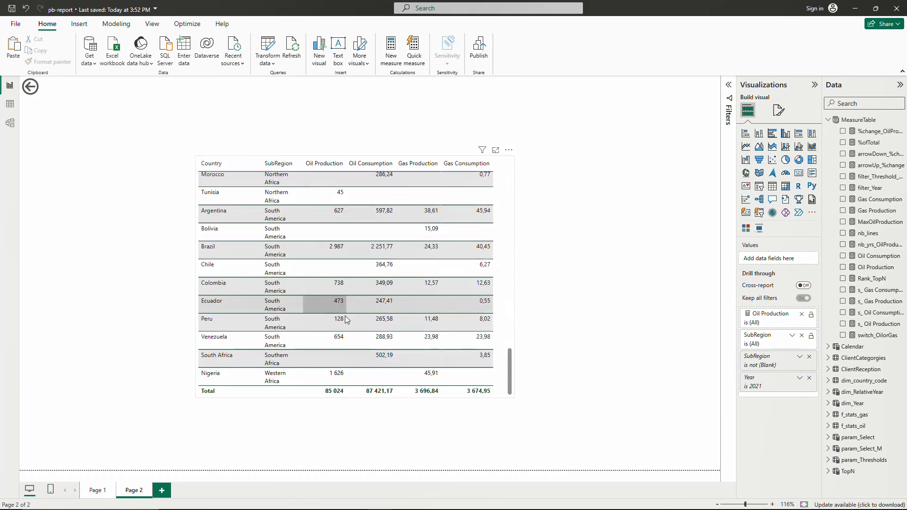
# Step: Return to Page 1 and copy the whole formula of the Oil Production measure
pyautogui.scroll(15, 335, 387)
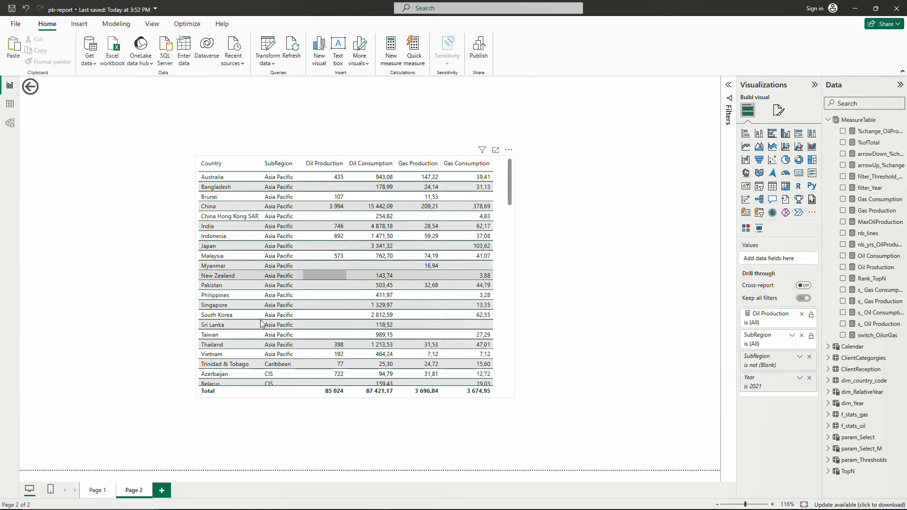
pyautogui.click(93, 494)
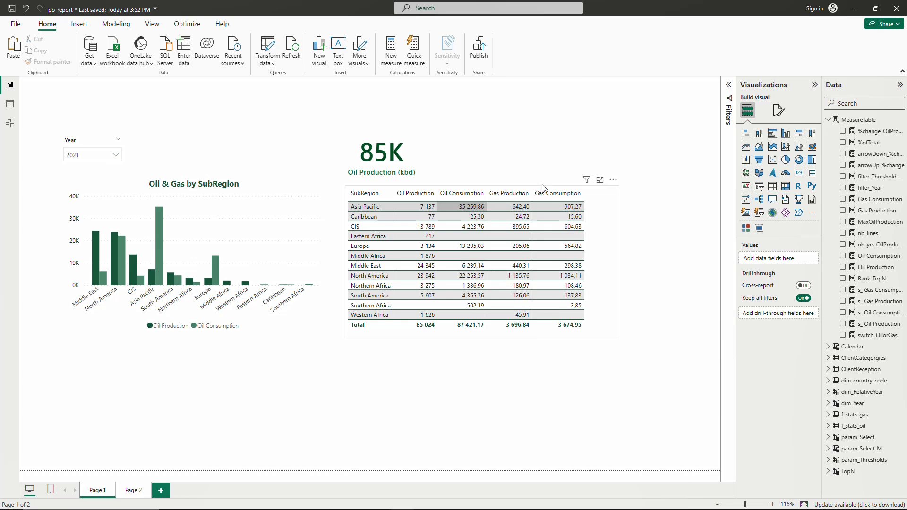
pyautogui.click(876, 267)
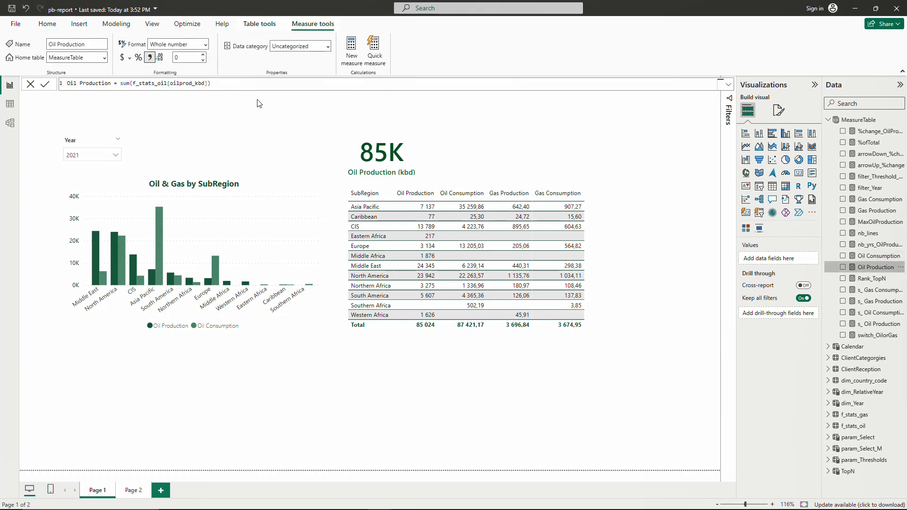
pyautogui.click(404, 152)
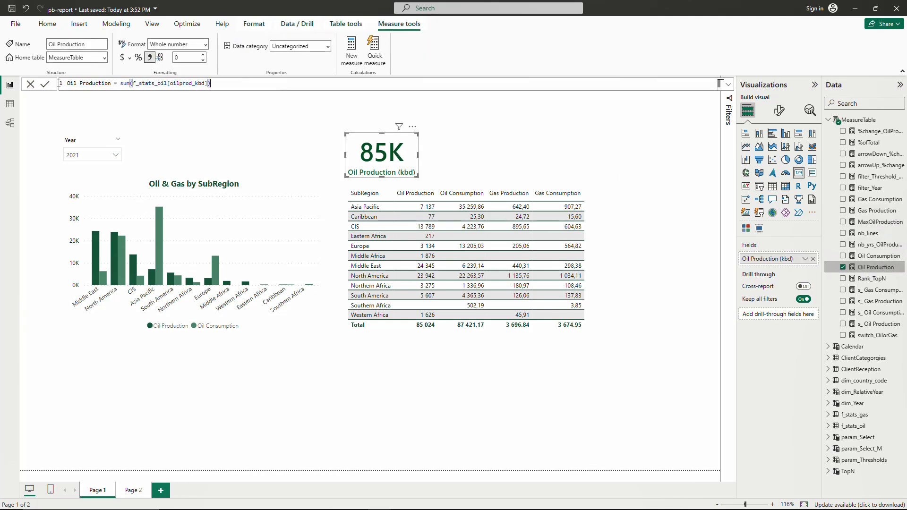
pyautogui.click(57, 86)
pyautogui.hotkey('ctrl', 'c')
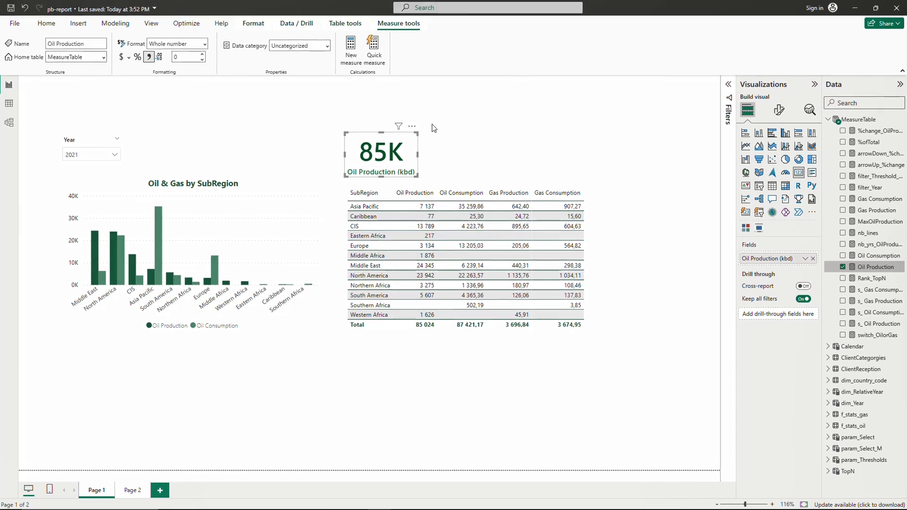
# Step: Create a new measure in MeasureTable from the copied formula and rename it f_Oil Production
pyautogui.rightClick(861, 120)
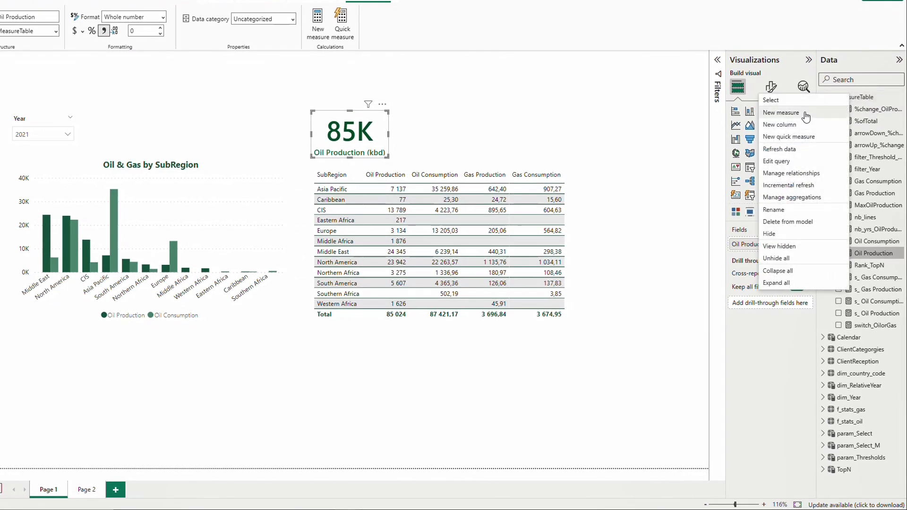
pyautogui.press('Escape')
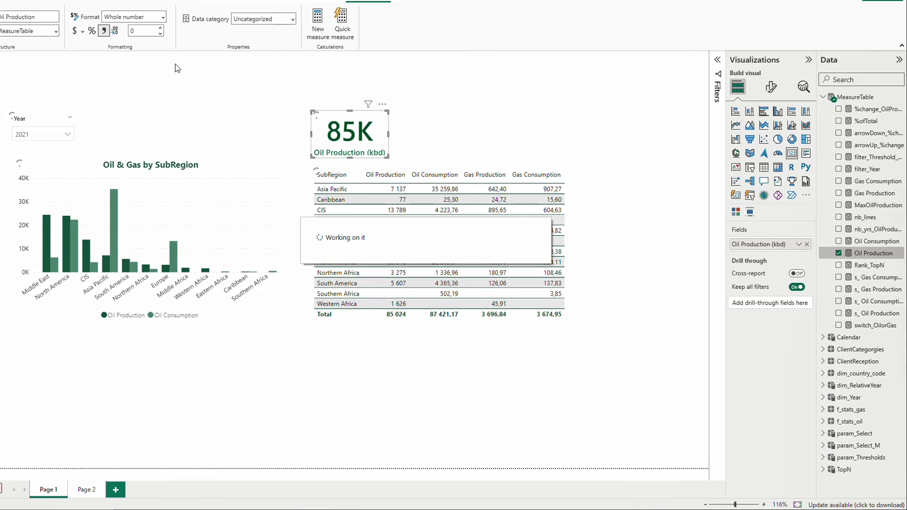
pyautogui.moveTo(78, 60); pyautogui.dragTo(17, 58)
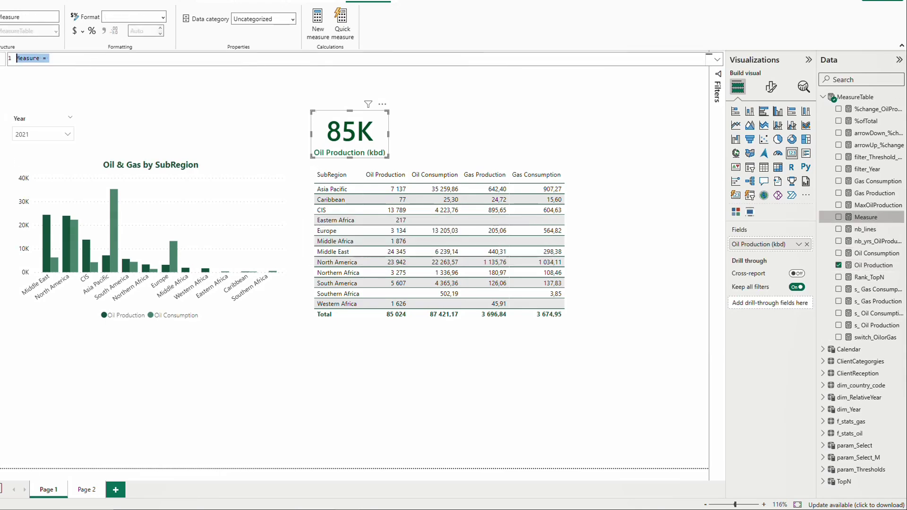
pyautogui.hotkey('ctrl', 'v')
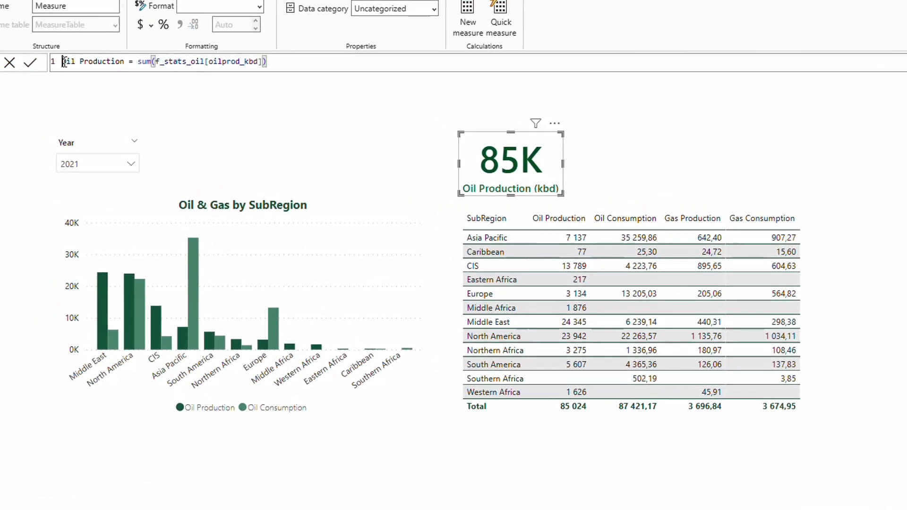
pyautogui.press('Home')
pyautogui.write('f_')
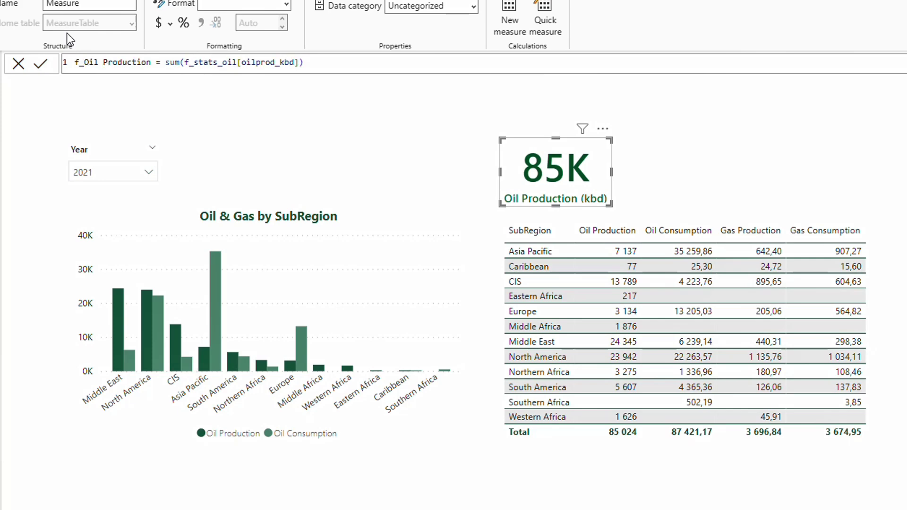
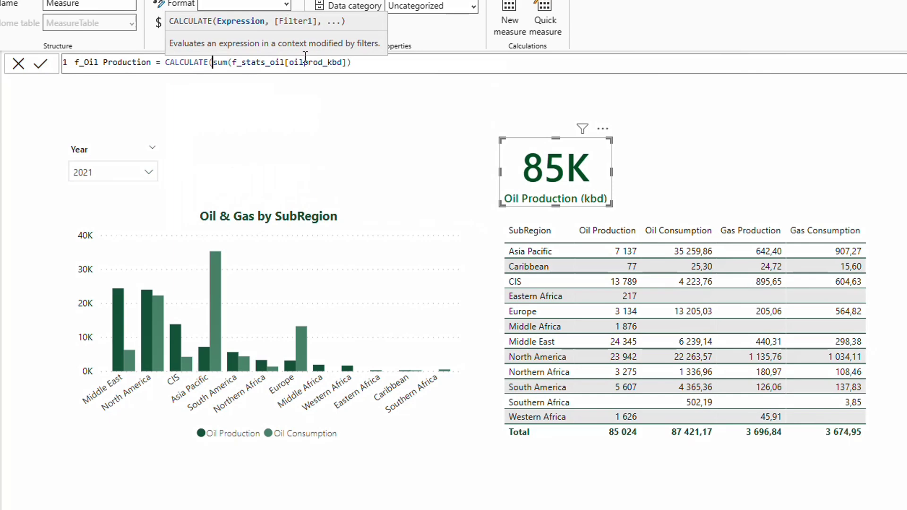
# Step: Wrap the sum of f_stats_oil[oilprod_kbd] in CALCULATE and add a FILTER over the f_stats_oil table as its second argument
pyautogui.click(413, 72)
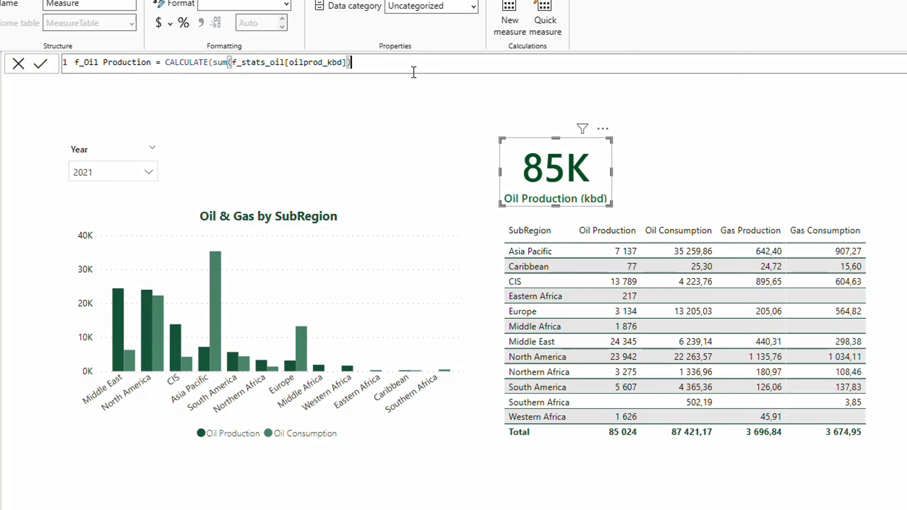
pyautogui.write(',FILTER(')
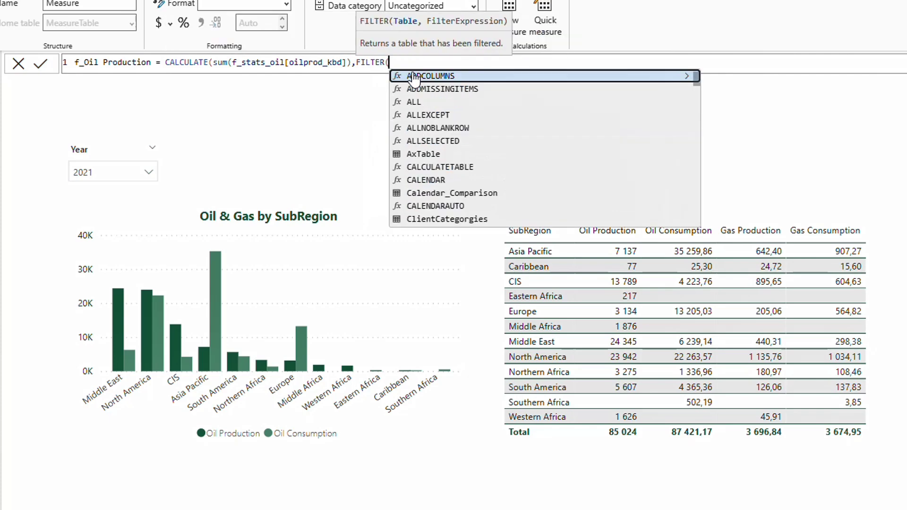
pyautogui.write('f_')
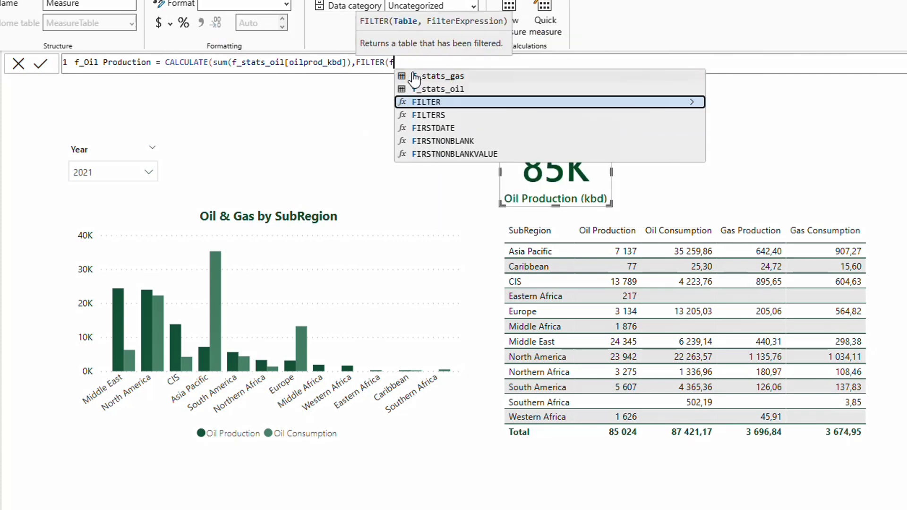
pyautogui.write('stats_ga')
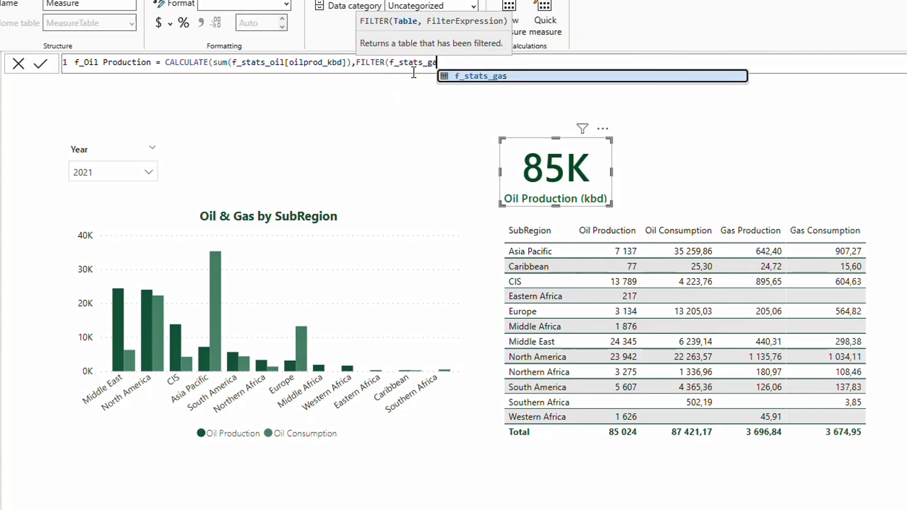
pyautogui.press('BackSpace')
pyautogui.press('BackSpace')
pyautogui.press('BackSpace')
pyautogui.write('_o')
pyautogui.press('Tab')
pyautogui.write(',')
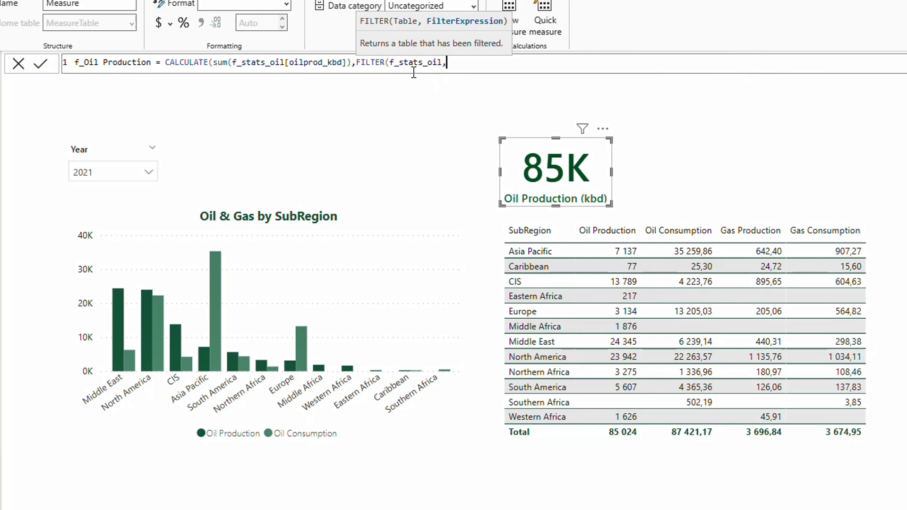
# Step: Complete the FILTER with the condition f_stats_oil[oilprod_kbd]>10000 and commit the f_Oil Production measure
pyautogui.write('oil')
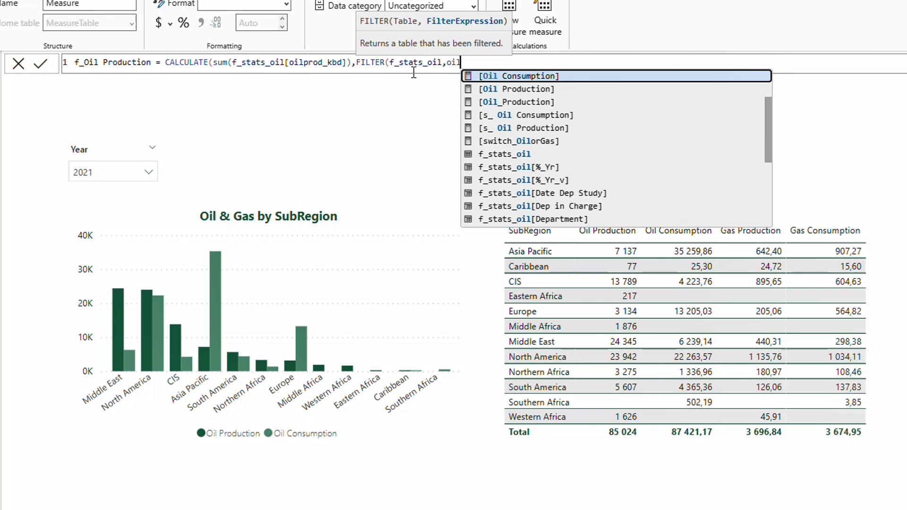
pyautogui.write('pro')
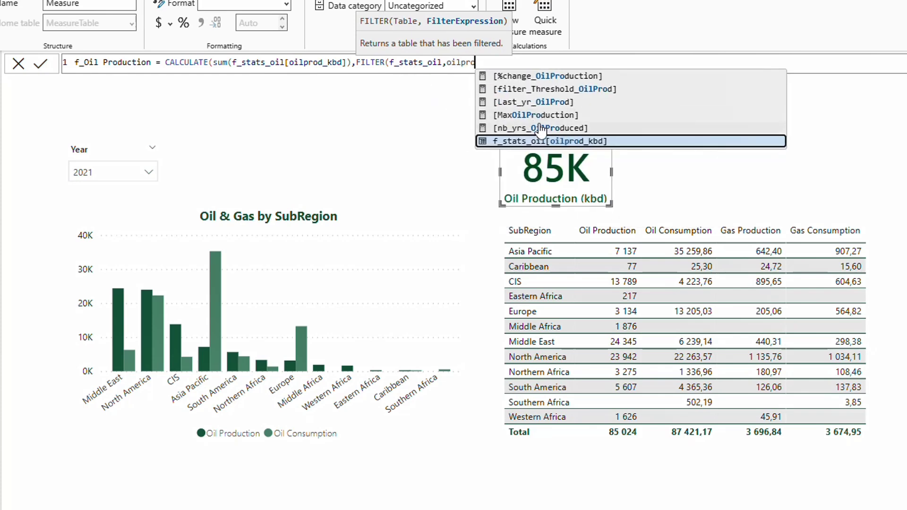
pyautogui.click(556, 140)
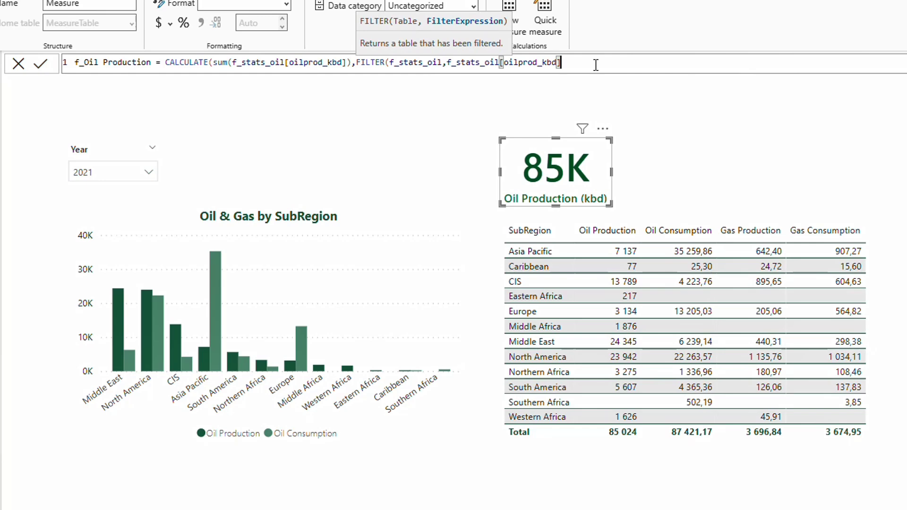
pyautogui.write('>10000))')
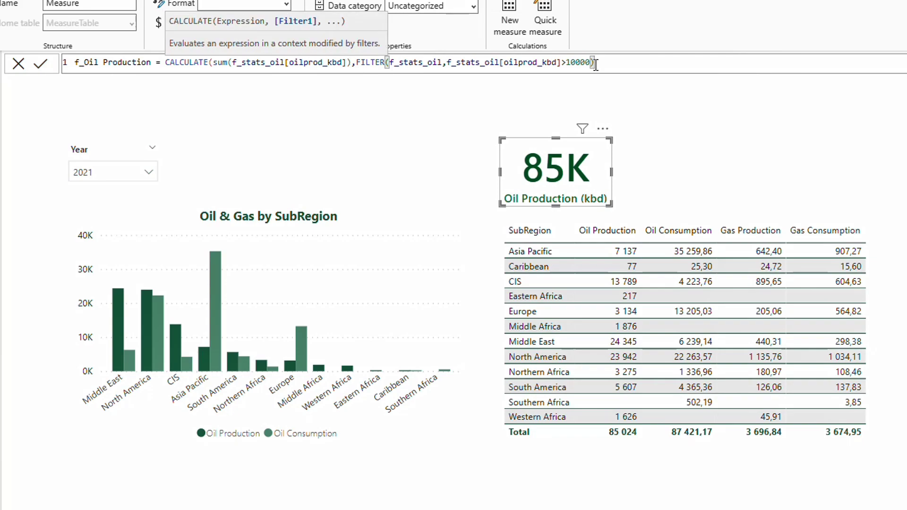
pyautogui.press('Return')
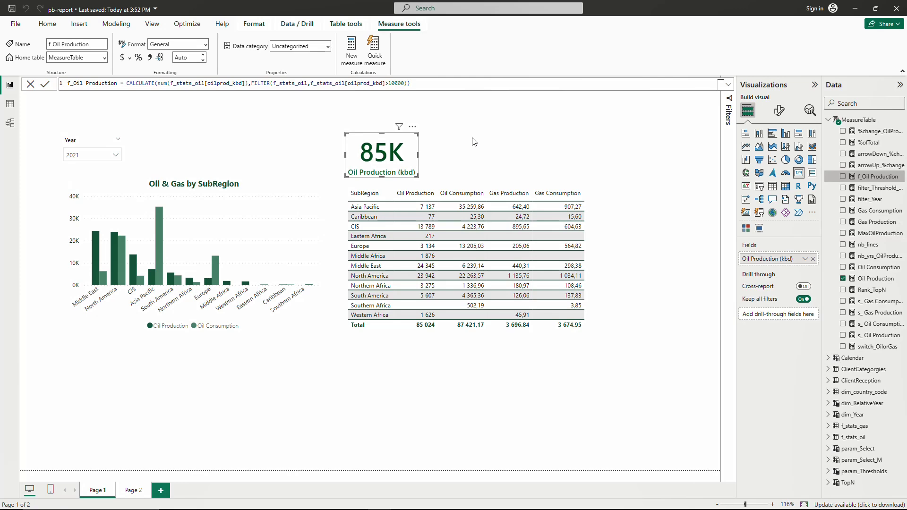
# Step: Duplicate the Oil Production card beside the original on Page 1 and replace the copy's field with f_Oil Production
pyautogui.click(384, 158)
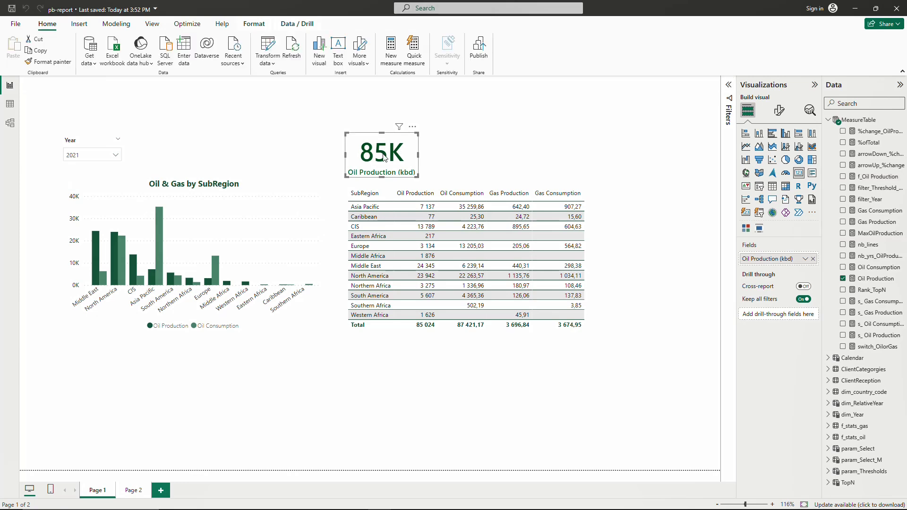
pyautogui.click(488, 152)
pyautogui.click(399, 163)
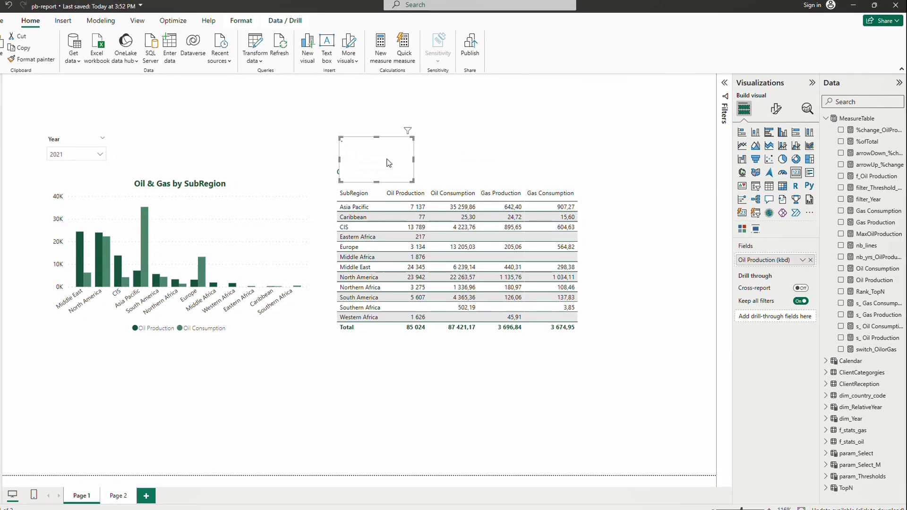
pyautogui.hotkey('ctrl', 'c')
pyautogui.hotkey('ctrl', 'v')
pyautogui.moveTo(387, 163); pyautogui.dragTo(453, 159)
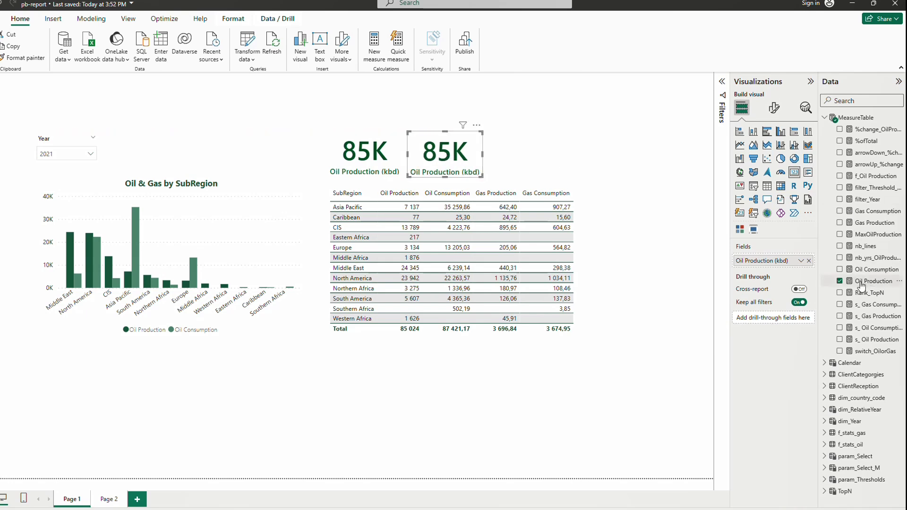
pyautogui.moveTo(875, 176); pyautogui.dragTo(784, 264)
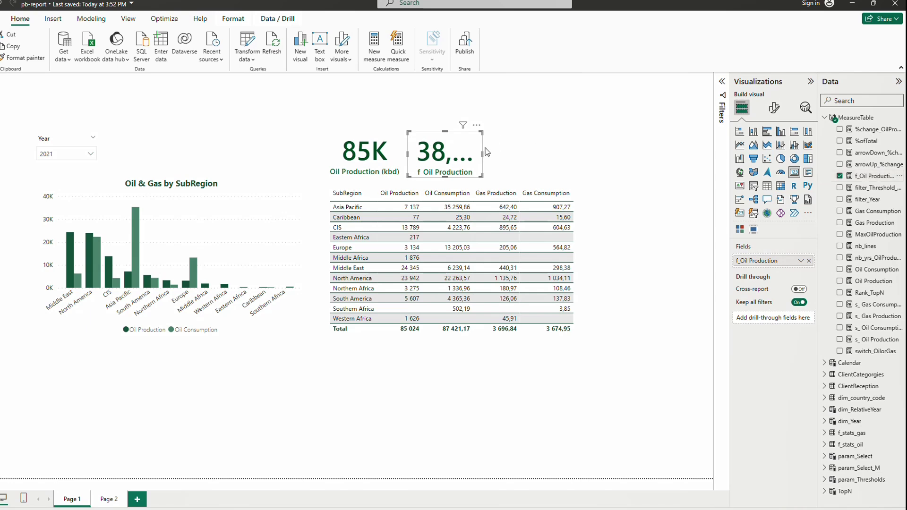
# Step: Format the f_Oil Production measure as a whole number with a thousands separator
pyautogui.click(872, 176)
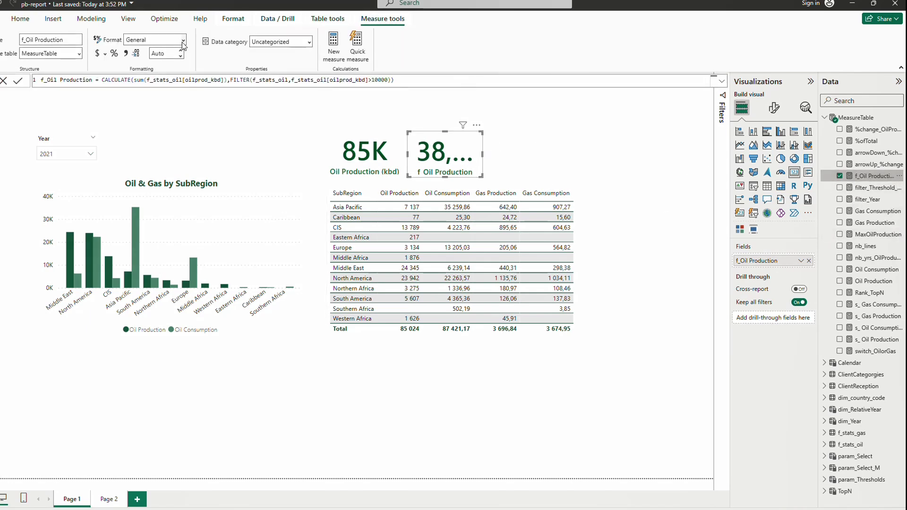
pyautogui.click(183, 40)
pyautogui.click(161, 102)
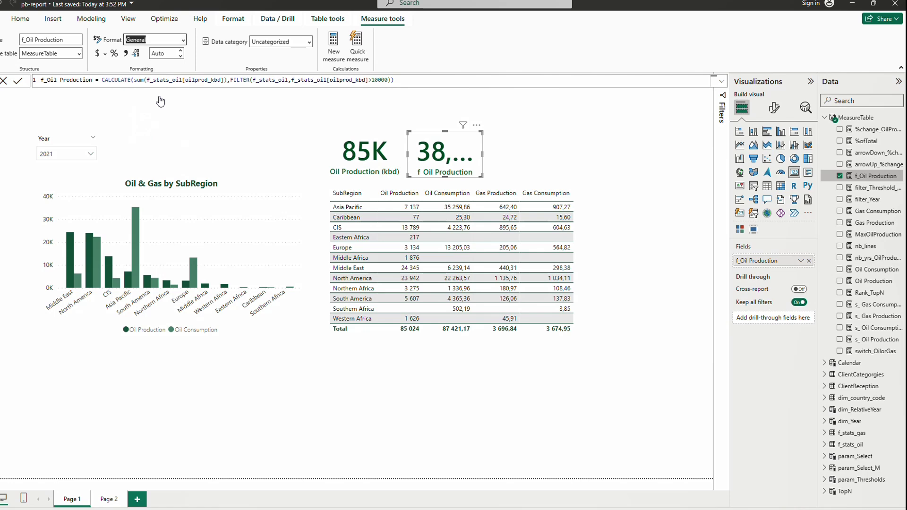
pyautogui.click(127, 54)
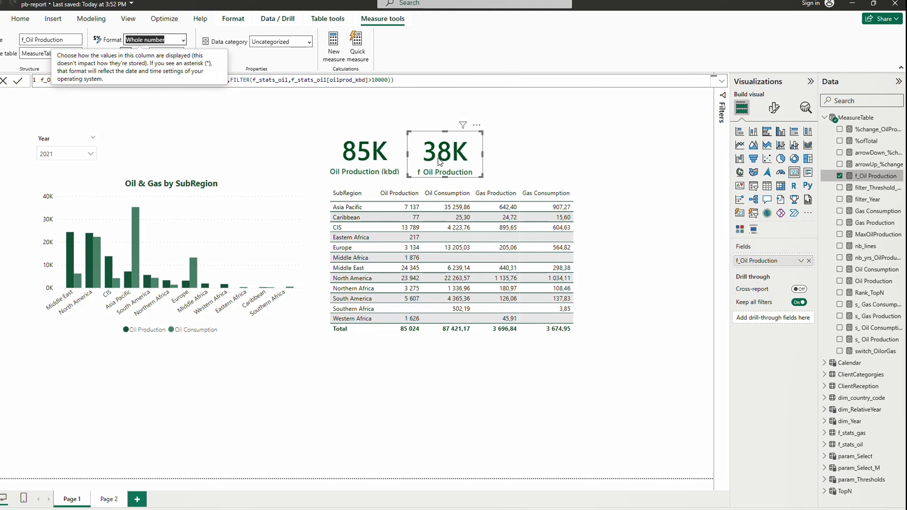
# Step: Check the f_Oil Production card for a drill-through option and add the f_Oil Production measure as a drill-through field on Page 2
pyautogui.click(521, 157)
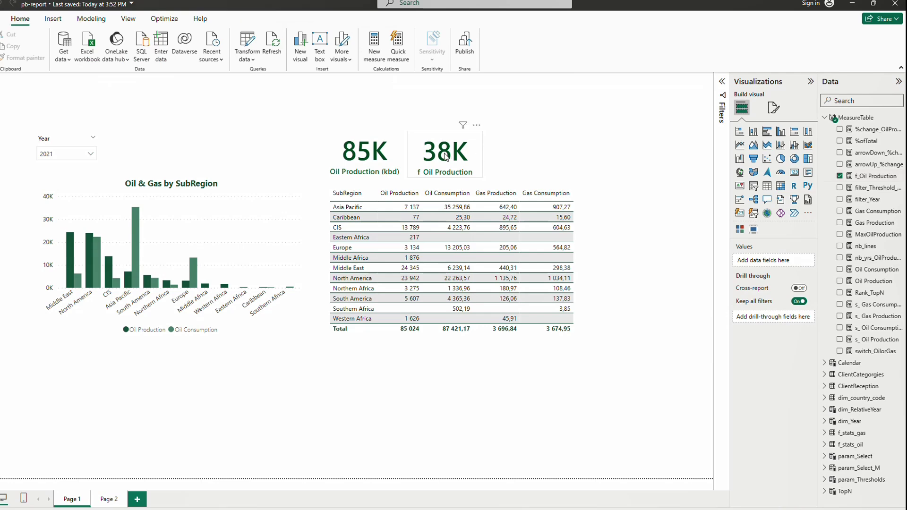
pyautogui.rightClick(443, 157)
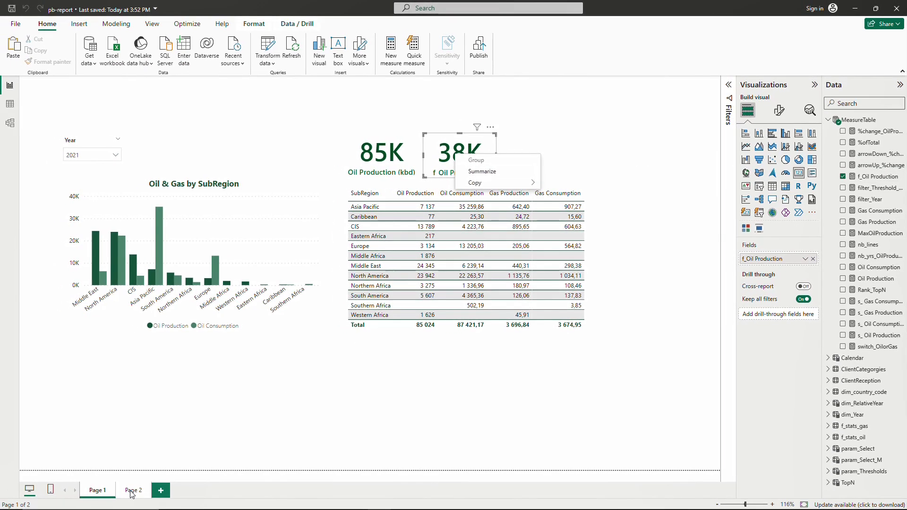
pyautogui.click(134, 490)
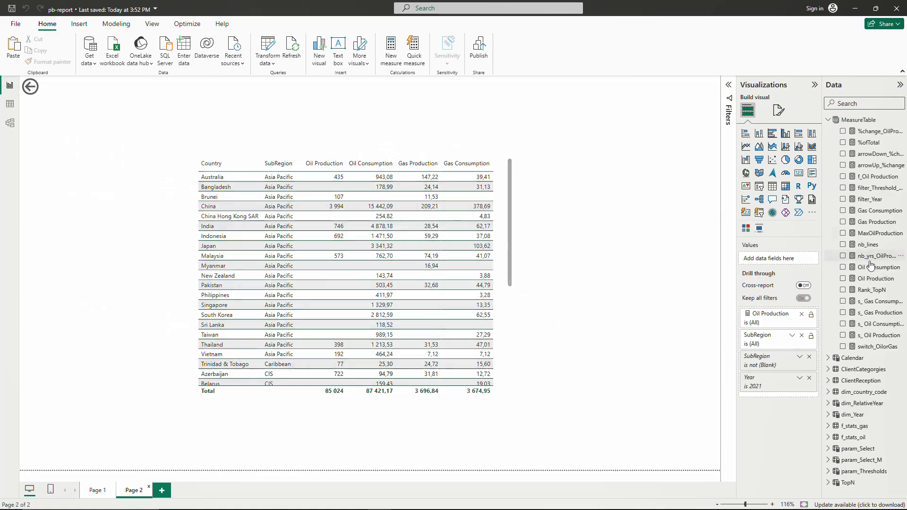
pyautogui.moveTo(877, 173); pyautogui.dragTo(788, 315)
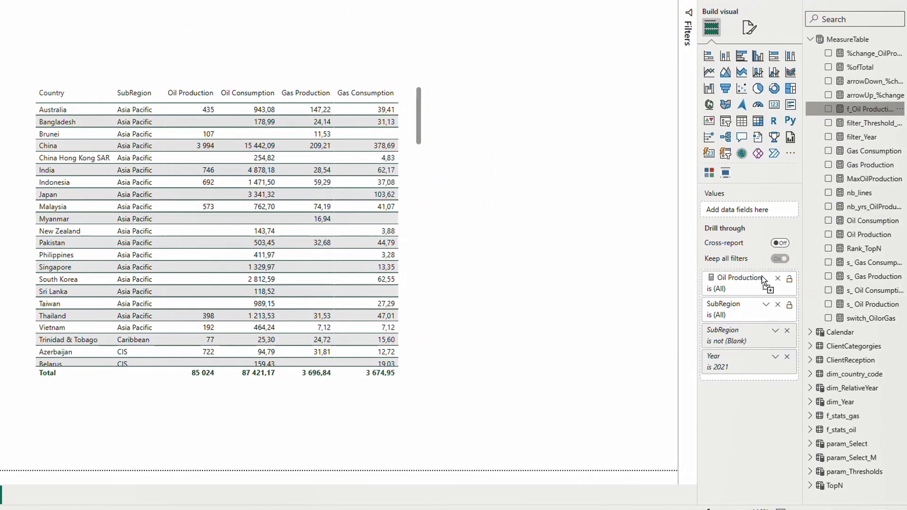
pyautogui.moveTo(763, 280); pyautogui.dragTo(763, 284)
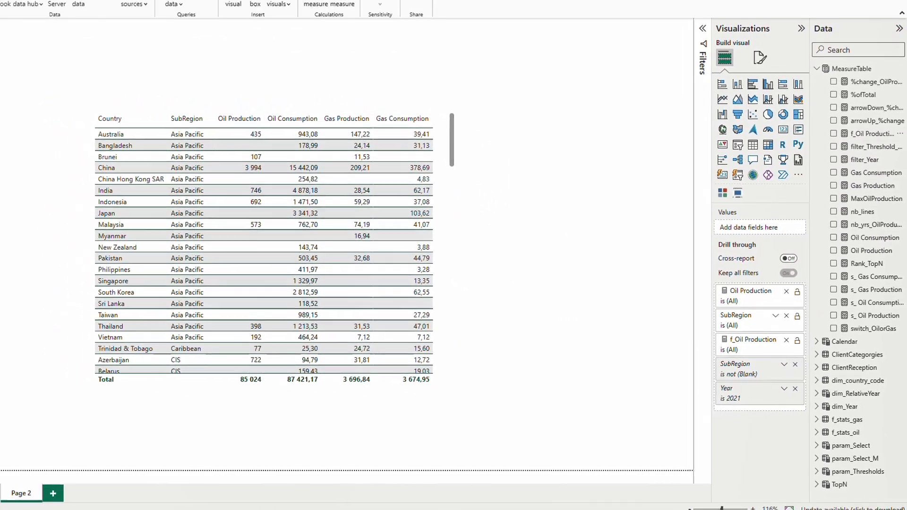
# Step: Drill through from the f_Oil Production card on Page 1 to Page 2 and examine the country table and its drill-through filters
pyautogui.click(98, 490)
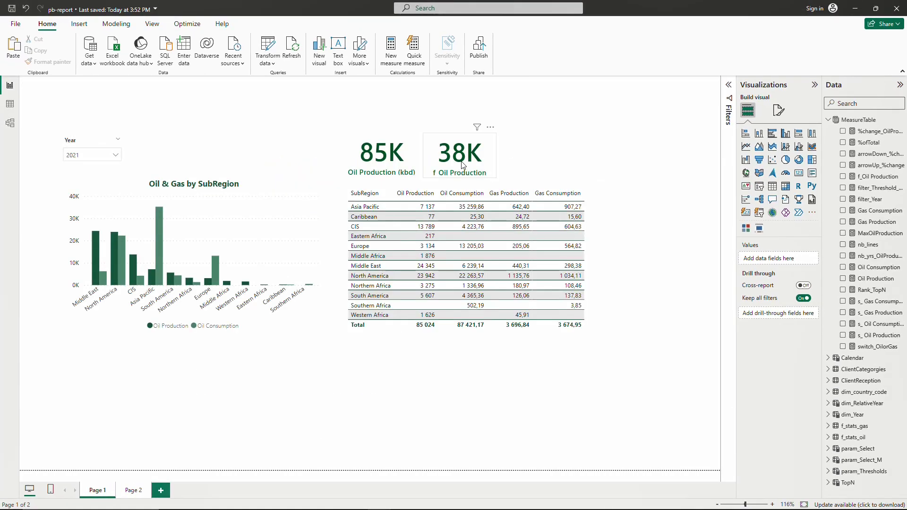
pyautogui.rightClick(463, 163)
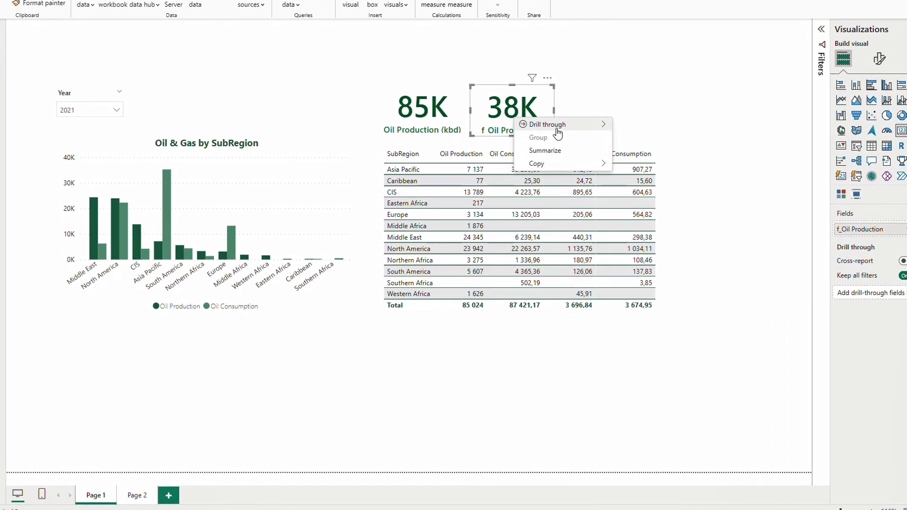
pyautogui.moveTo(558, 127)
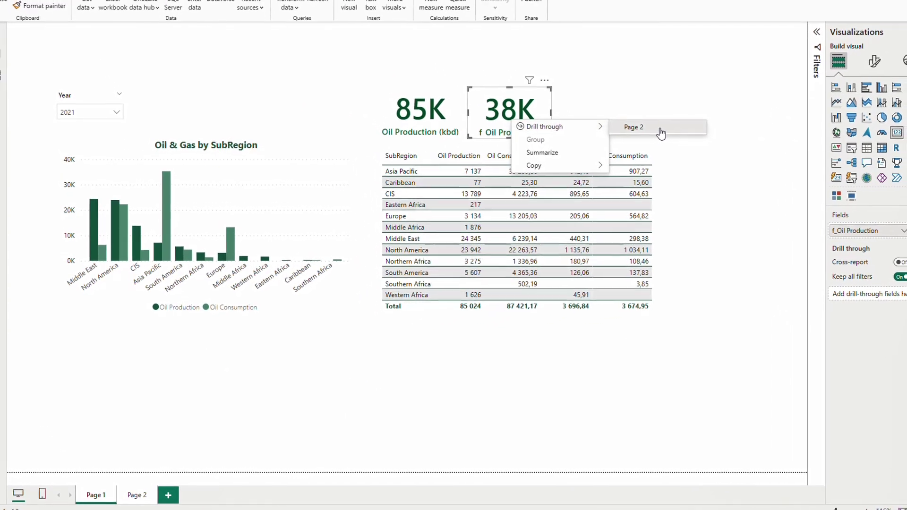
pyautogui.click(661, 126)
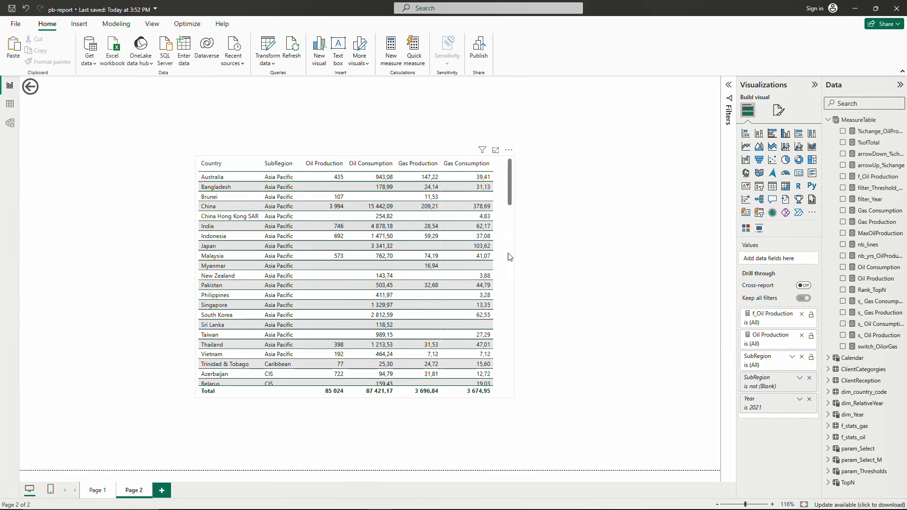
pyautogui.scroll(-10, 508, 258)
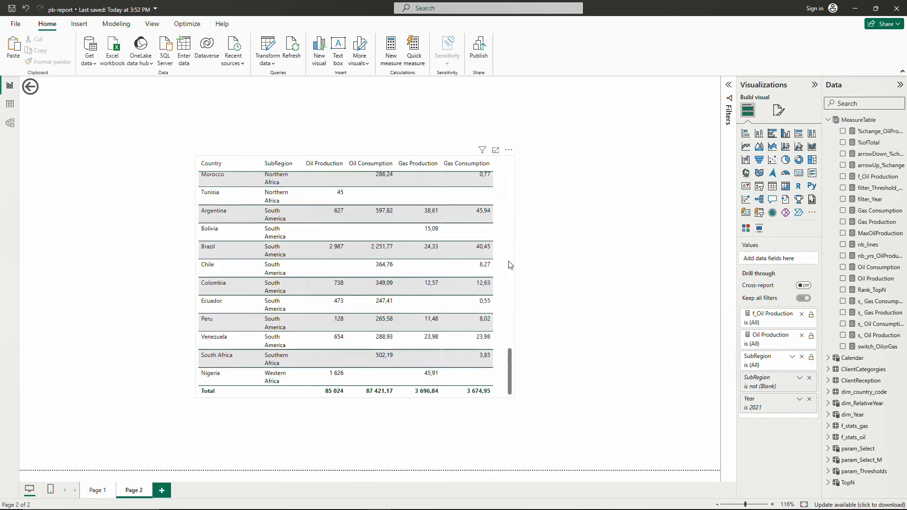
pyautogui.scroll(10, 511, 263)
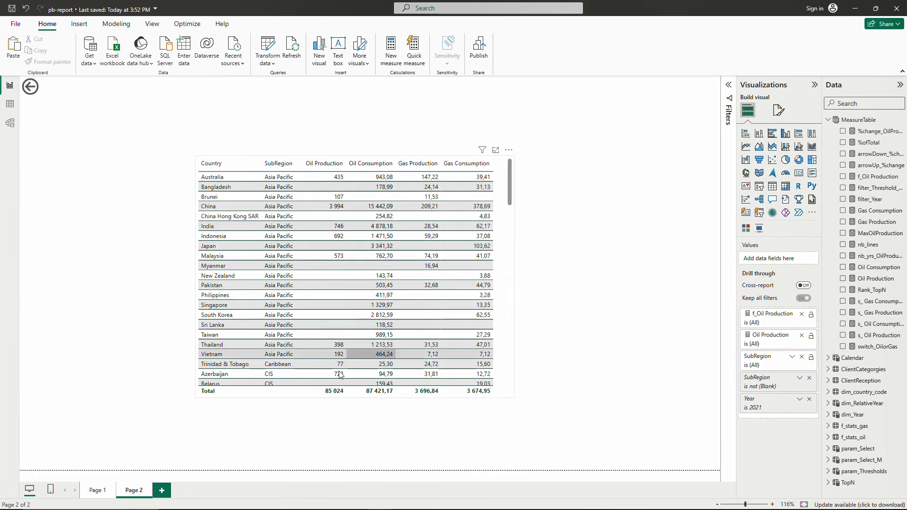
pyautogui.click(502, 315)
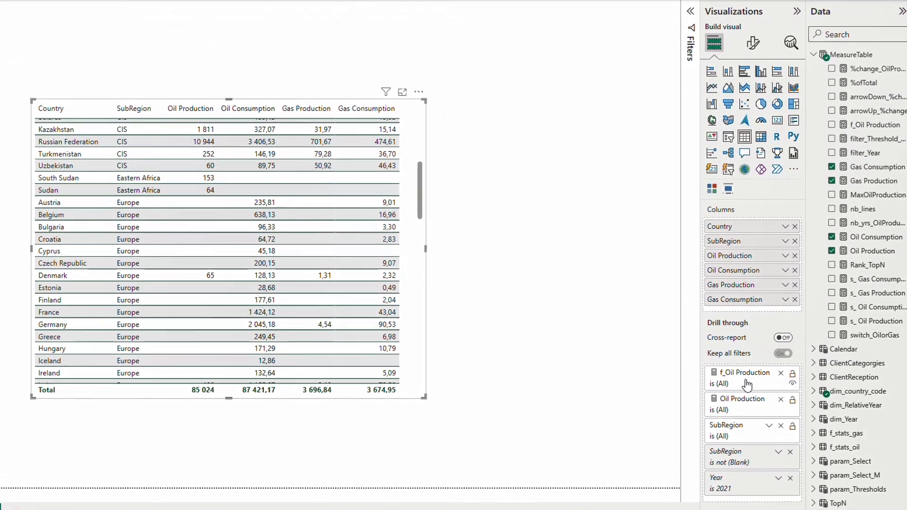
pyautogui.scroll(10, 340, 260)
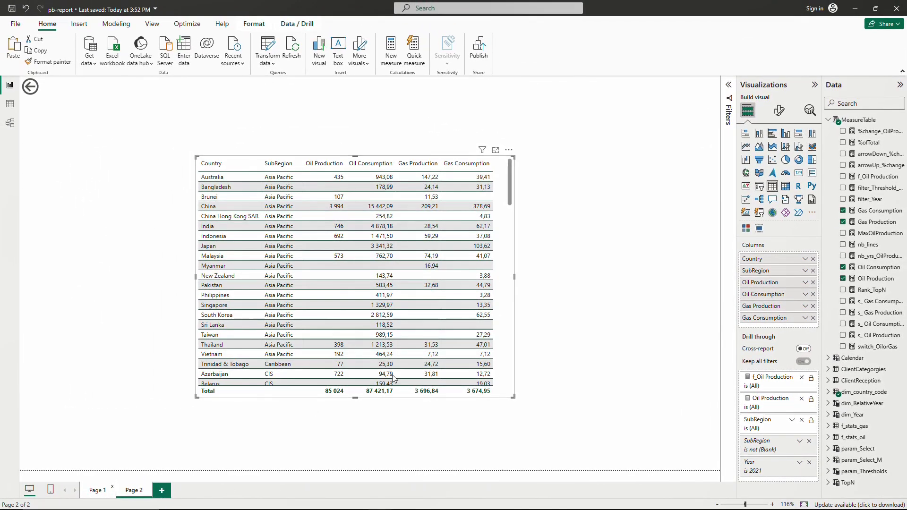
# Step: Drill through from the Oil Production (kbd) card on Page 1 to Page 2 and review the country rows for comparison
pyautogui.hotkey('ctrl', 'pageup')
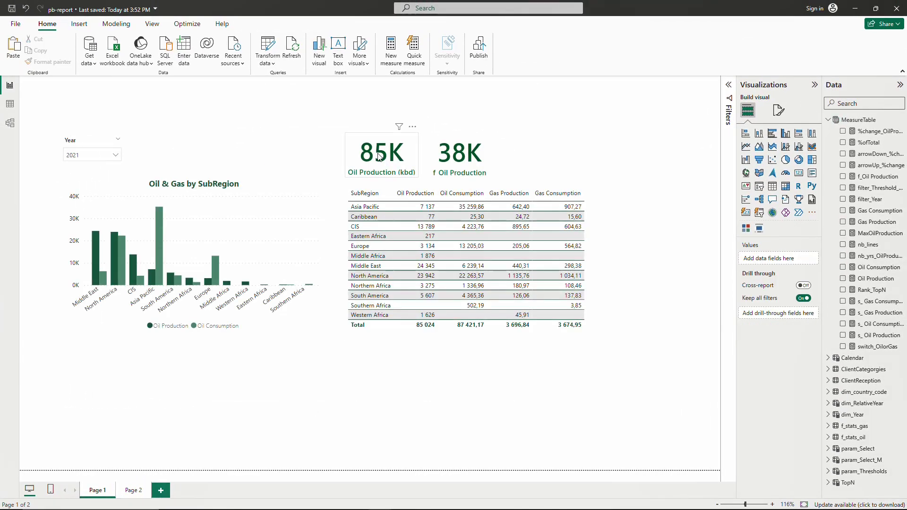
pyautogui.rightClick(379, 157)
pyautogui.moveTo(385, 158)
pyautogui.click(477, 159)
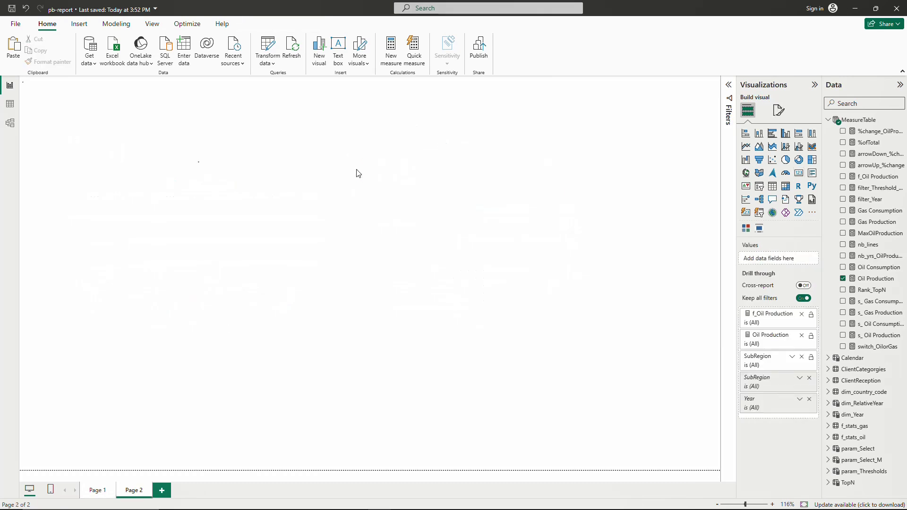
pyautogui.scroll(-10, 425, 283)
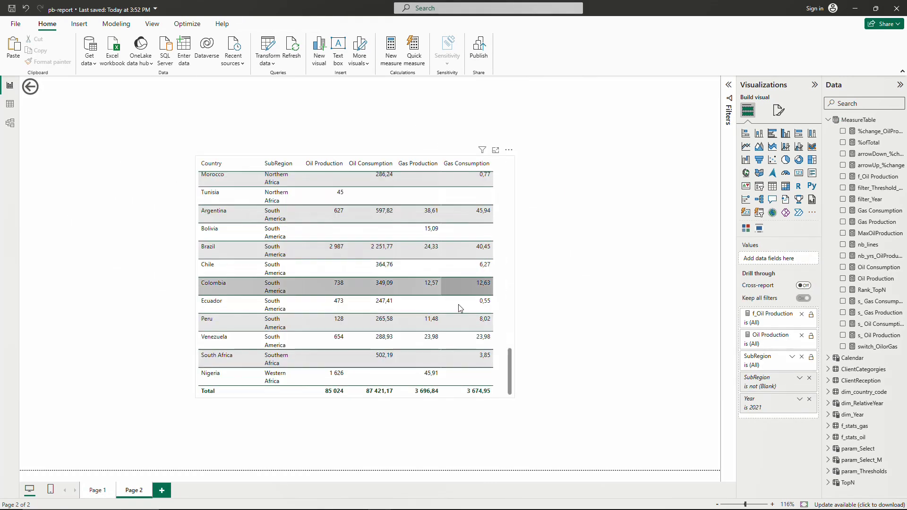
pyautogui.scroll(10, 421, 319)
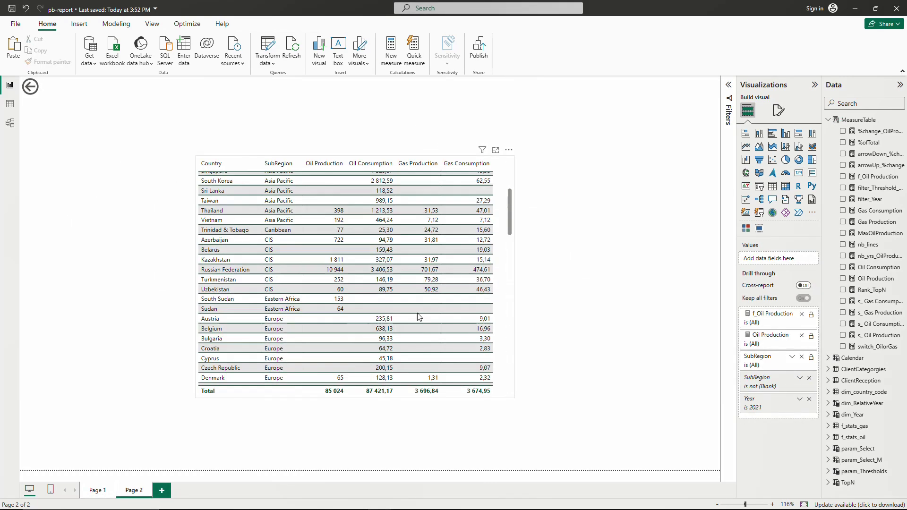
pyautogui.scroll(5, 418, 316)
# Step: Add the f_Oil Production measure as the last column of the Page 2 country table and widen the table
pyautogui.moveTo(510, 182); pyautogui.dragTo(510, 230)
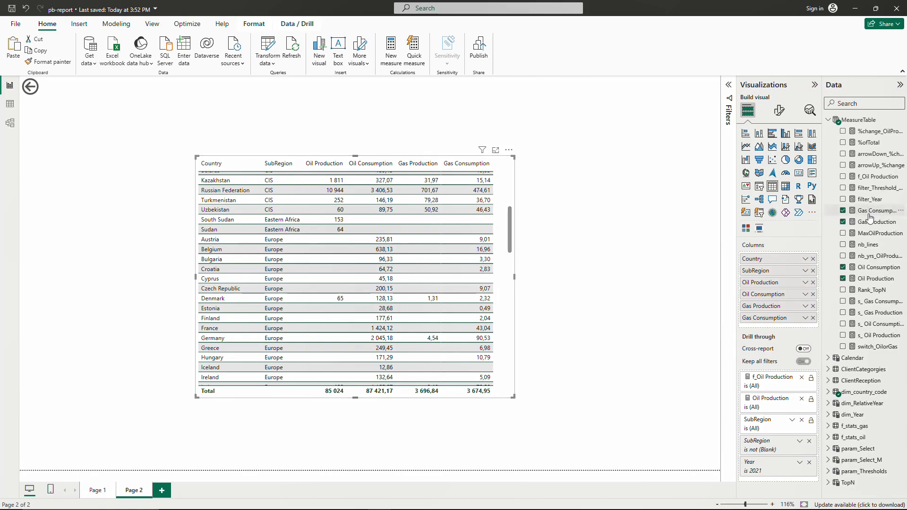
pyautogui.moveTo(874, 176); pyautogui.dragTo(769, 314)
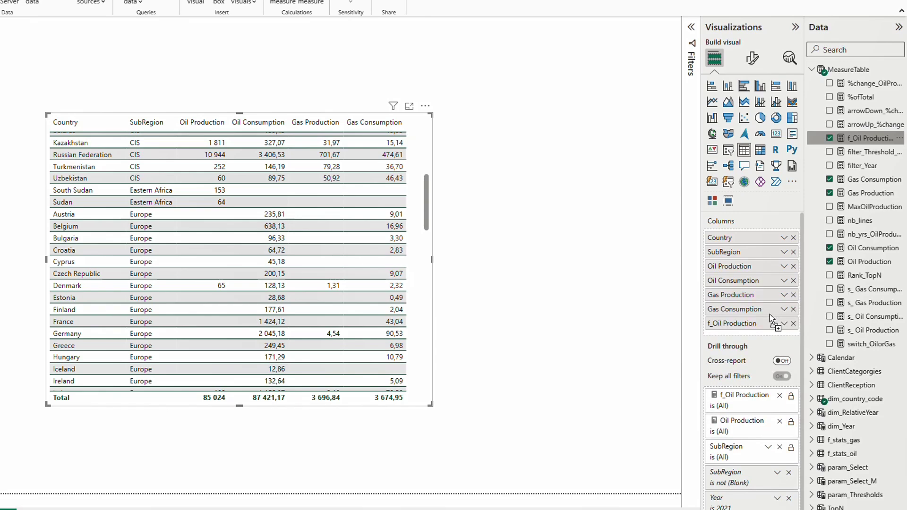
pyautogui.moveTo(431, 259); pyautogui.dragTo(543, 265)
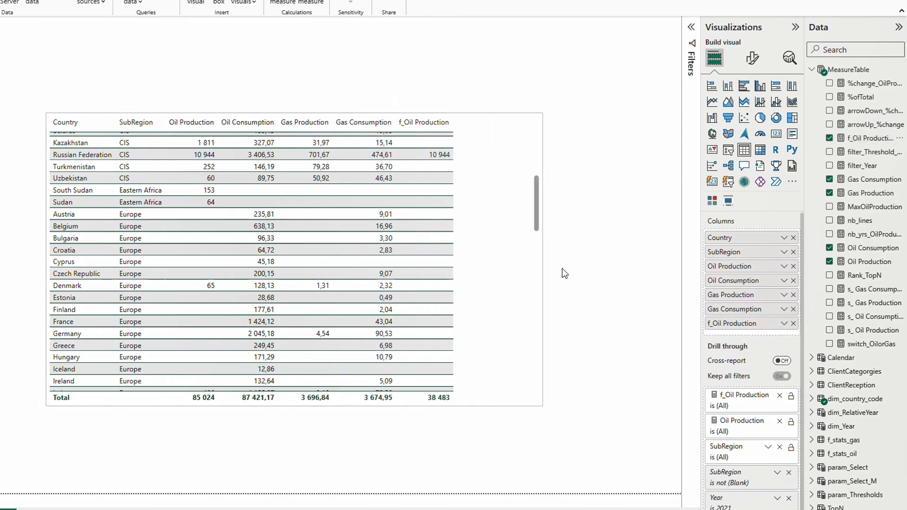
# Step: Examine which countries have a value in the f_Oil Production column of the Page 2 table
pyautogui.scroll(7, 442, 179)
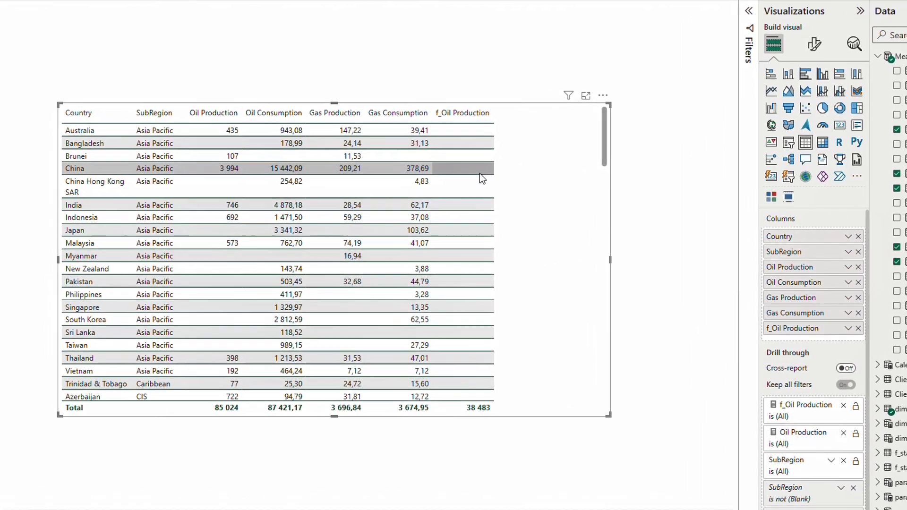
pyautogui.scroll(-10, 480, 174)
pyautogui.scroll(4, 478, 177)
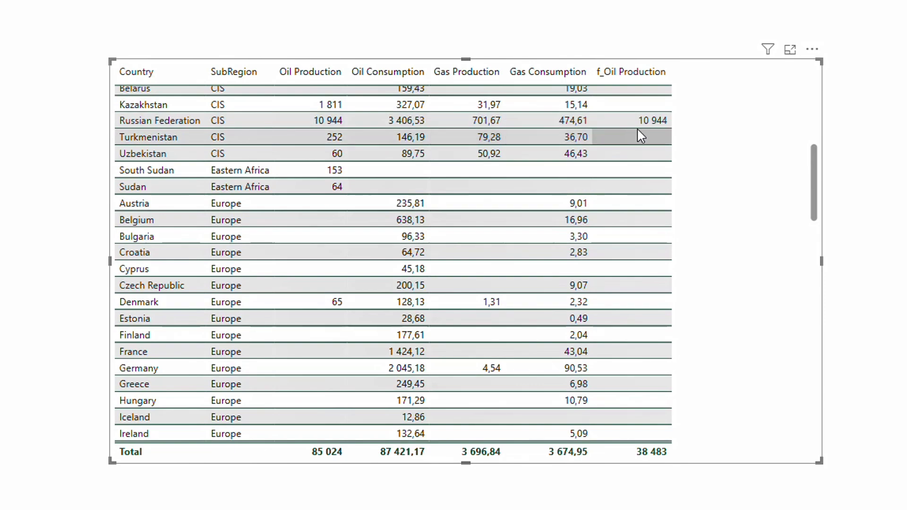
pyautogui.scroll(-12, 698, 312)
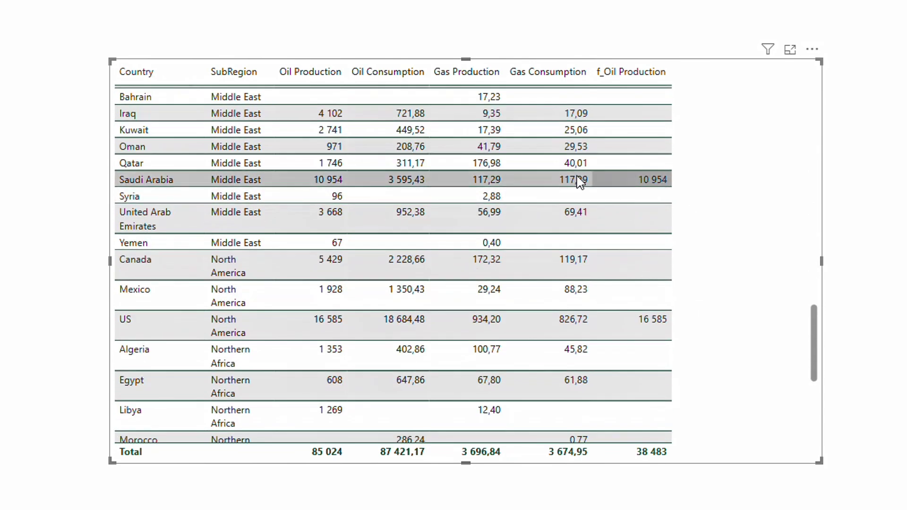
pyautogui.scroll(-1, 691, 322)
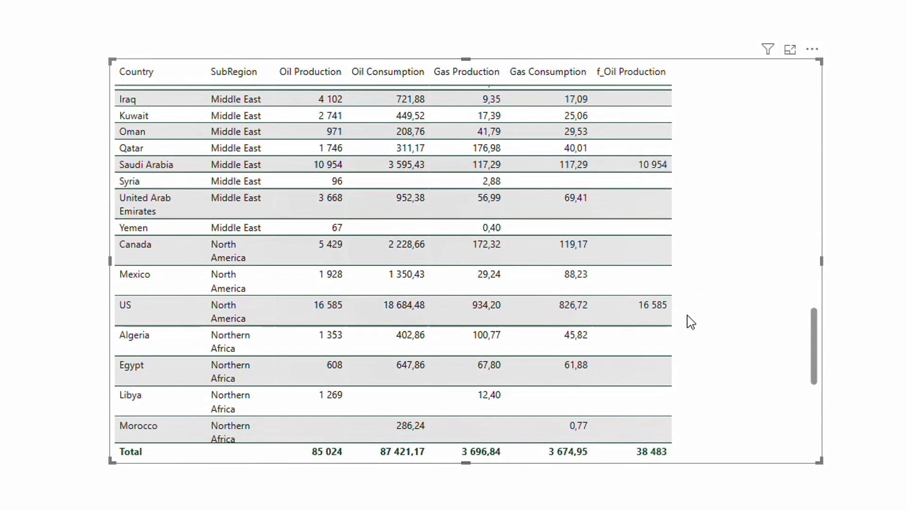
pyautogui.scroll(-10, 691, 322)
pyautogui.scroll(5, 703, 300)
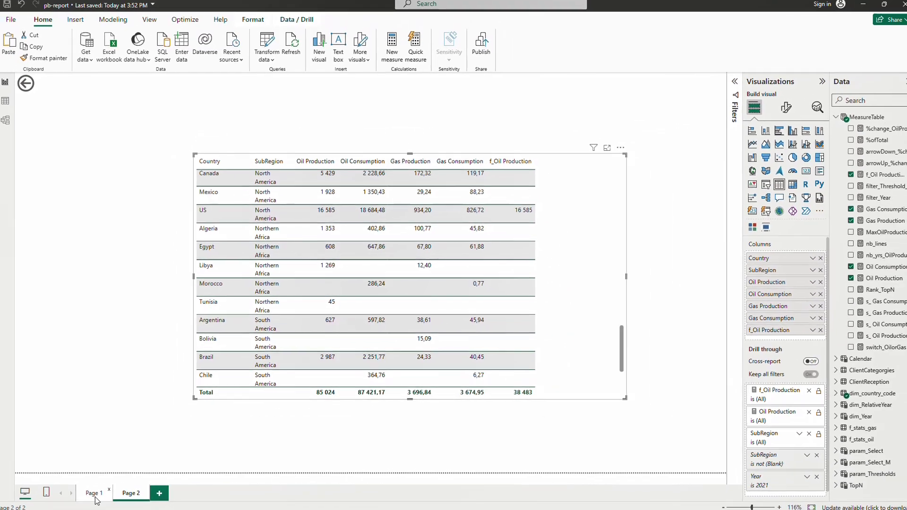
# Step: Drill through again from the f_Oil Production card to Page 2 and check which countries the expanded table lists
pyautogui.click(96, 499)
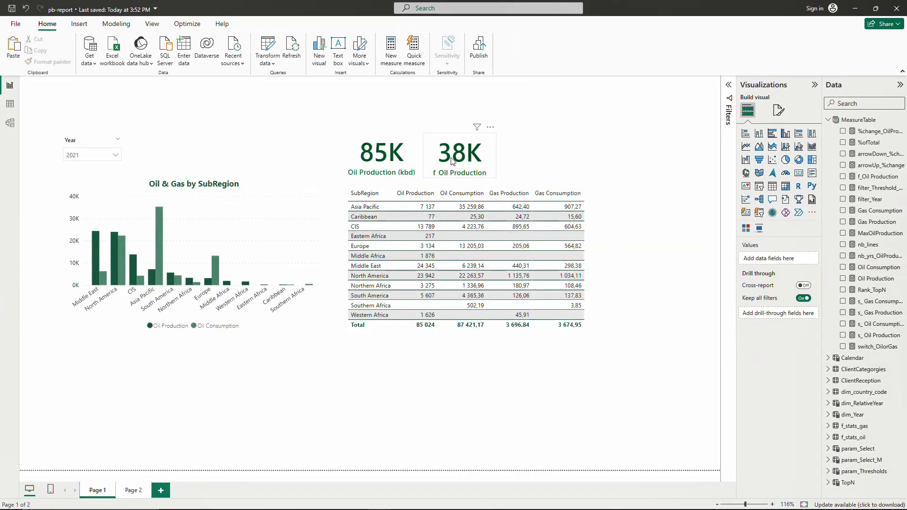
pyautogui.rightClick(465, 166)
pyautogui.moveTo(496, 163)
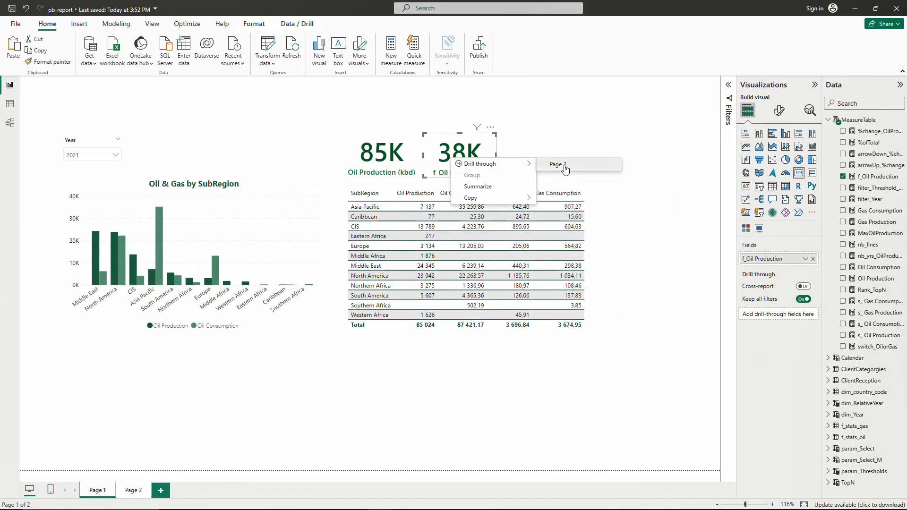
pyautogui.click(564, 167)
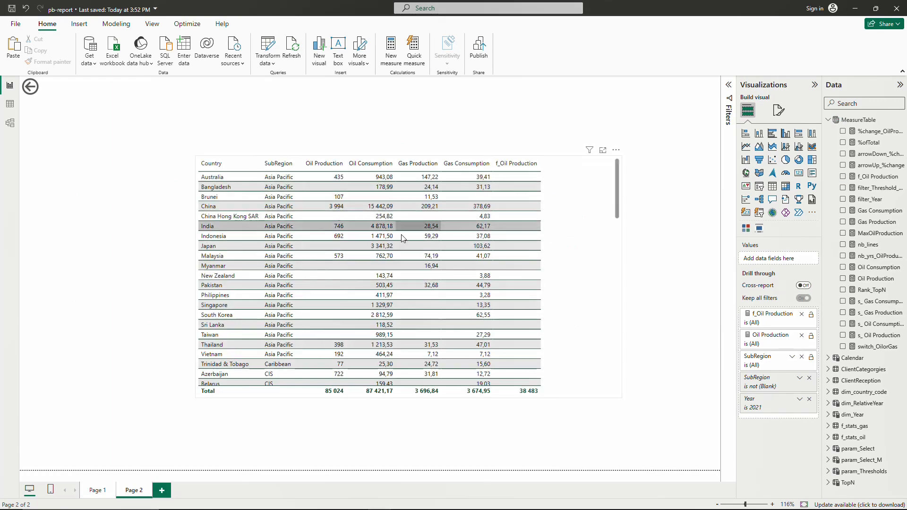
pyautogui.scroll(-15, 345, 206)
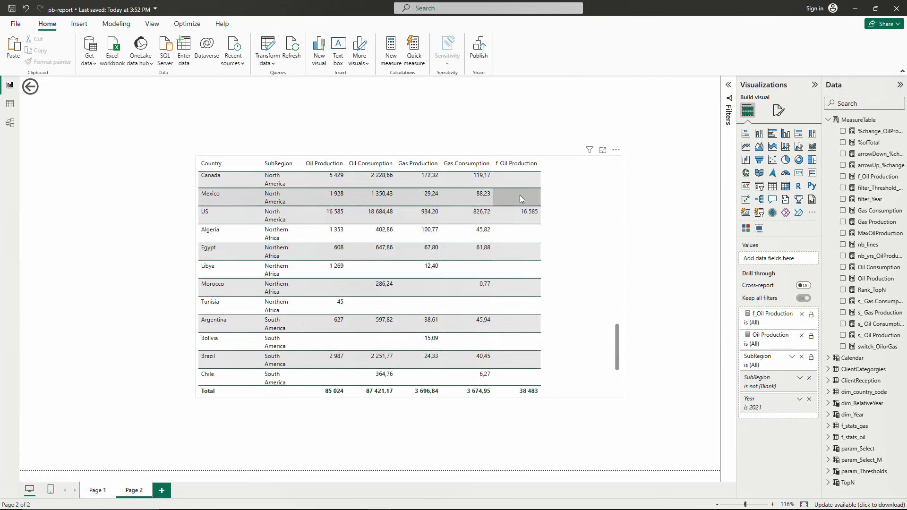
pyautogui.scroll(15, 575, 263)
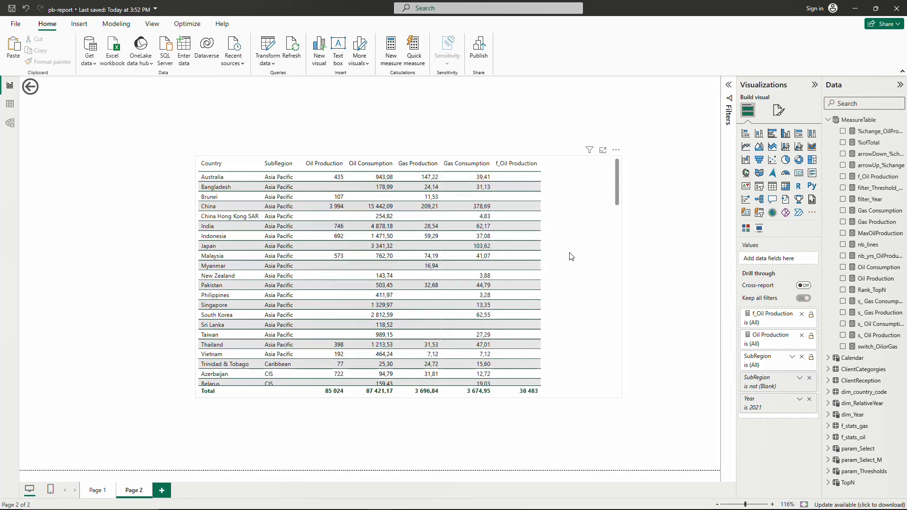
pyautogui.scroll(-8, 569, 254)
pyautogui.scroll(5, 524, 243)
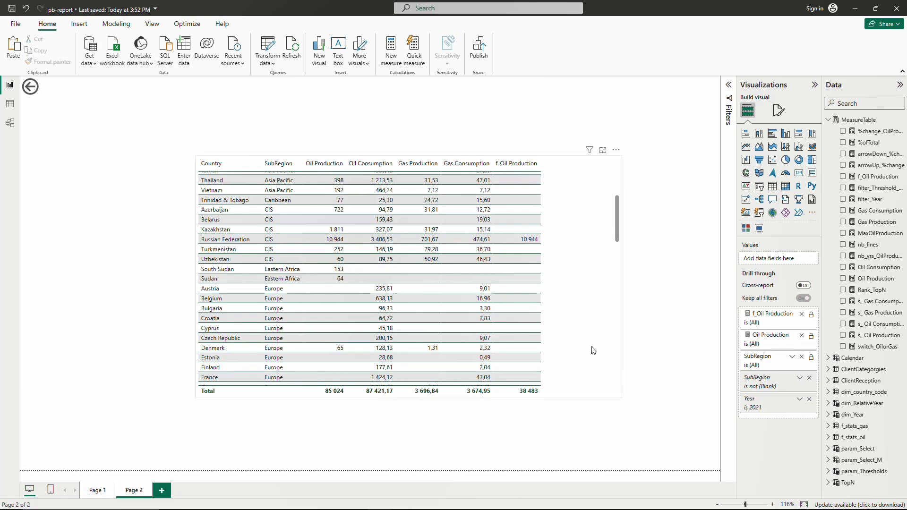
# Step: Duplicate Page 2 and rename the copy as Page 3
pyautogui.rightClick(135, 492)
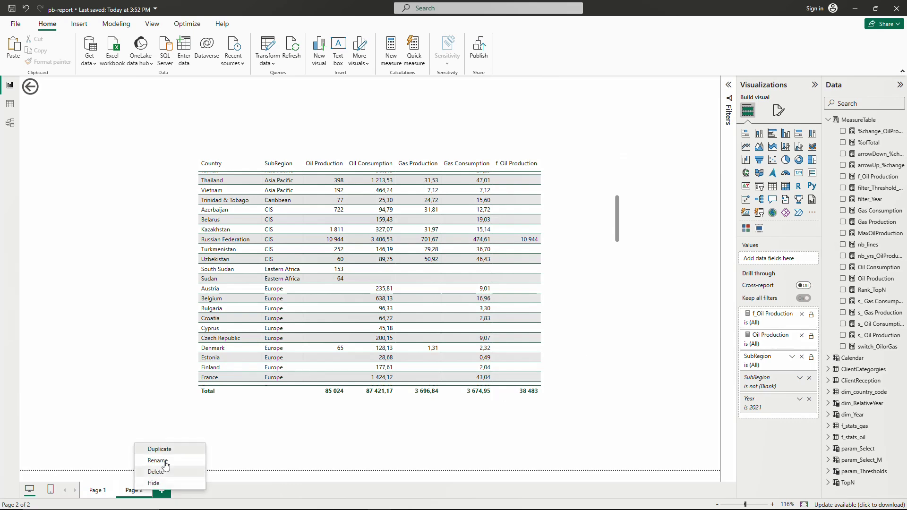
pyautogui.click(181, 453)
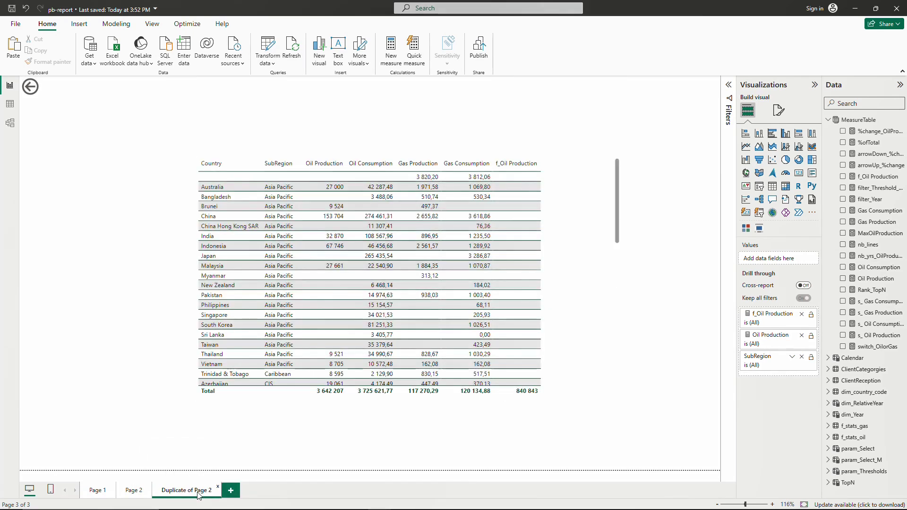
pyautogui.doubleClick(204, 491)
pyautogui.write('Page 3')
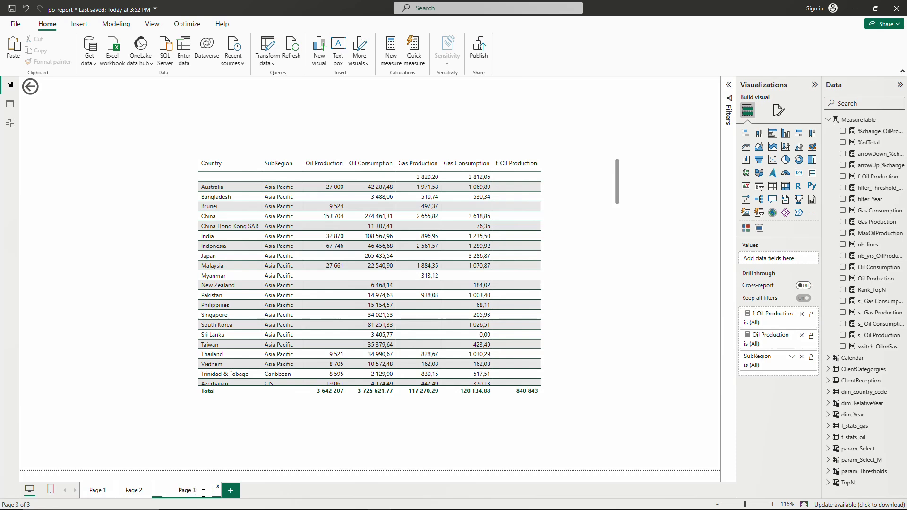
pyautogui.press('Return')
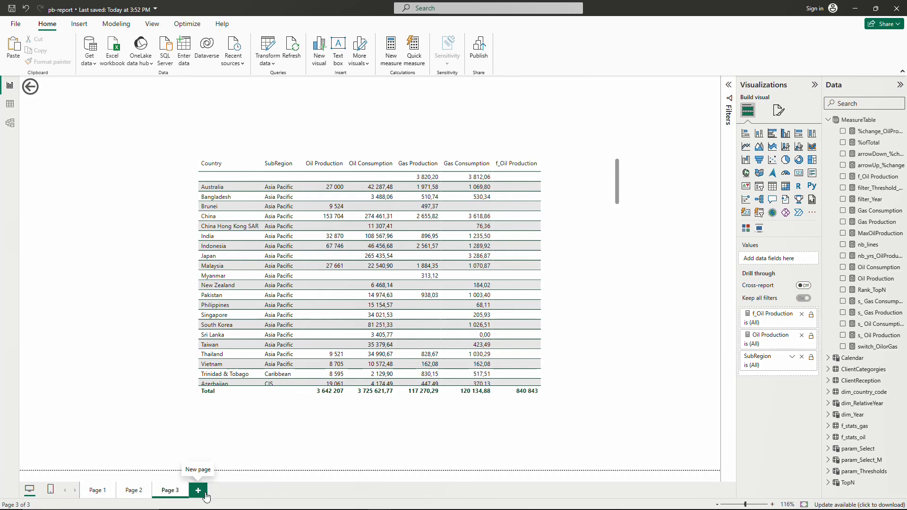
# Step: Remove the Oil Production, Oil Consumption, Gas Production and Gas Consumption columns from the Page 3 table and return to Page 1
pyautogui.click(583, 348)
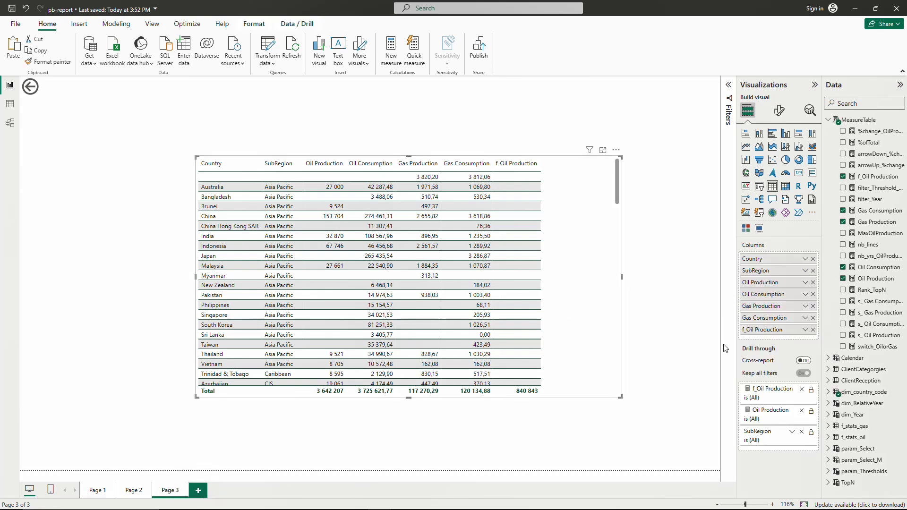
pyautogui.click(813, 285)
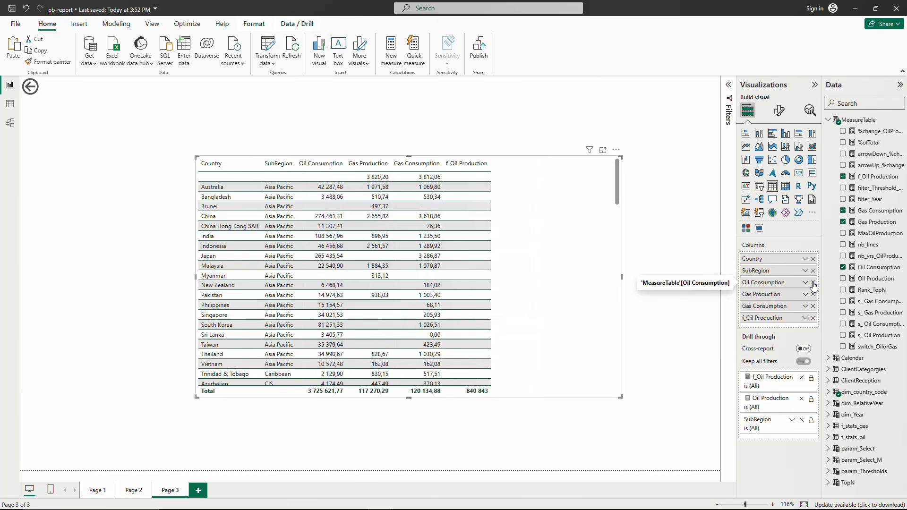
pyautogui.click(814, 282)
pyautogui.click(814, 282)
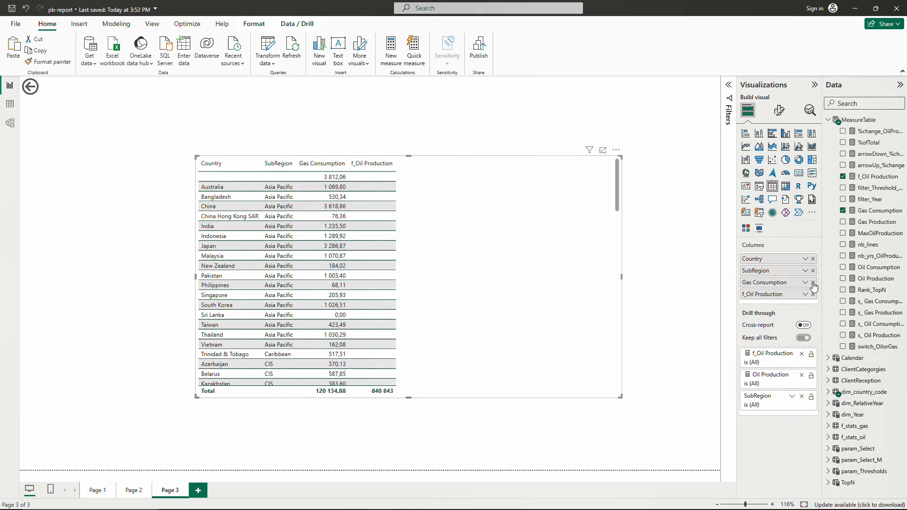
pyautogui.click(813, 282)
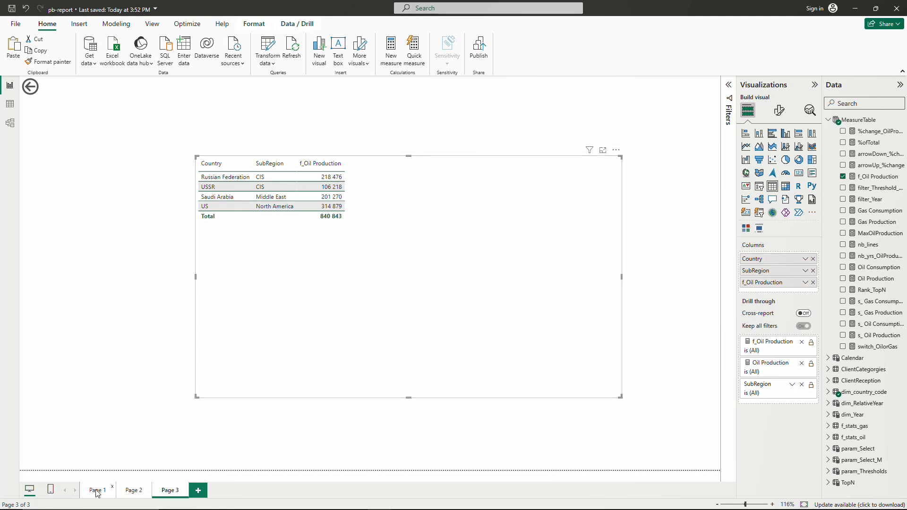
pyautogui.hotkey('ctrl', 'pageup')
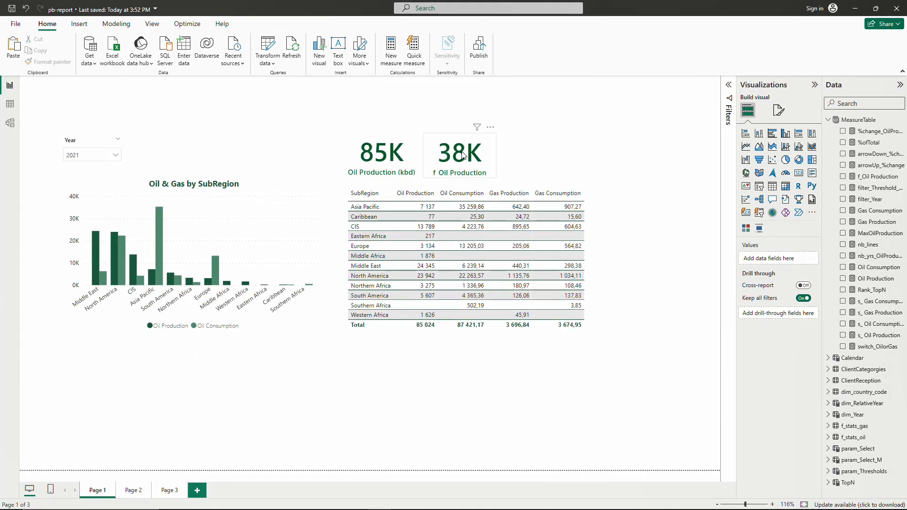
# Step: Drill through from the f_Oil Production card to Page 3 and check which countries its table lists
pyautogui.rightClick(463, 153)
pyautogui.moveTo(524, 159)
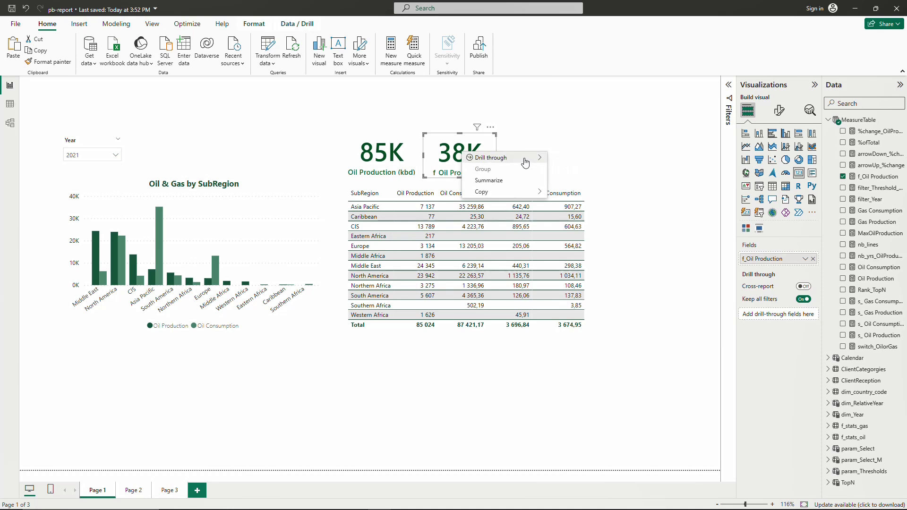
pyautogui.click(587, 173)
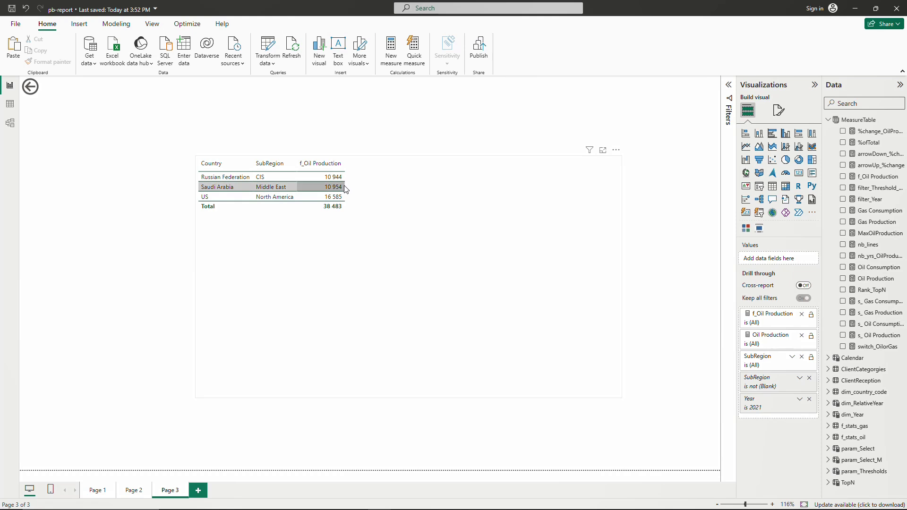
# Step: Look at Page 2, then check which drill-through pages the Oil Production (kbd) card on Page 1 offers
pyautogui.click(134, 492)
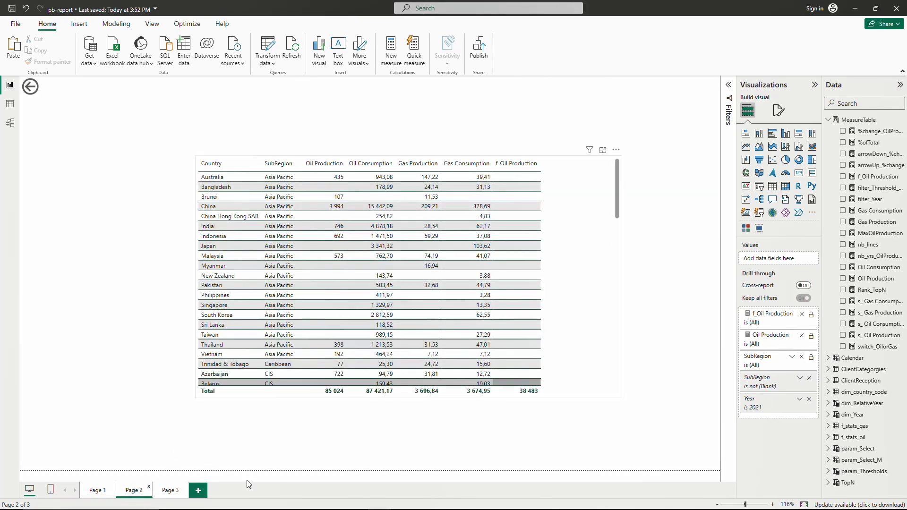
pyautogui.click(97, 490)
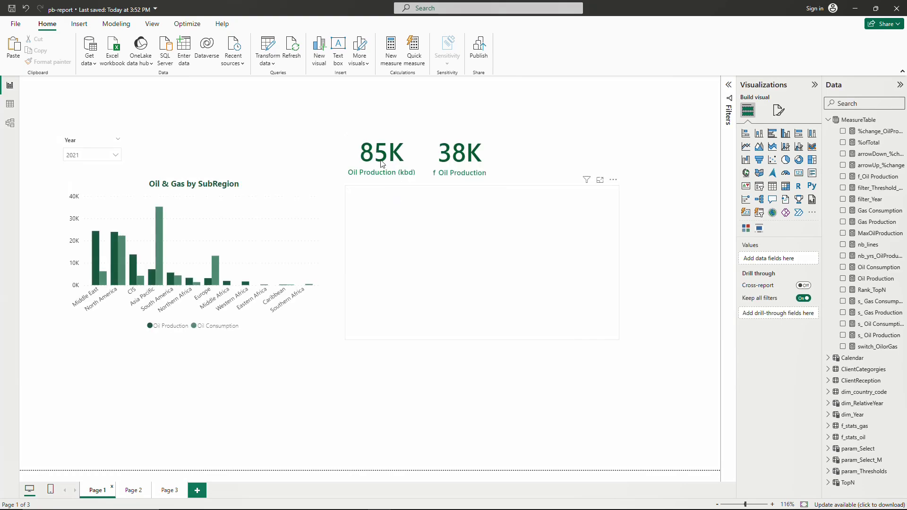
pyautogui.rightClick(381, 160)
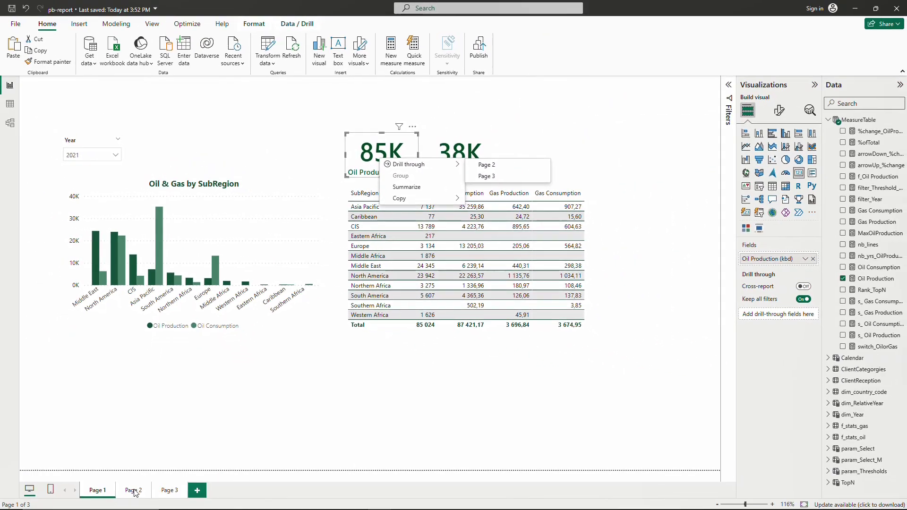
pyautogui.click(607, 133)
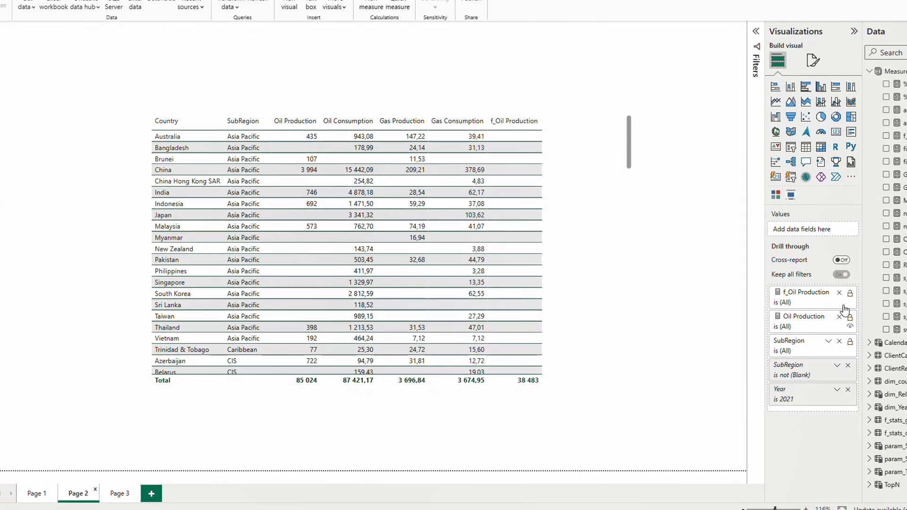
# Step: Remove f_Oil Production from Page 2's drill-through fields and Oil Production from Page 3's drill-through fields
pyautogui.click(842, 291)
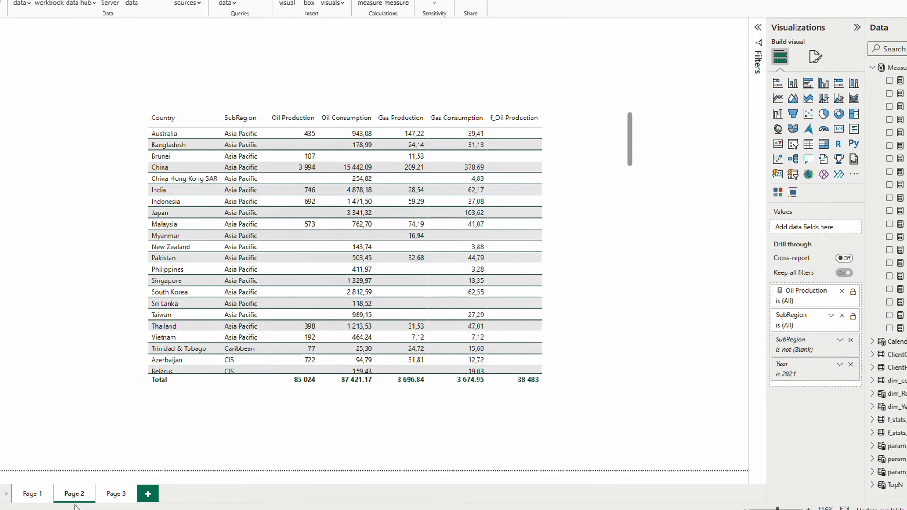
pyautogui.click(109, 498)
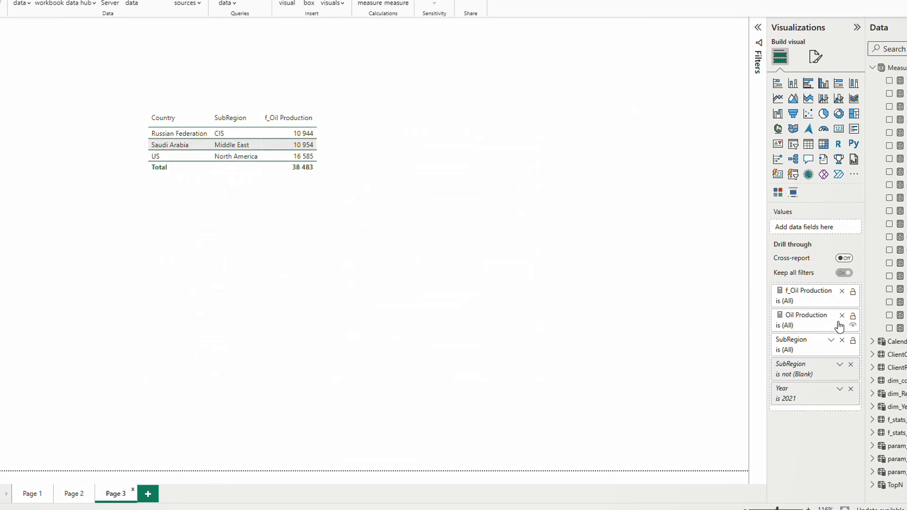
pyautogui.click(842, 316)
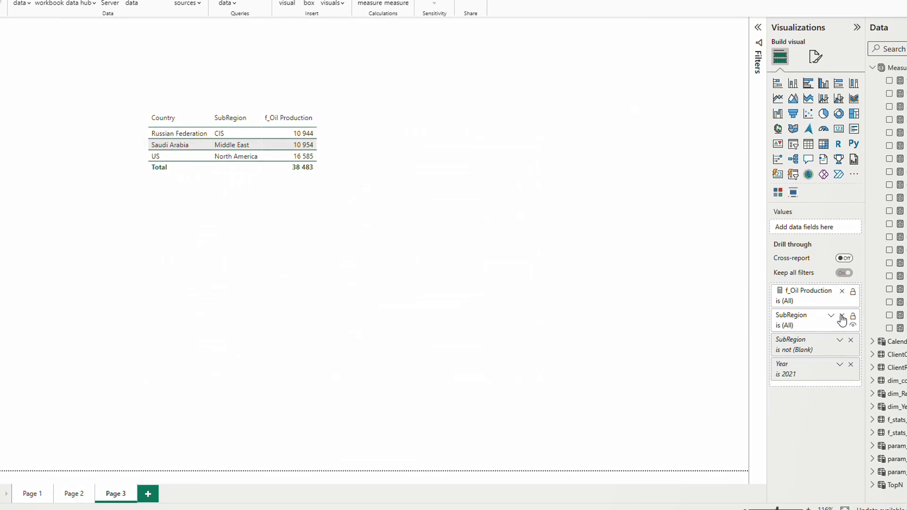
# Step: Check the drill-through targets offered for the Oil Production (kbd) and f_Oil Production cards on Page 1
pyautogui.click(51, 500)
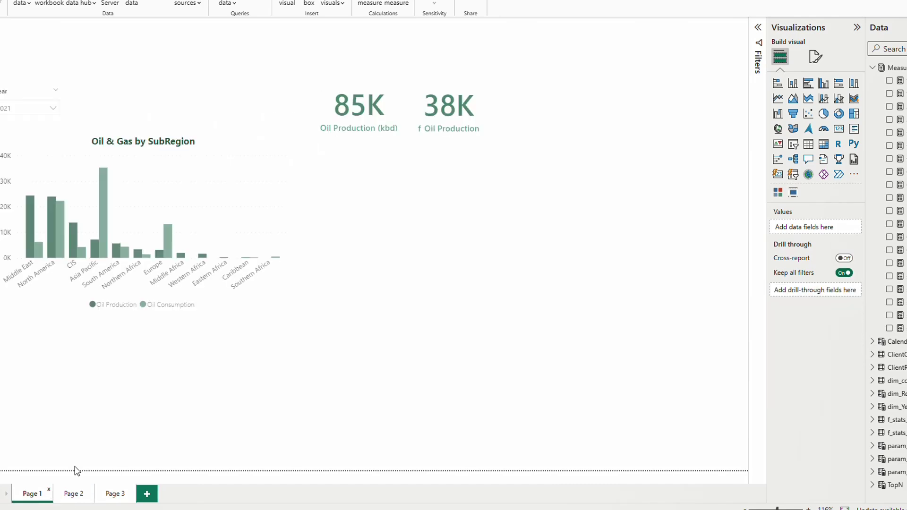
pyautogui.rightClick(361, 115)
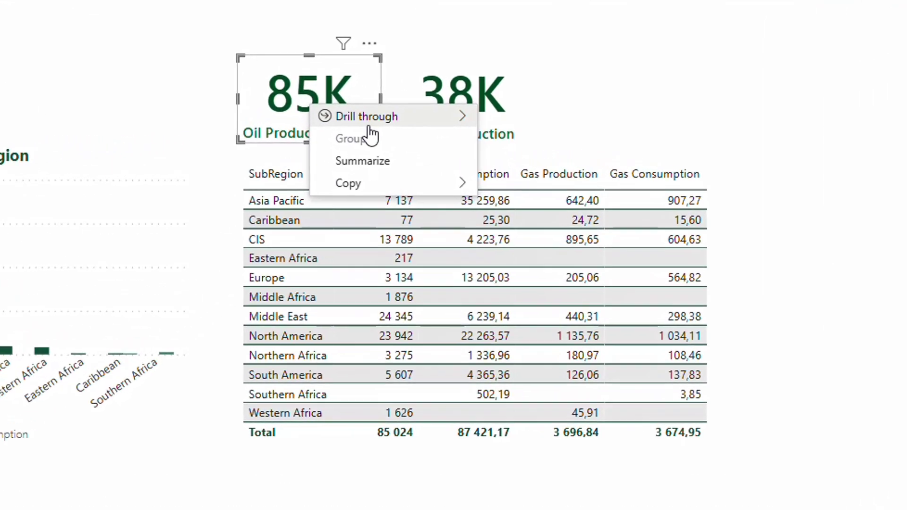
pyautogui.moveTo(425, 118)
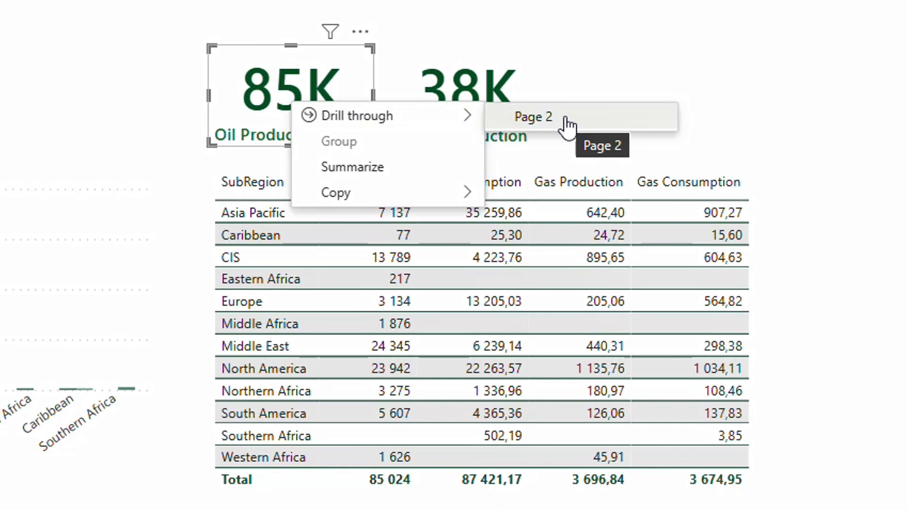
pyautogui.rightClick(450, 85)
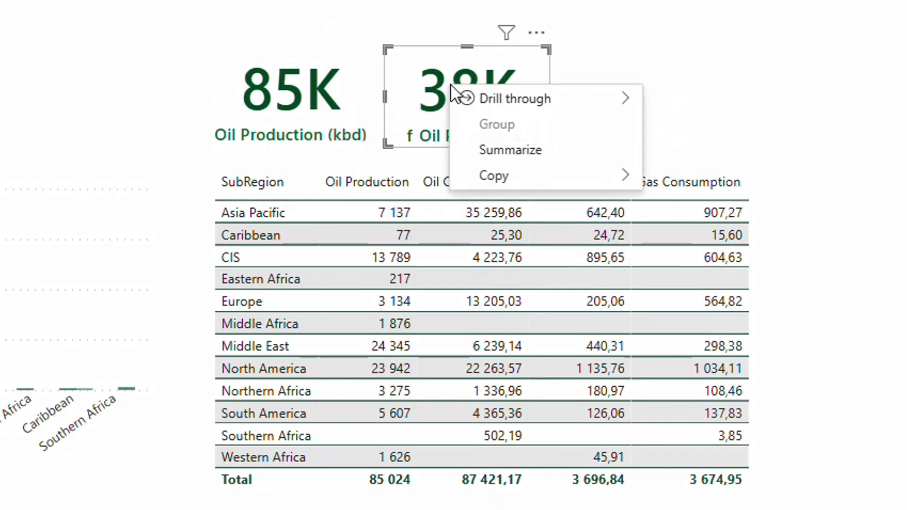
pyautogui.moveTo(574, 105)
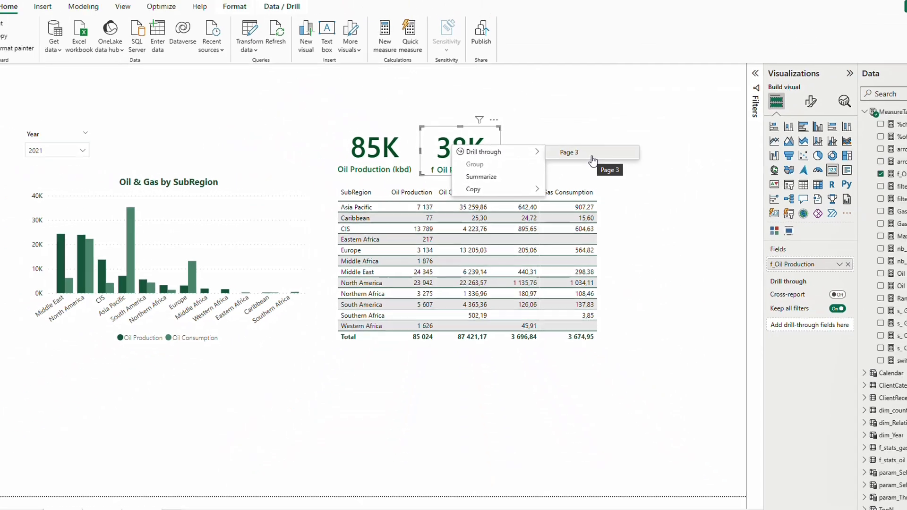
pyautogui.click(571, 416)
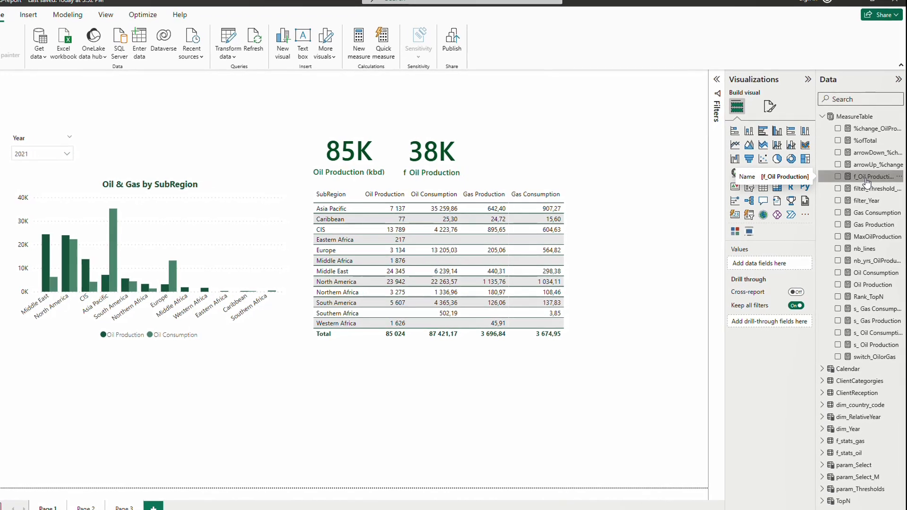
# Step: Copy the f_Oil Production formula into a new measure in MeasureTable and name the measure f_Large Producers
pyautogui.click(866, 181)
pyautogui.moveTo(409, 82); pyautogui.dragTo(16, 78)
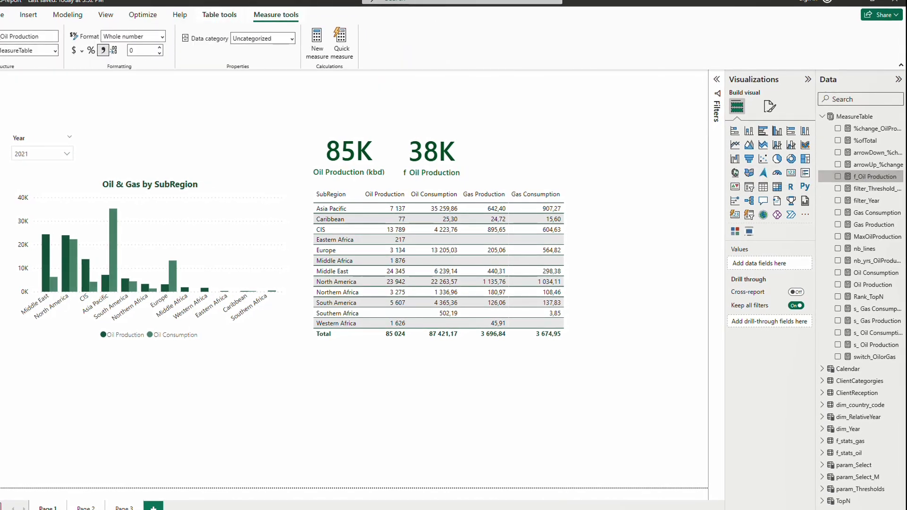
pyautogui.rightClick(862, 121)
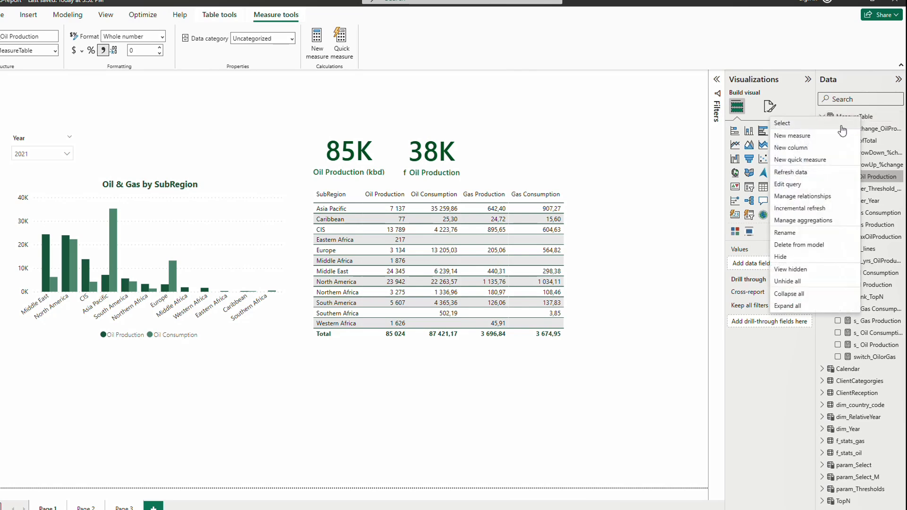
pyautogui.click(810, 136)
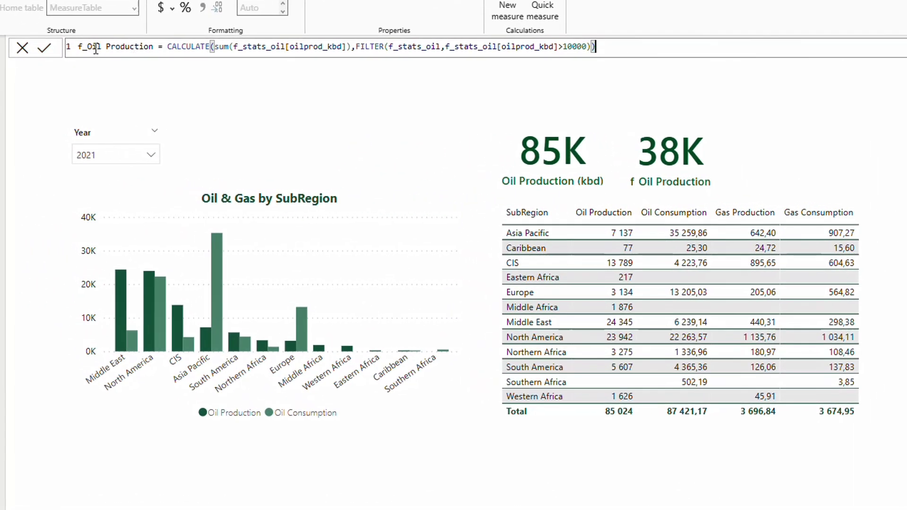
pyautogui.moveTo(90, 47); pyautogui.dragTo(155, 47)
pyautogui.write('Larg')
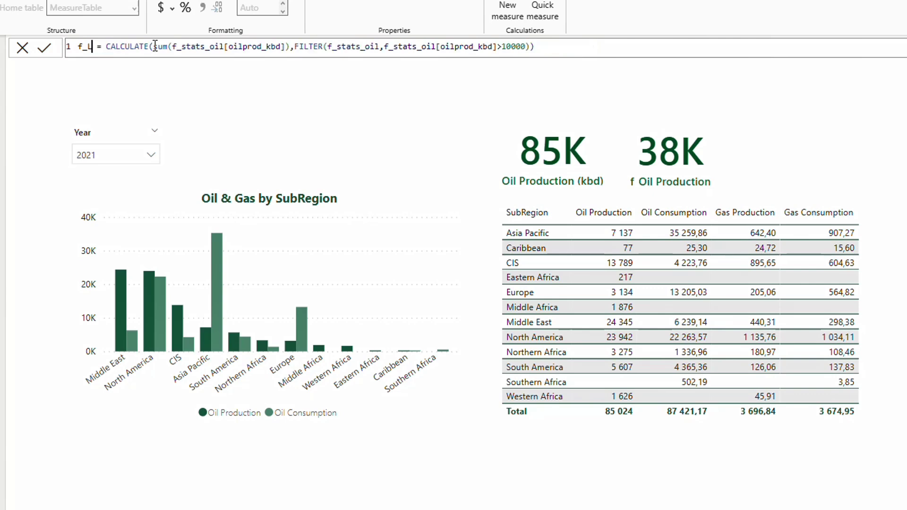
pyautogui.write('e Produ')
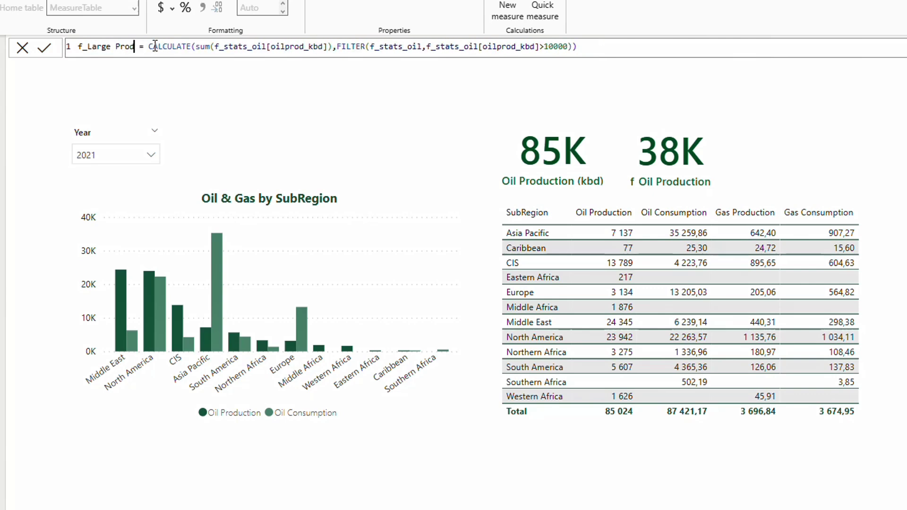
pyautogui.write('cer')
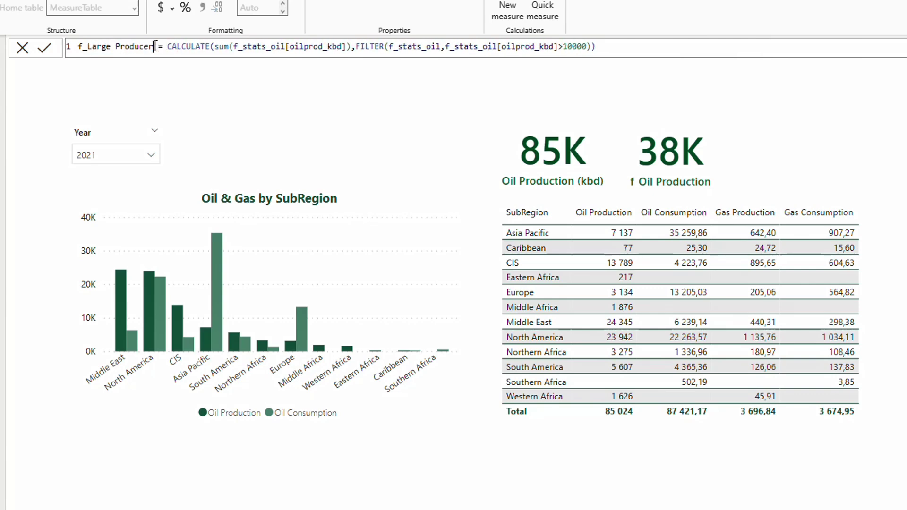
pyautogui.write('s')
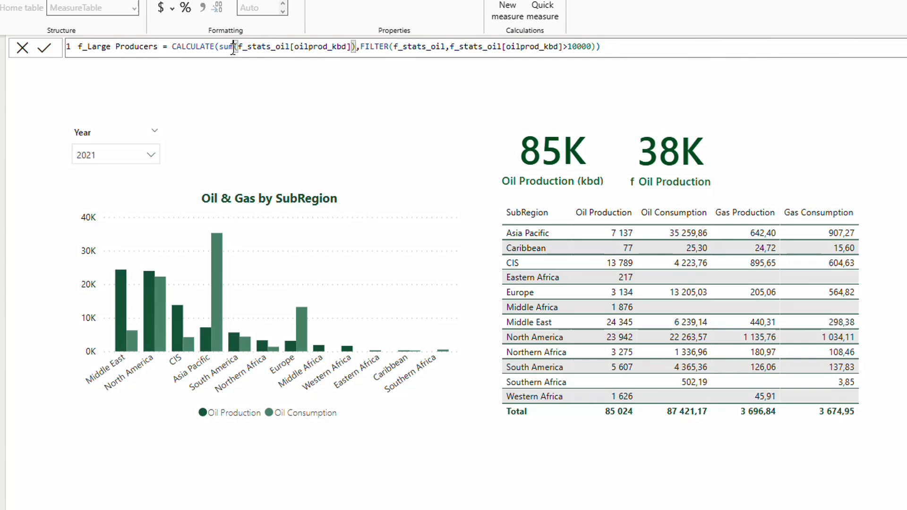
# Step: Replace the sum expression in the f_Large Producers formula with COUNTROWS(f_stats_oil) and commit the measure
pyautogui.moveTo(233, 49); pyautogui.dragTo(220, 49)
pyautogui.write('coun')
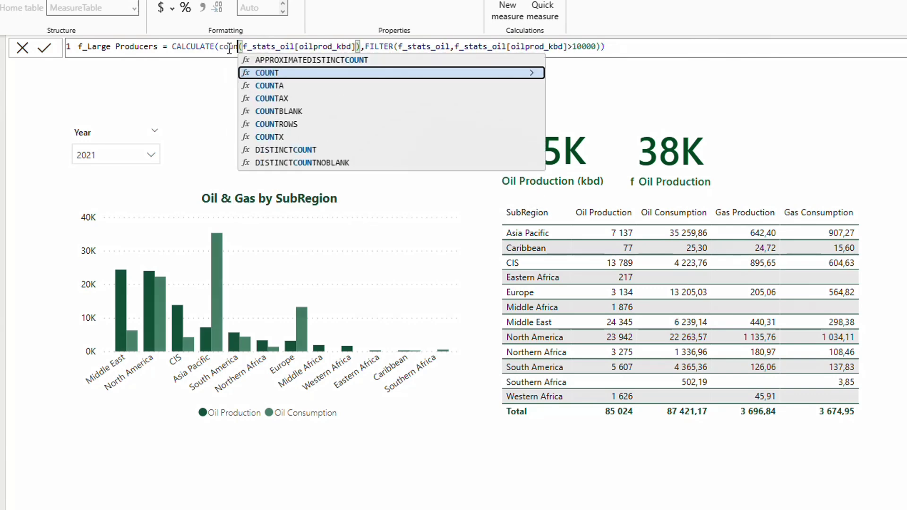
pyautogui.click(307, 124)
pyautogui.moveTo(319, 46); pyautogui.dragTo(380, 46)
pyautogui.press('BackSpace')
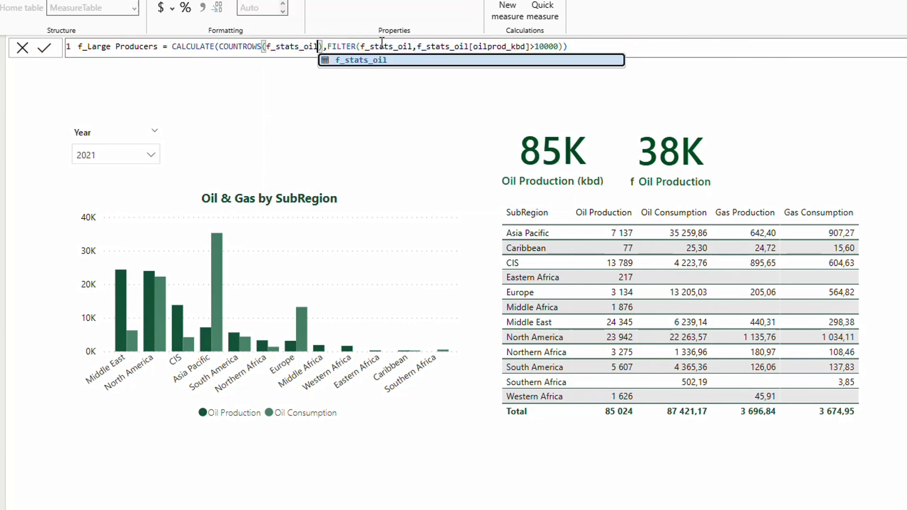
pyautogui.click(657, 47)
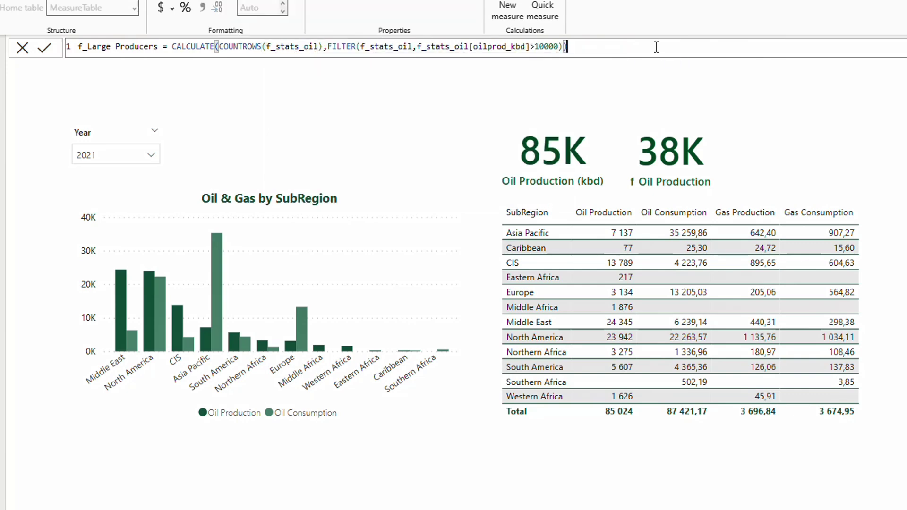
pyautogui.press('Return')
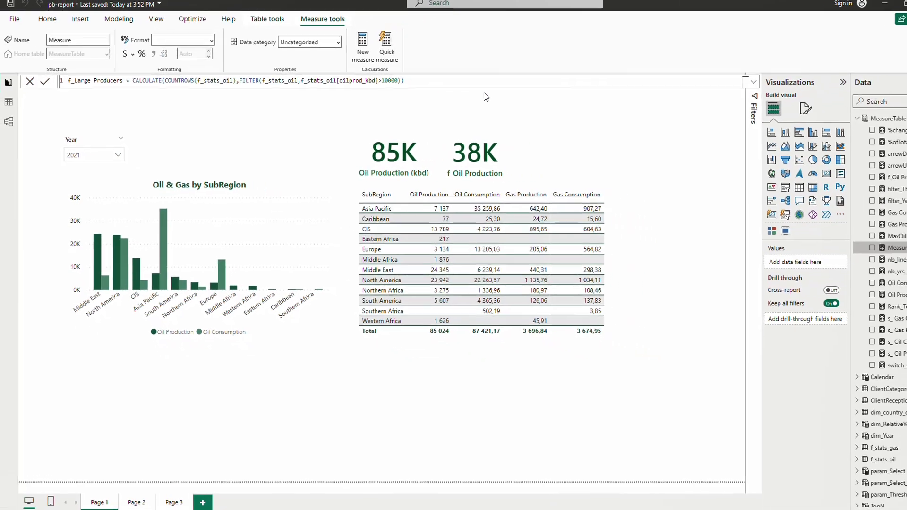
# Step: Place a copy of the f_Oil Production card beside the original and replace its field with f_Large Producers
pyautogui.click(469, 157)
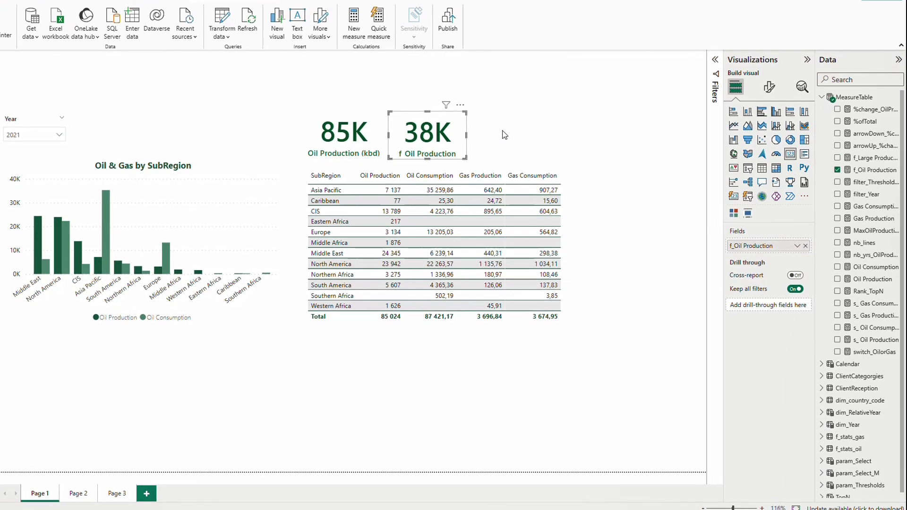
pyautogui.click(515, 132)
pyautogui.click(432, 139)
pyautogui.hotkey('ctrl', 'c')
pyautogui.hotkey('ctrl', 'v')
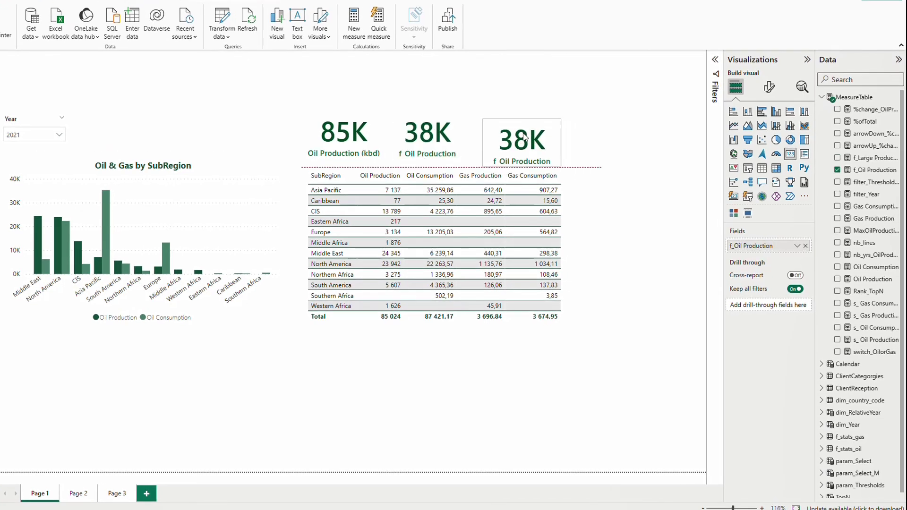
pyautogui.moveTo(537, 143); pyautogui.dragTo(515, 133)
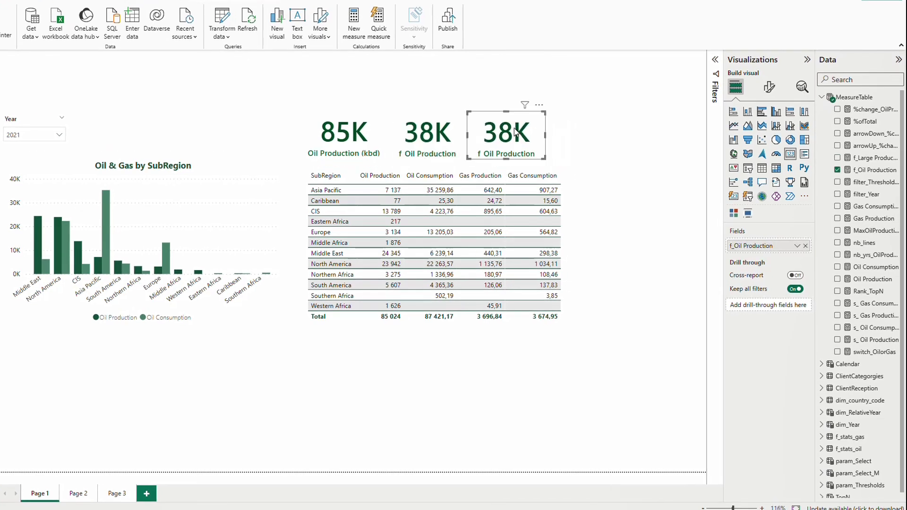
pyautogui.moveTo(870, 161); pyautogui.dragTo(767, 255)
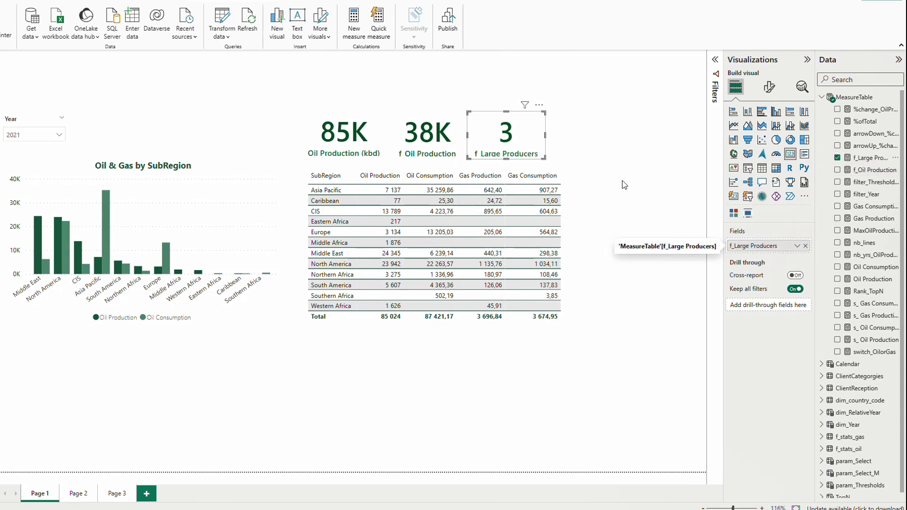
# Step: Check whether the f_Large Producers card offers a drill-through option
pyautogui.rightClick(523, 129)
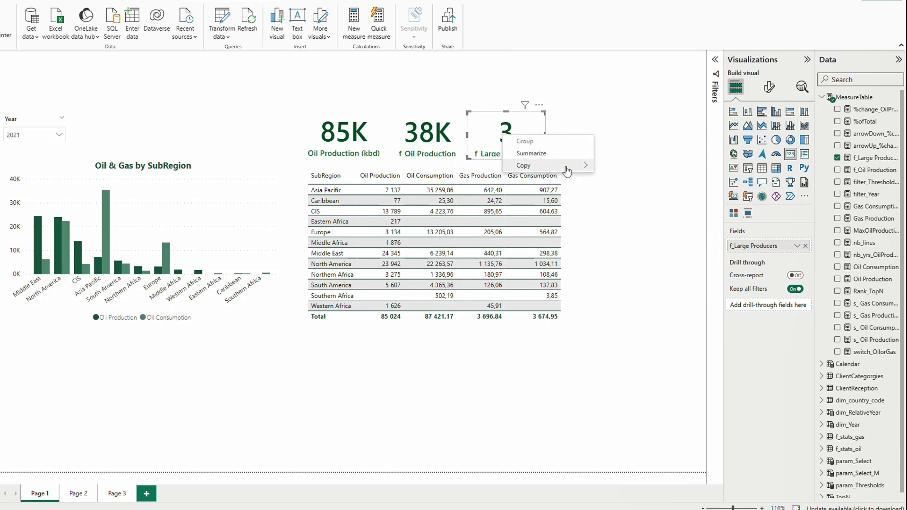
pyautogui.moveTo(576, 166)
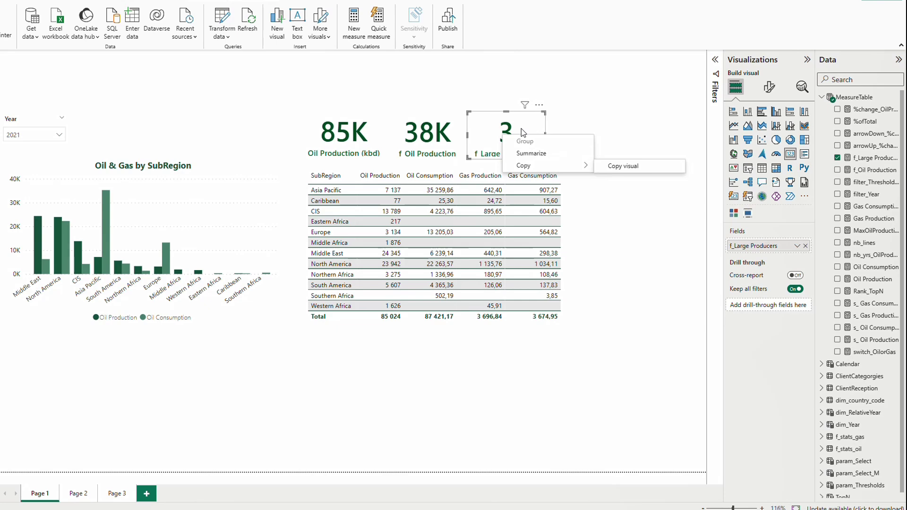
# Step: Duplicate Page 2 and name the copy Page 4
pyautogui.rightClick(80, 496)
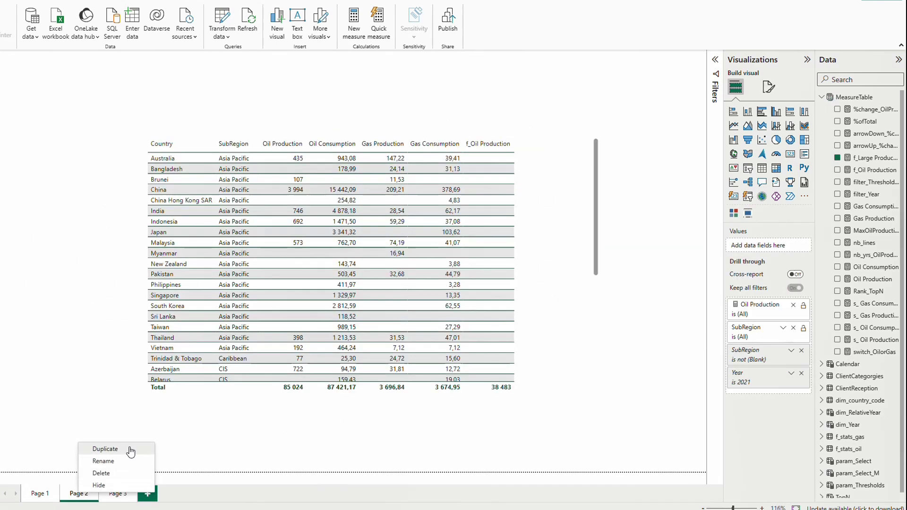
pyautogui.click(130, 451)
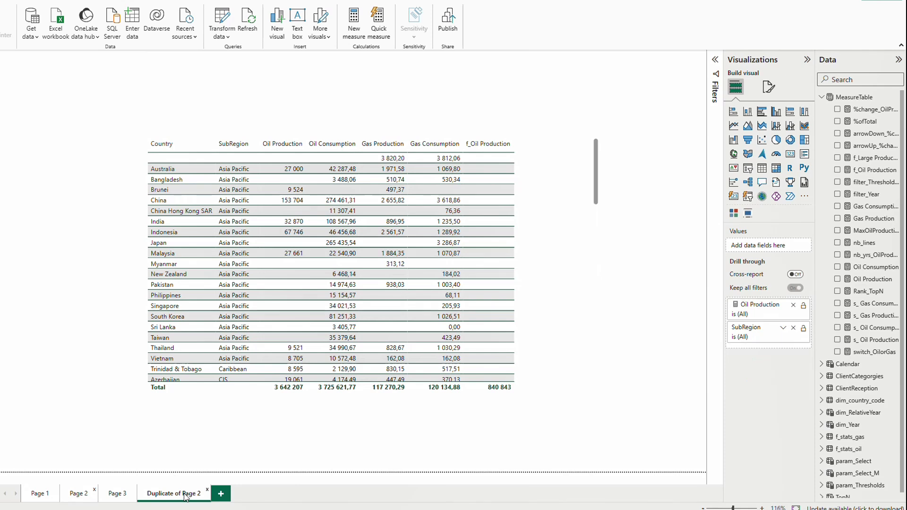
pyautogui.doubleClick(186, 496)
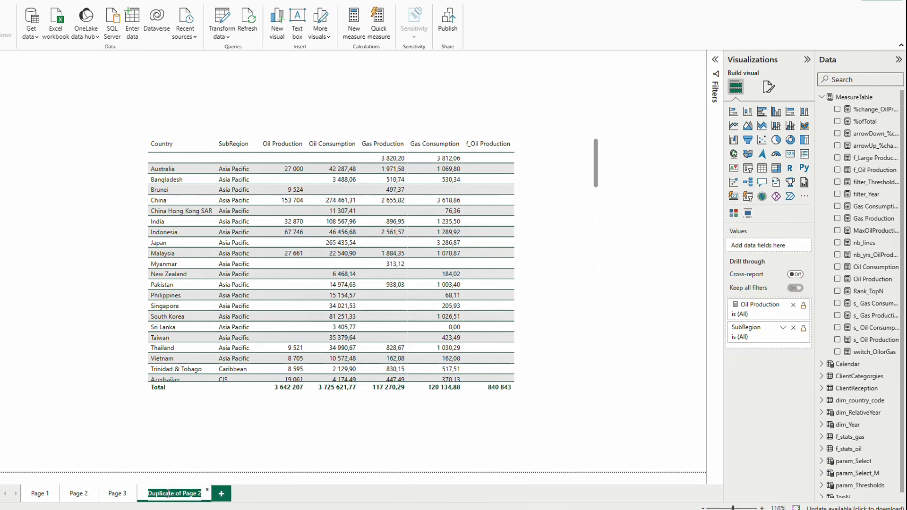
pyautogui.write('Page 4')
# Step: Replace Oil Production with f_Large Producers among the drill-through fields of Page 4
pyautogui.click(560, 347)
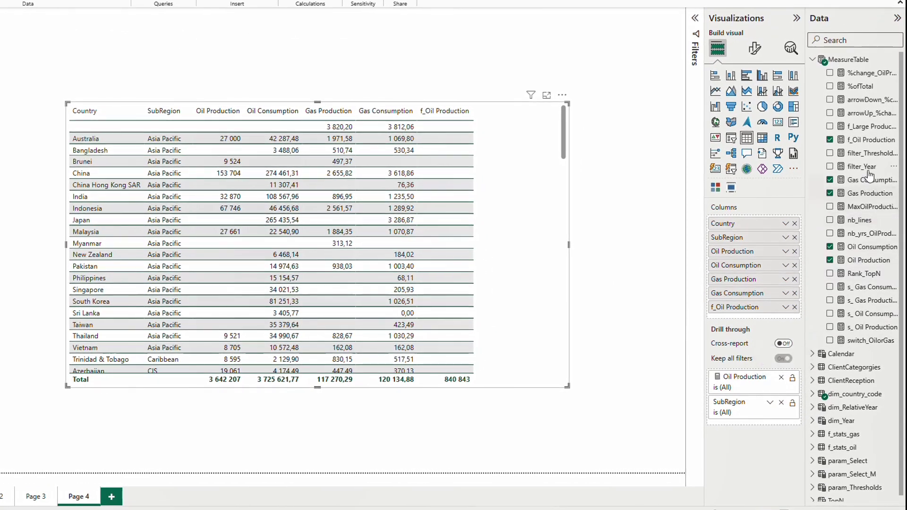
pyautogui.moveTo(871, 126); pyautogui.dragTo(769, 371)
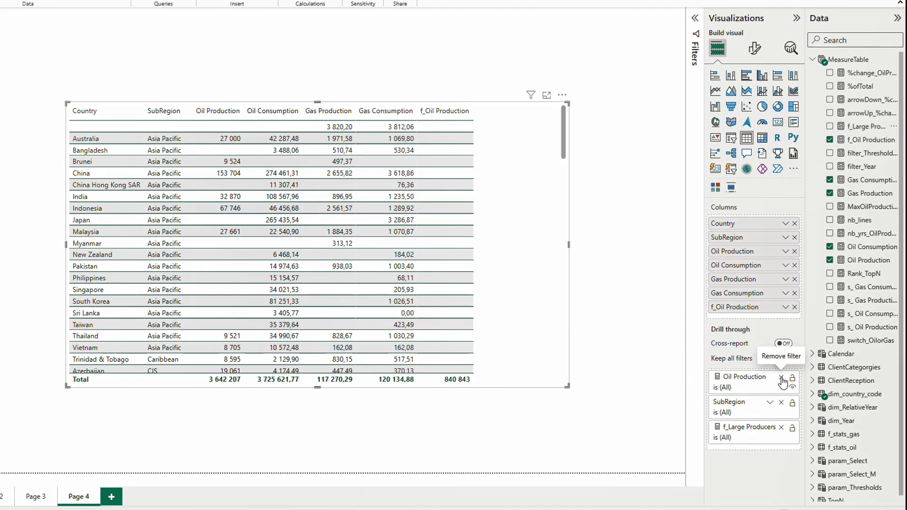
pyautogui.click(782, 378)
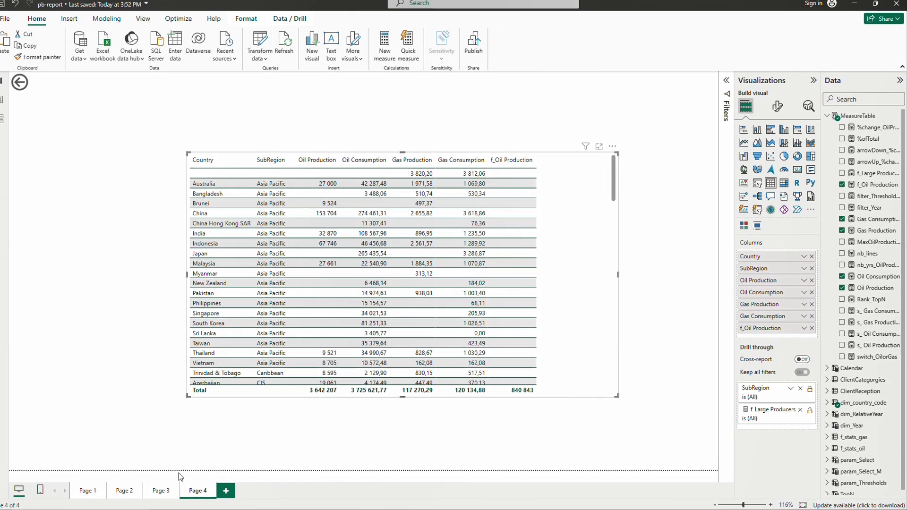
# Step: Test the drill-through from the f_Large Producers card on Page 1 to Page 4
pyautogui.click(88, 491)
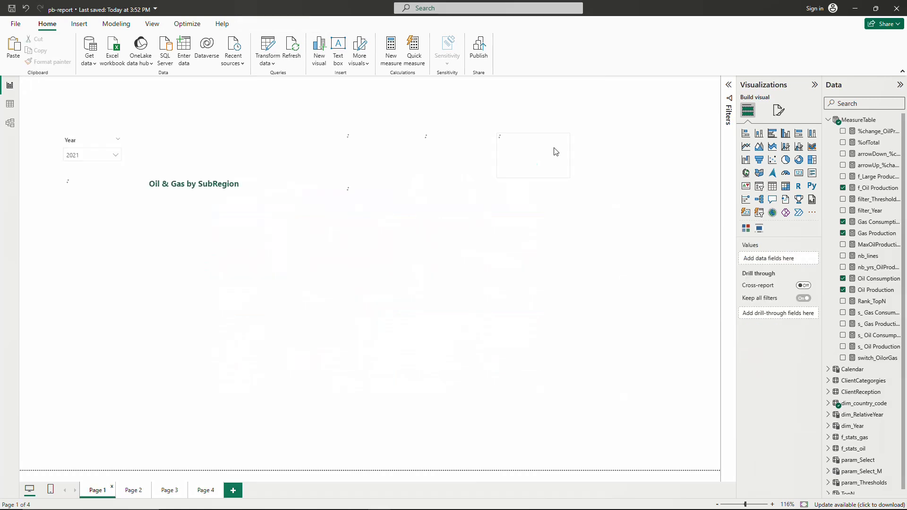
pyautogui.rightClick(538, 154)
pyautogui.moveTo(592, 160)
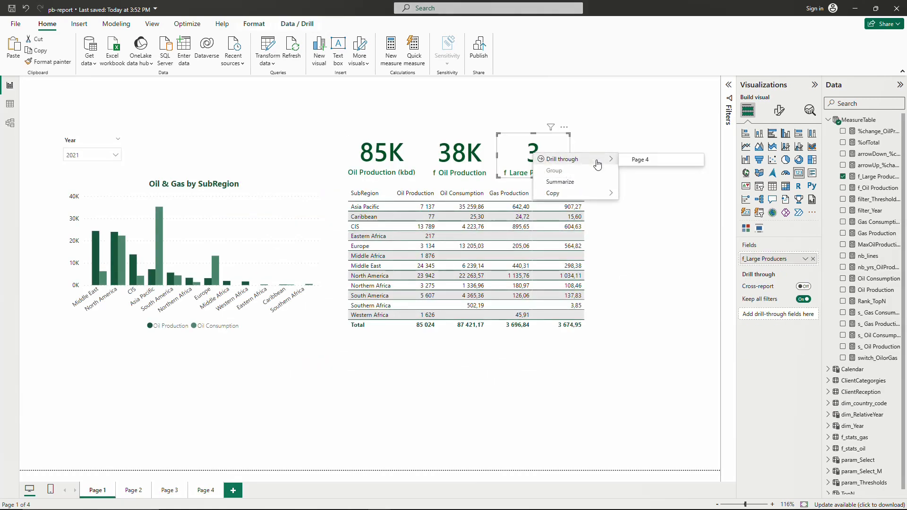
pyautogui.click(643, 159)
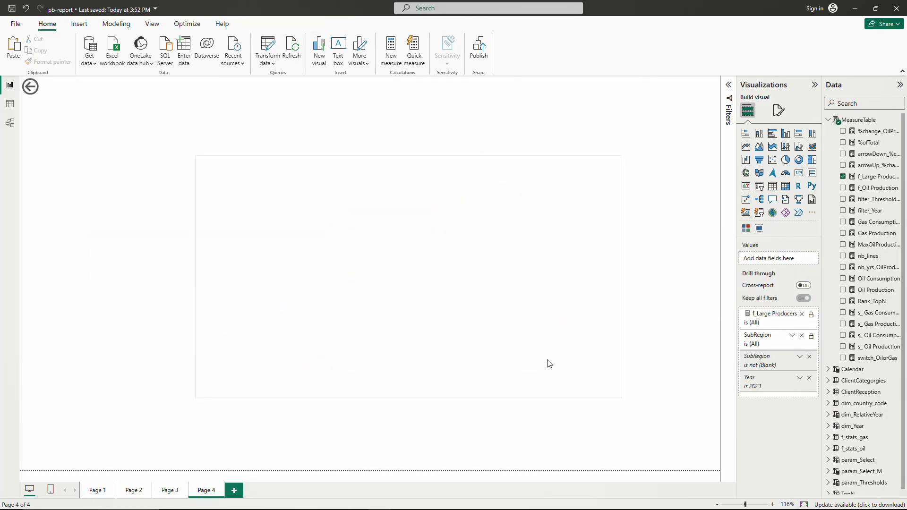
# Step: Examine the country table on Page 4 to see whether it is limited to the large producers
pyautogui.scroll(-15, 565, 320)
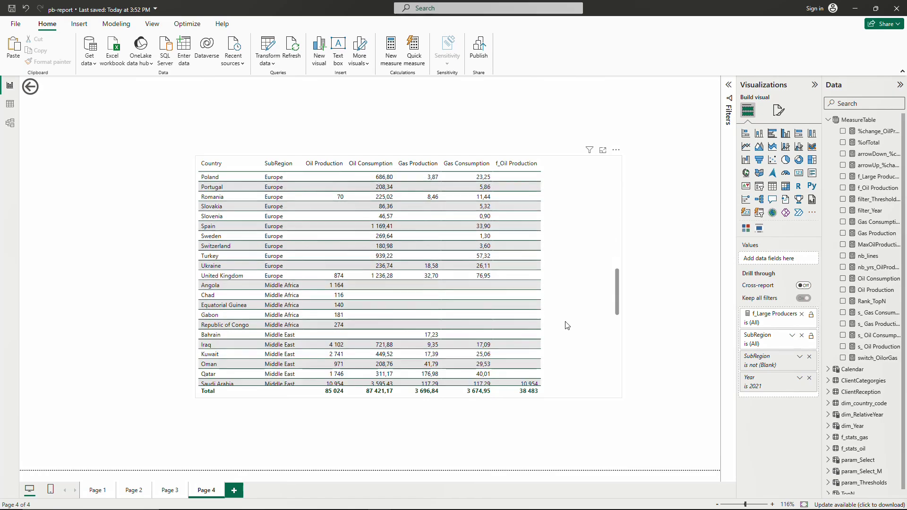
pyautogui.scroll(12, 563, 321)
pyautogui.scroll(1, 564, 320)
pyautogui.click(567, 311)
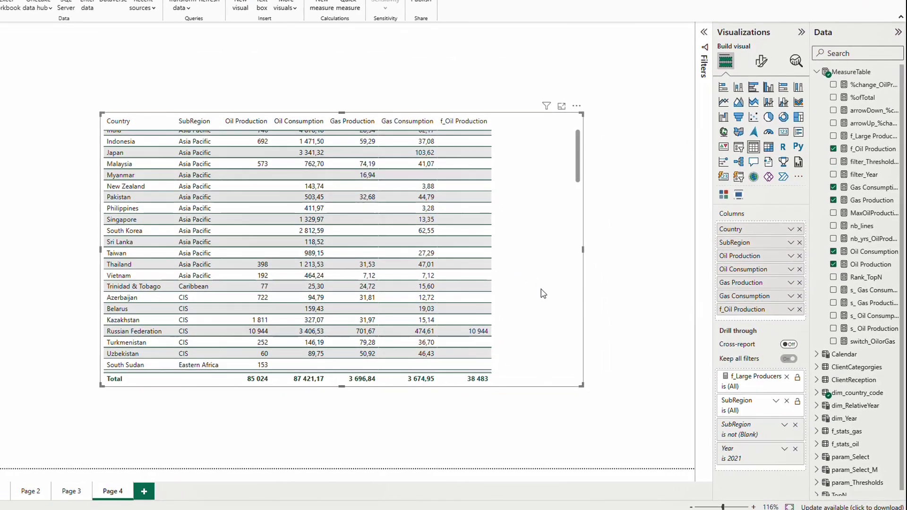
pyautogui.scroll(-10, 256, 271)
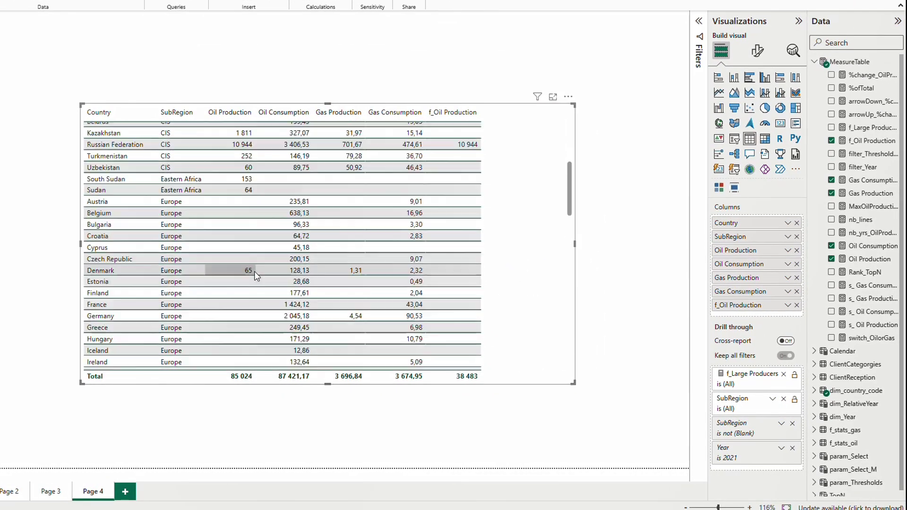
pyautogui.scroll(-8, 260, 268)
pyautogui.scroll(-3, 401, 239)
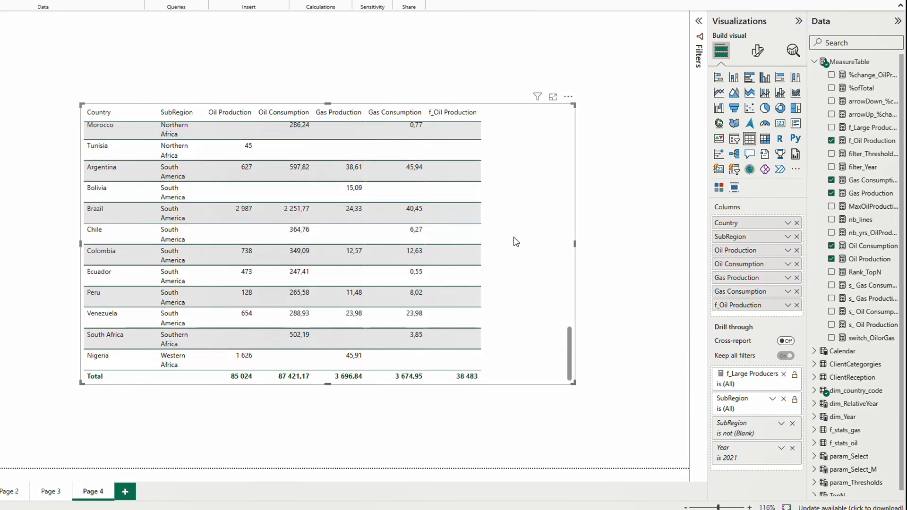
pyautogui.scroll(5, 516, 241)
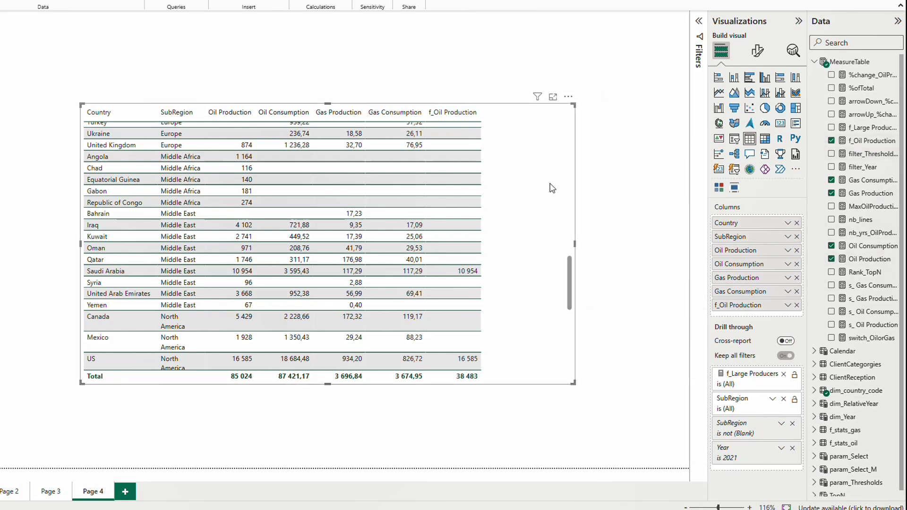
# Step: Try a visual-level filter on the Page 4 table where f_Large Producers is 1, and clear it
pyautogui.click(699, 21)
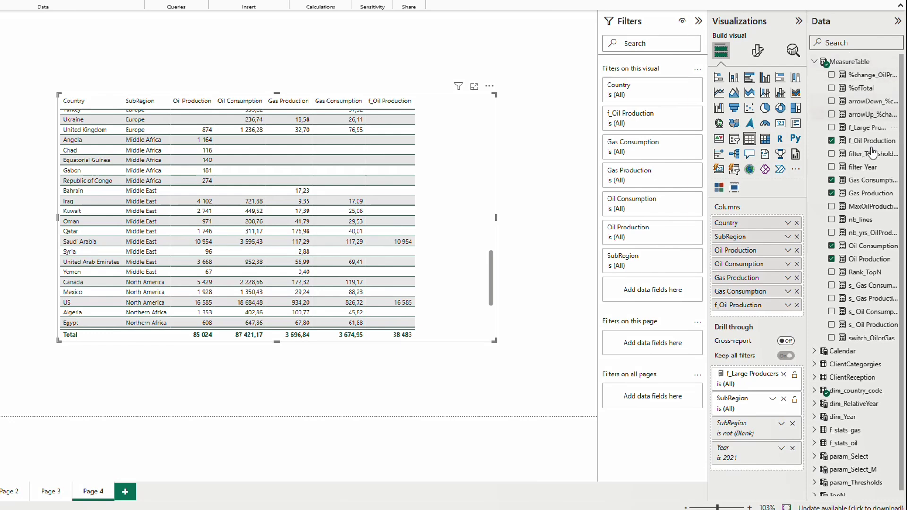
pyautogui.moveTo(856, 131); pyautogui.dragTo(643, 290)
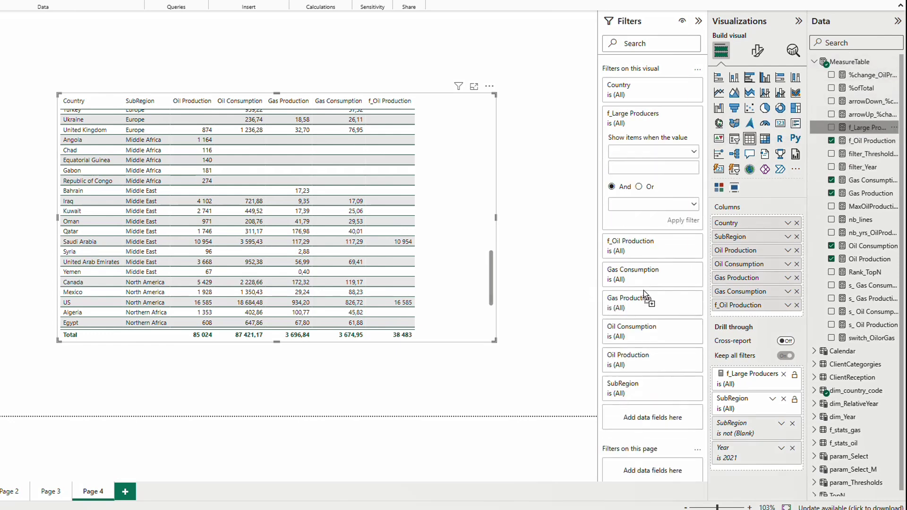
pyautogui.click(660, 151)
pyautogui.click(617, 220)
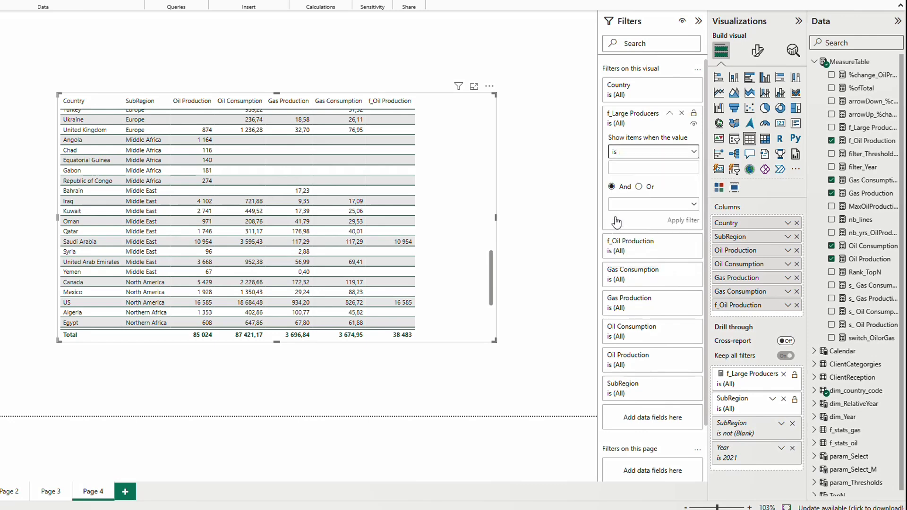
pyautogui.click(664, 169)
pyautogui.write('1')
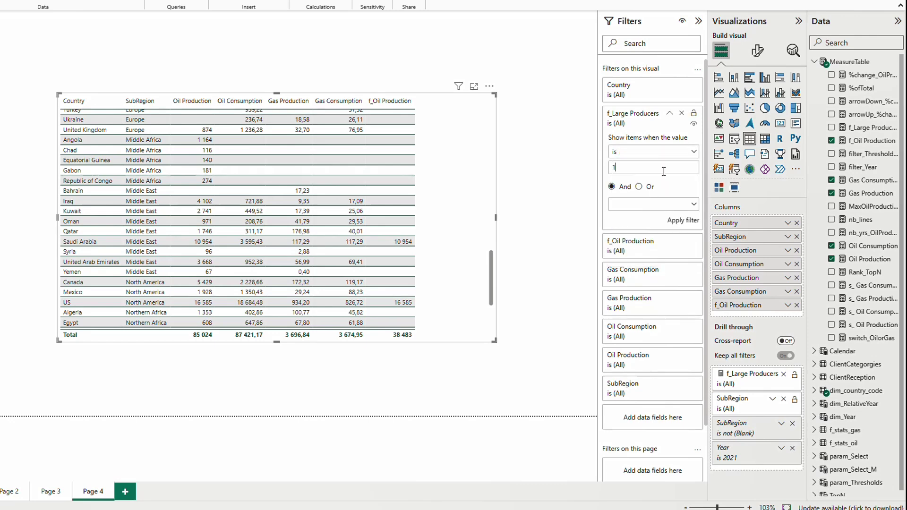
pyautogui.click(689, 222)
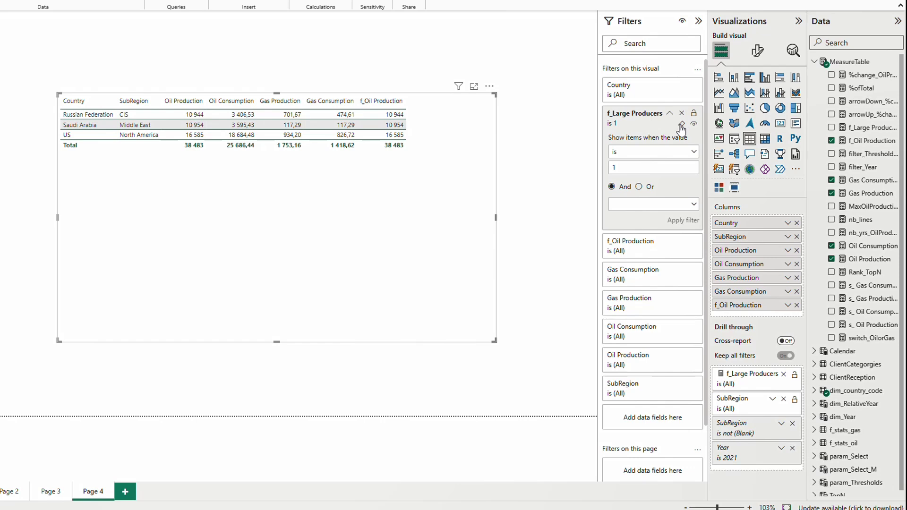
pyautogui.click(681, 125)
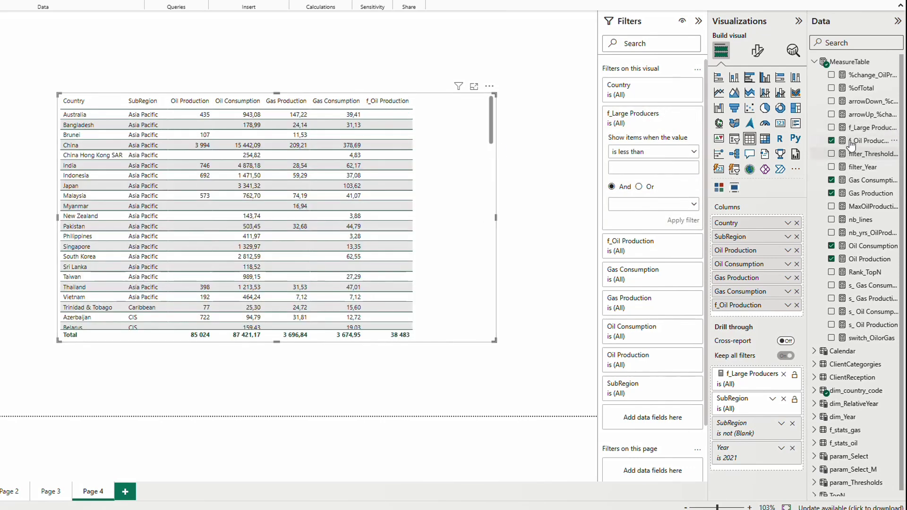
# Step: Add f_Large Producers as a column of the Page 4 table, examine its values per country, and remove the column
pyautogui.moveTo(862, 128); pyautogui.dragTo(763, 310)
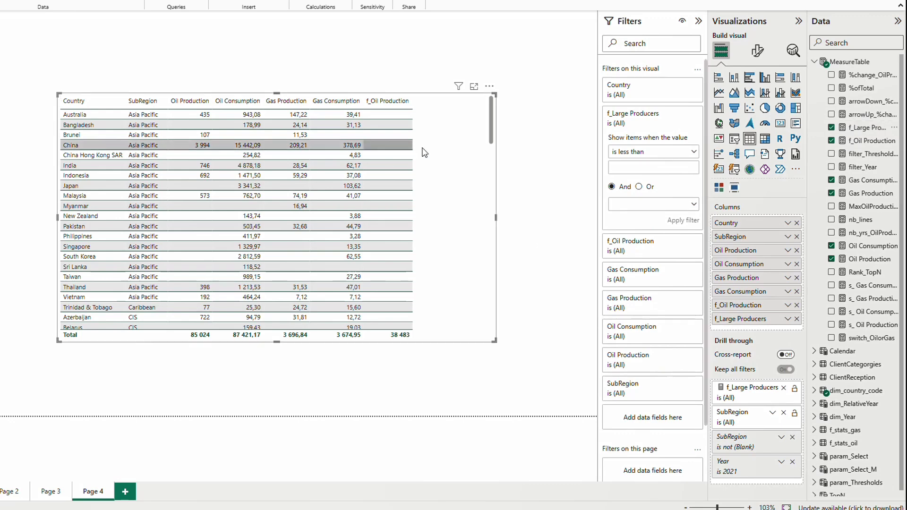
pyautogui.scroll(-4, 435, 236)
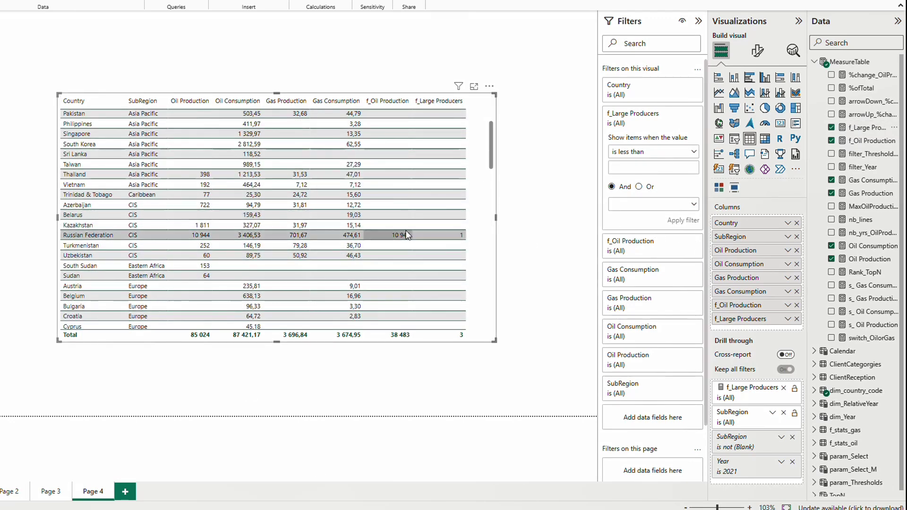
pyautogui.scroll(-3, 452, 229)
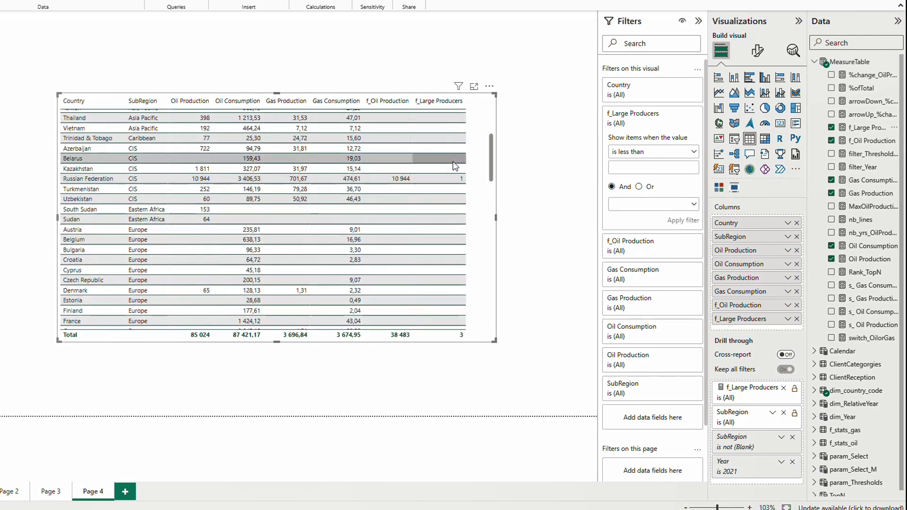
pyautogui.scroll(-10, 455, 165)
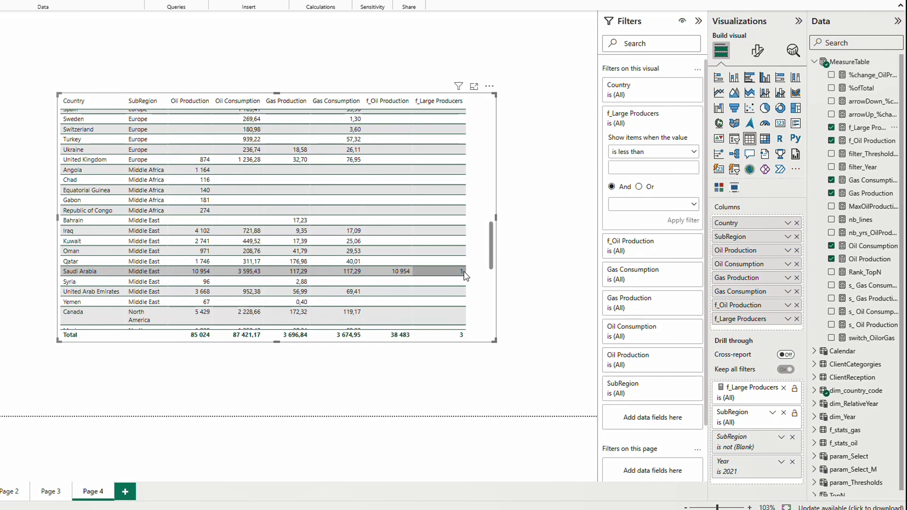
pyautogui.scroll(-5, 466, 276)
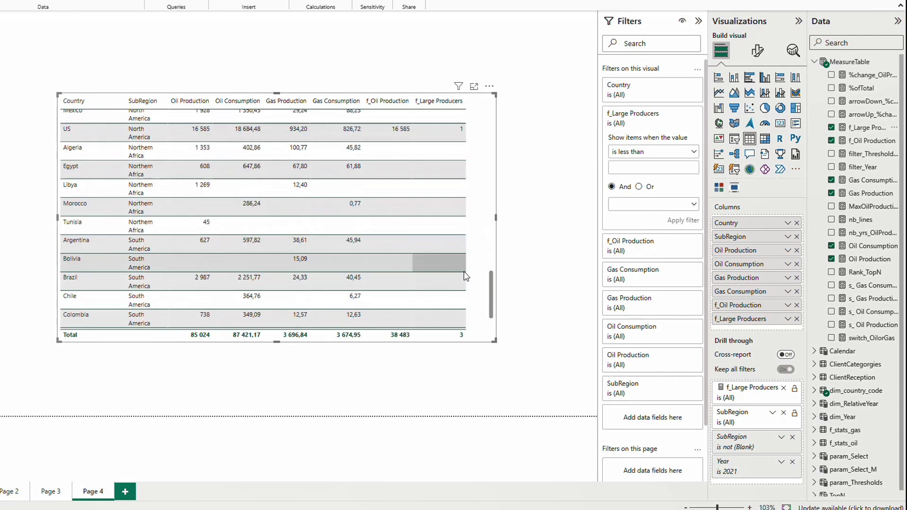
pyautogui.scroll(2, 388, 185)
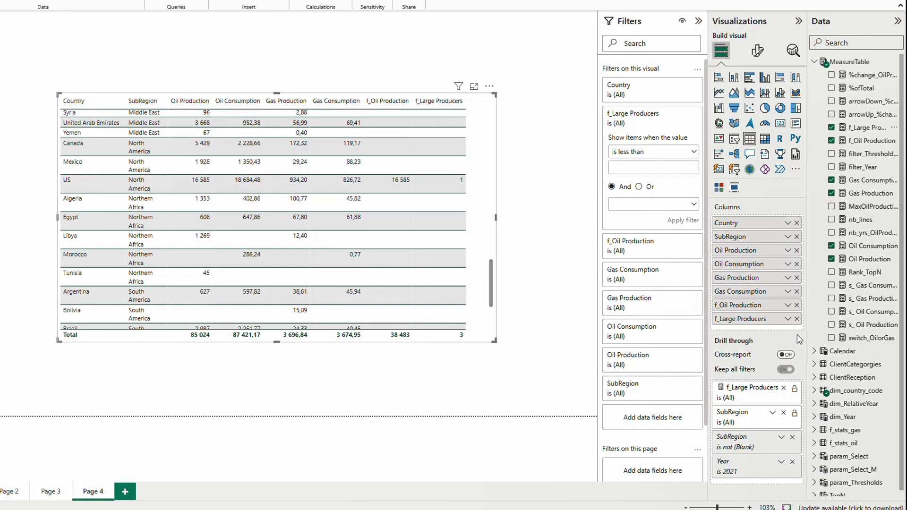
pyautogui.click(797, 319)
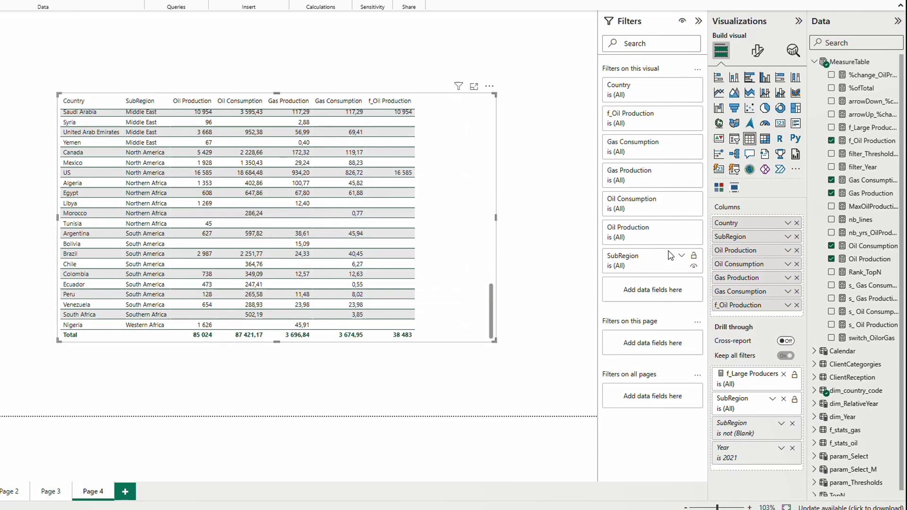
# Step: Add f_Large Producers as a filter on the Page 4 table and apply the condition is 1
pyautogui.moveTo(862, 135); pyautogui.dragTo(646, 286)
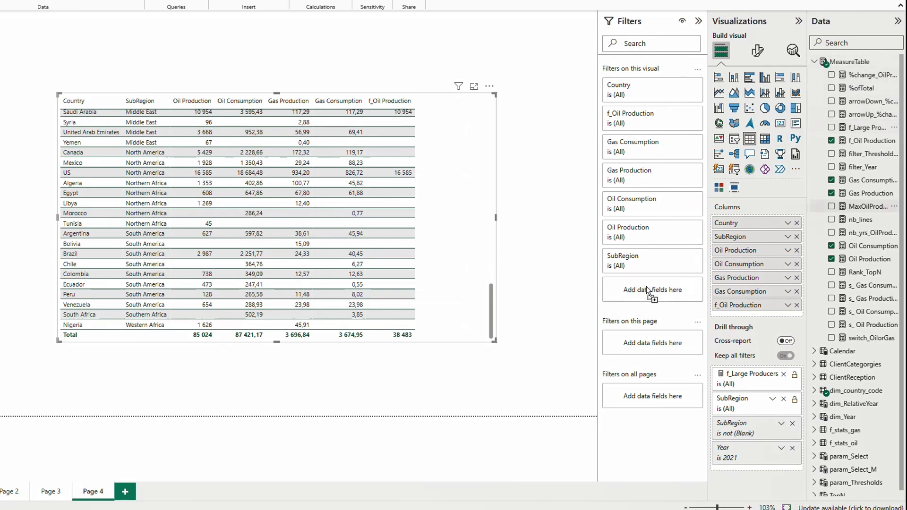
pyautogui.click(675, 153)
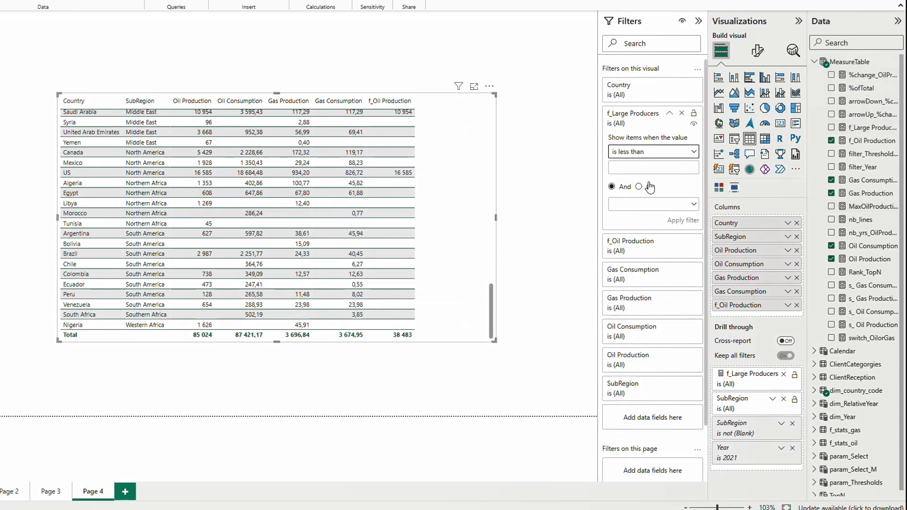
pyautogui.click(619, 221)
pyautogui.click(655, 169)
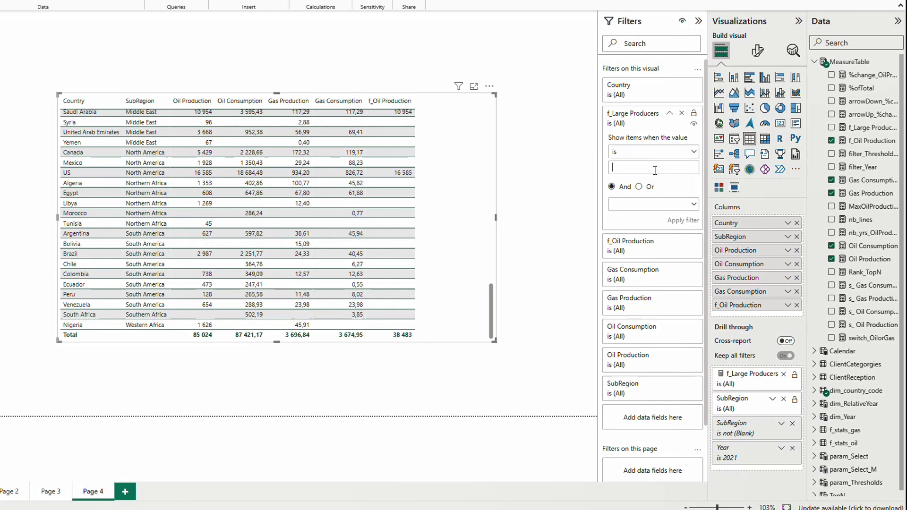
pyautogui.write('1')
pyautogui.click(690, 224)
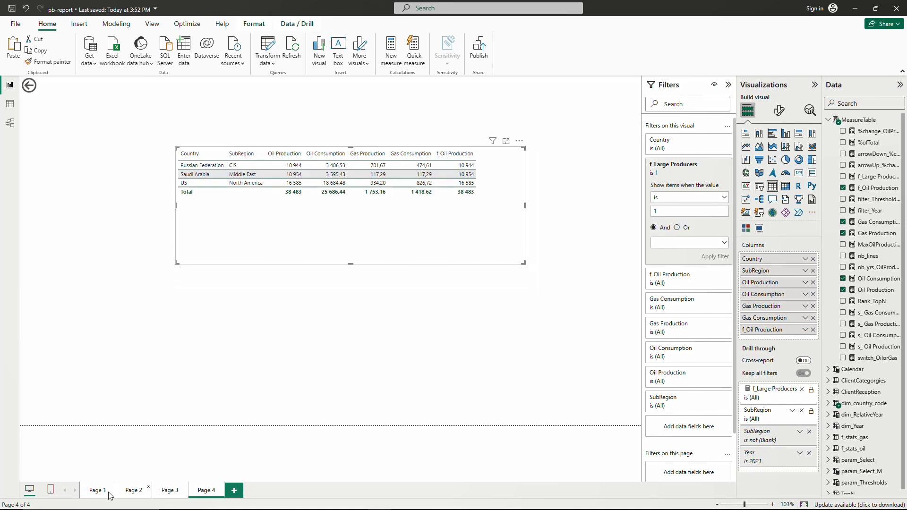
# Step: Return to Page 1 and check the drill-through from the f_Large Producers card to the filtered Page 4 table
pyautogui.hotkey('alt', 'Left')
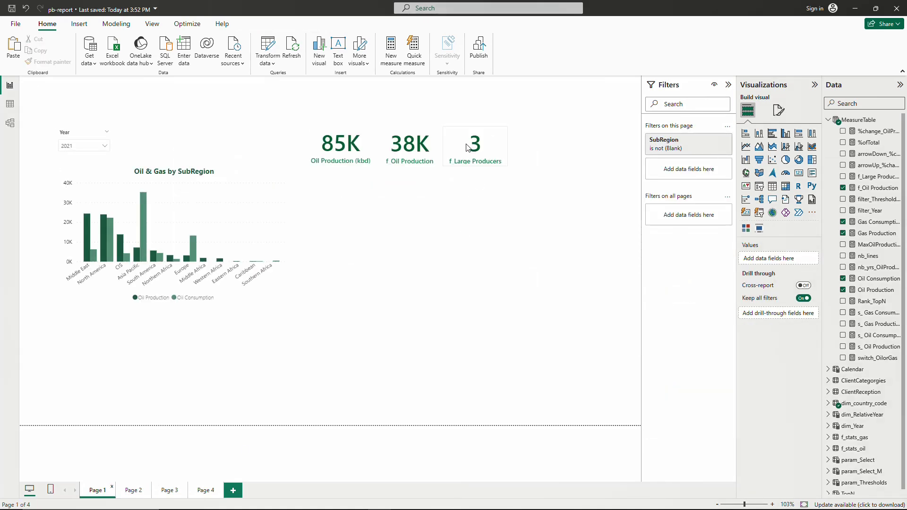
pyautogui.rightClick(471, 147)
pyautogui.moveTo(501, 150)
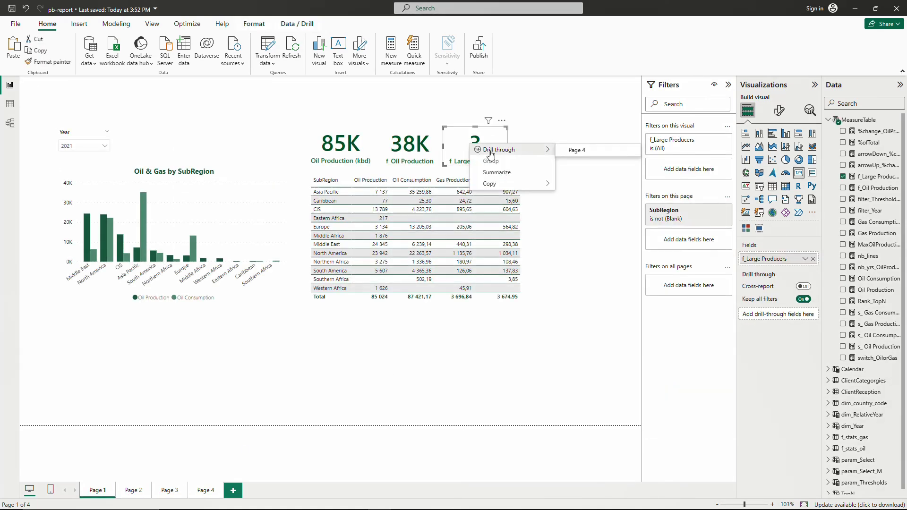
pyautogui.click(589, 155)
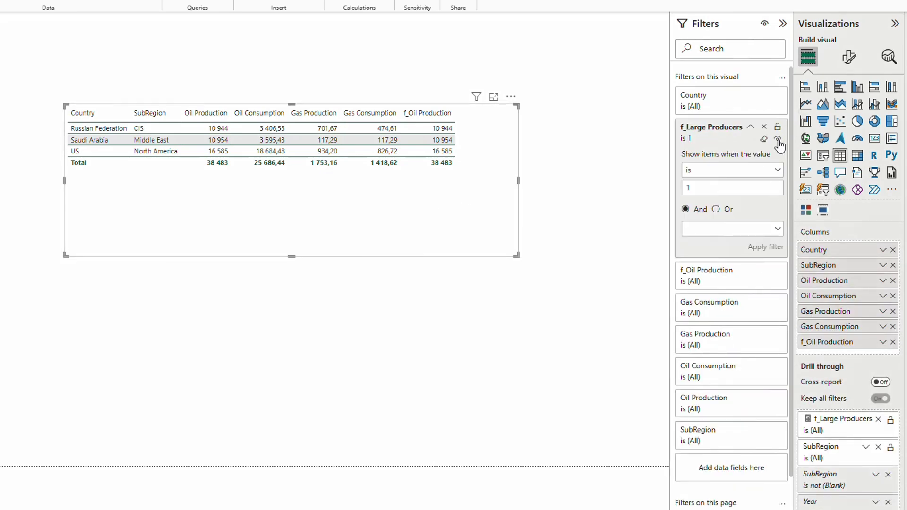
# Step: Hide the f_Large Producers filter of the Page 4 table from report readers
pyautogui.click(778, 139)
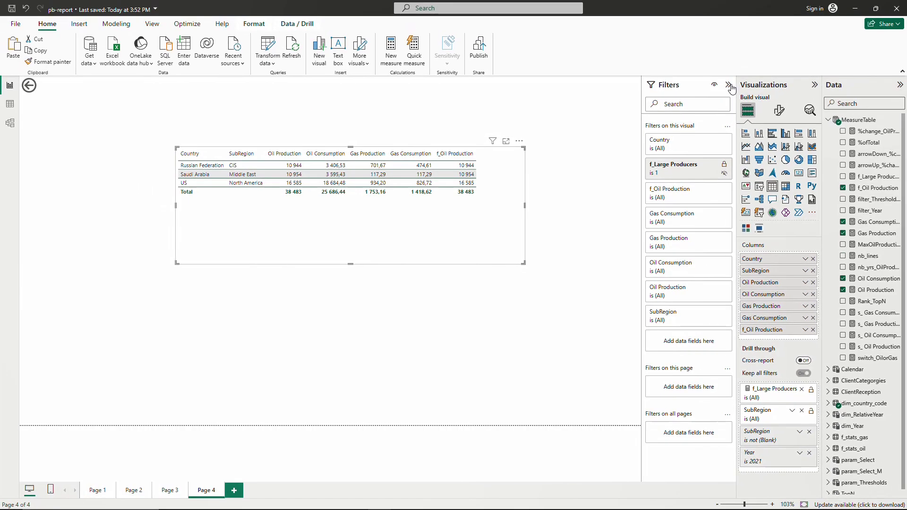
# Step: Add Gas Production and Gas Consumption as columns of the Page 3 table, placed between SubRegion and f_Oil Production
pyautogui.click(729, 85)
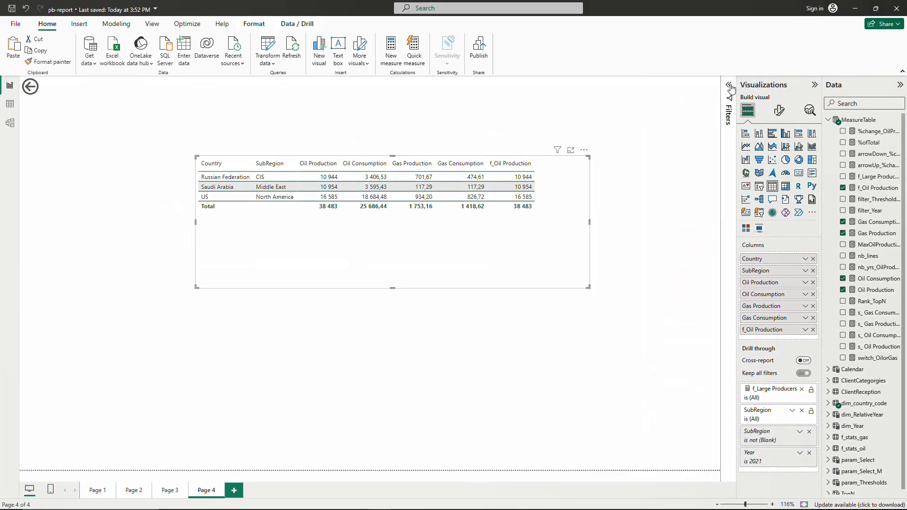
pyautogui.click(194, 485)
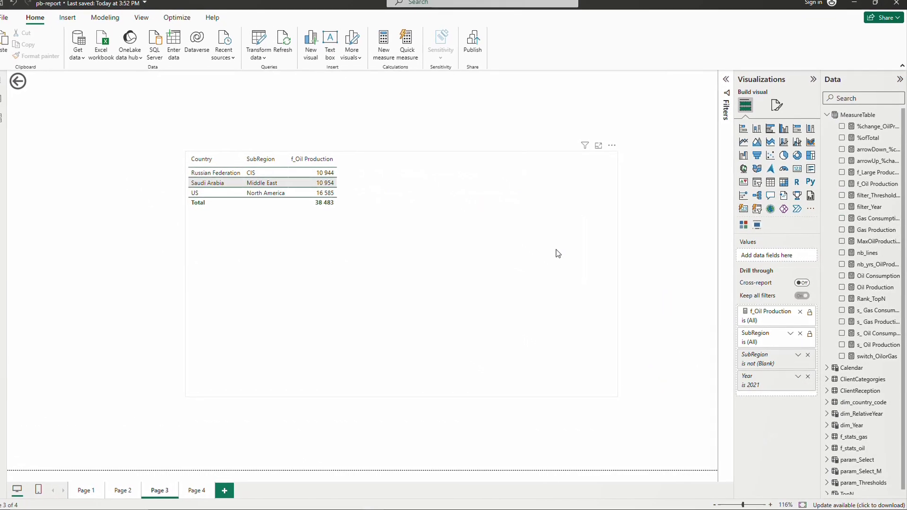
pyautogui.click(557, 249)
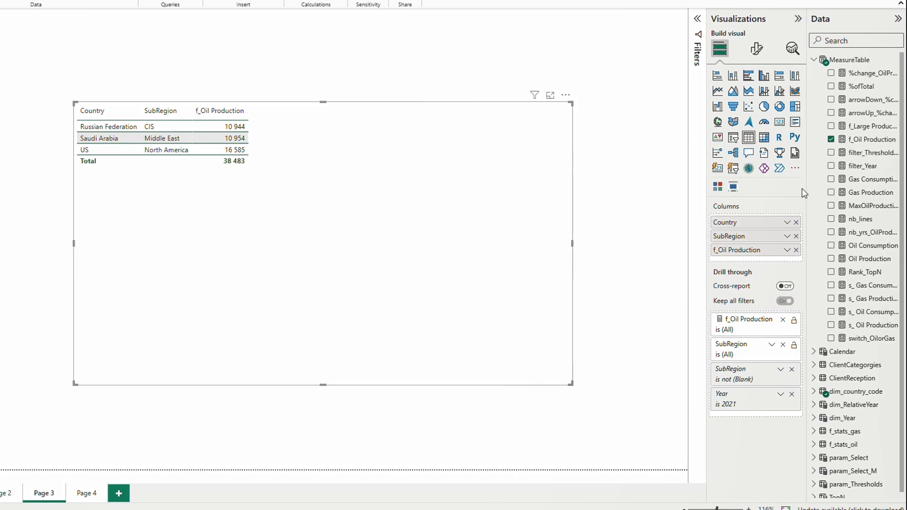
pyautogui.moveTo(843, 193); pyautogui.dragTo(765, 239)
pyautogui.moveTo(846, 180); pyautogui.dragTo(771, 258)
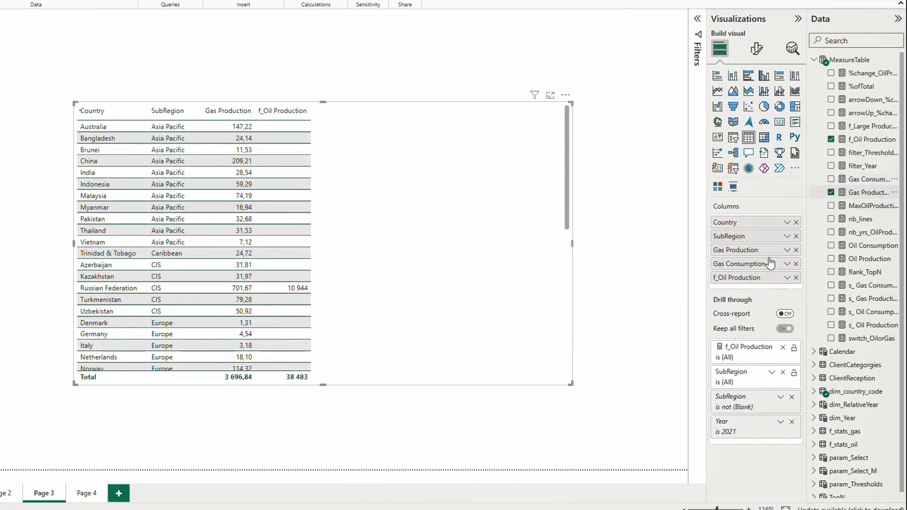
# Step: Filter the Page 3 table by f_Oil Production with the condition is not blank
pyautogui.click(699, 24)
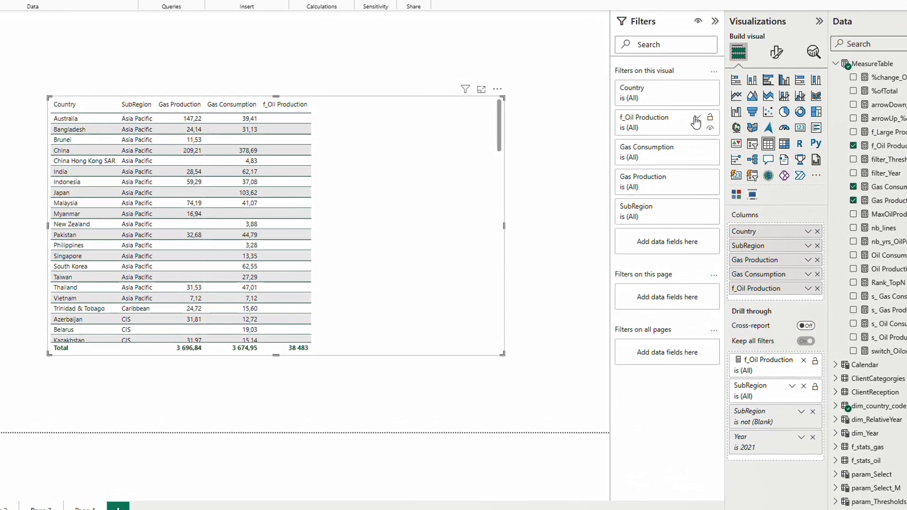
pyautogui.click(680, 115)
pyautogui.click(741, 185)
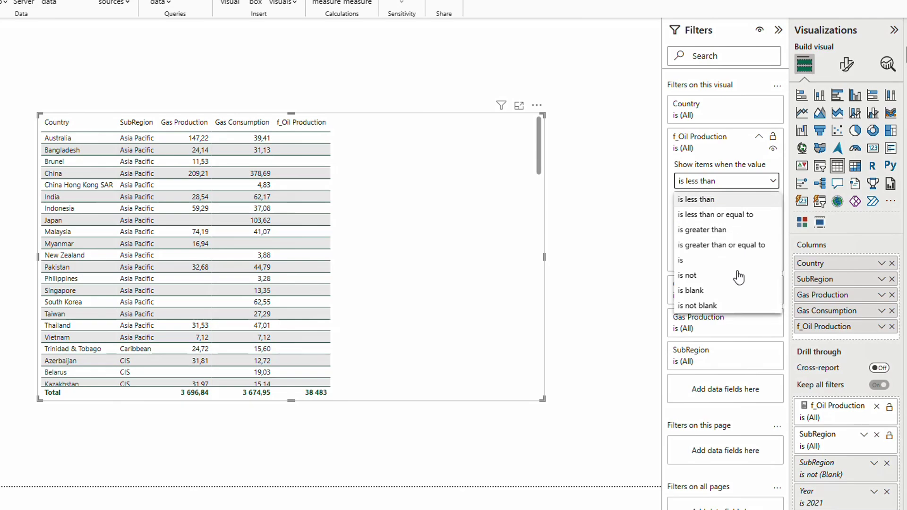
pyautogui.click(710, 308)
pyautogui.click(751, 242)
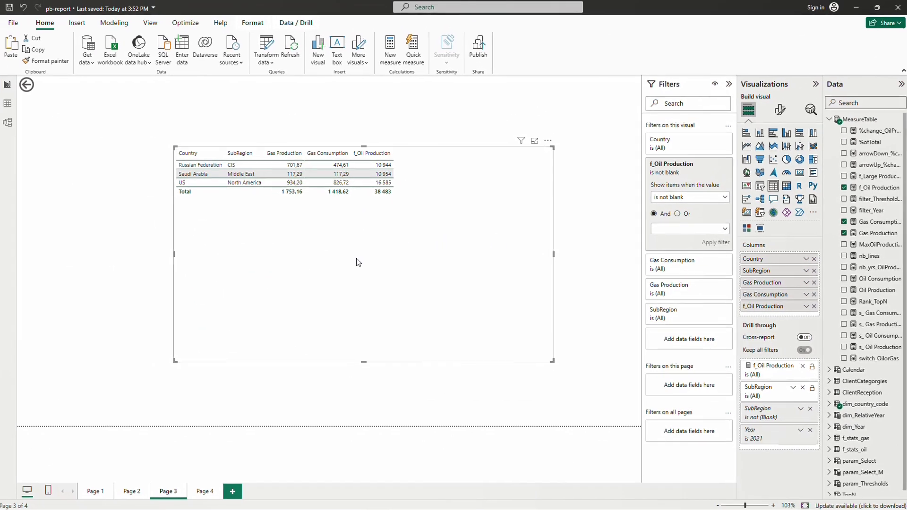
# Step: Return to Page 1 and check the drill-through from the f_Oil Production card to the filtered Page 3 table
pyautogui.click(98, 491)
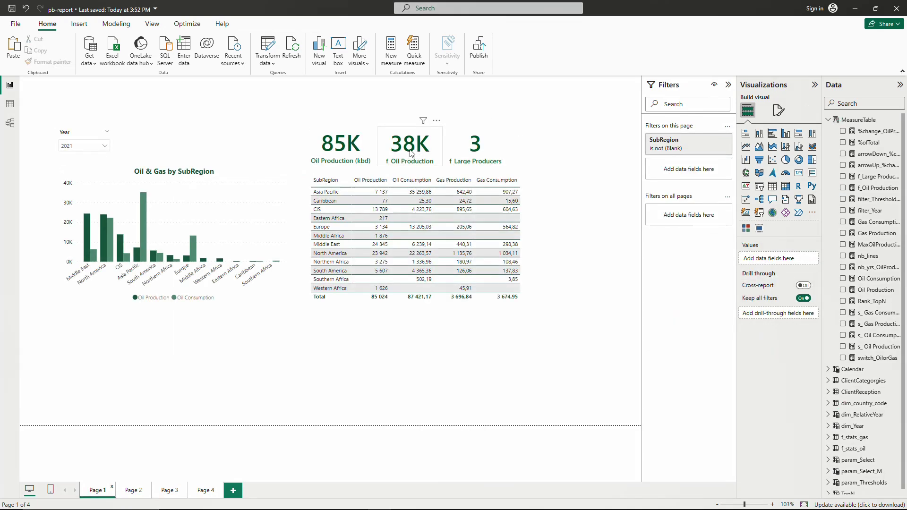
pyautogui.rightClick(410, 152)
pyautogui.moveTo(412, 154)
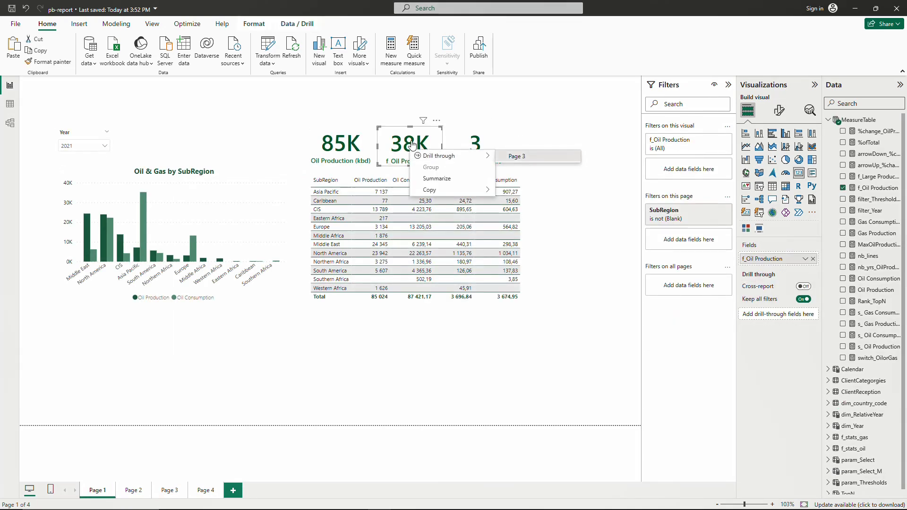
pyautogui.click(517, 157)
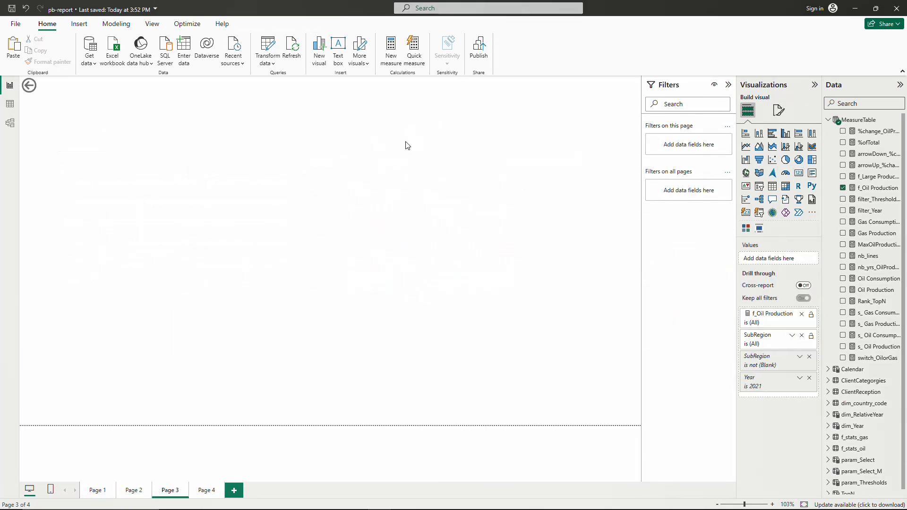
# Step: Return to Page 1 and hide the report pages Page 2, Page 3 and Page 4
pyautogui.click(93, 494)
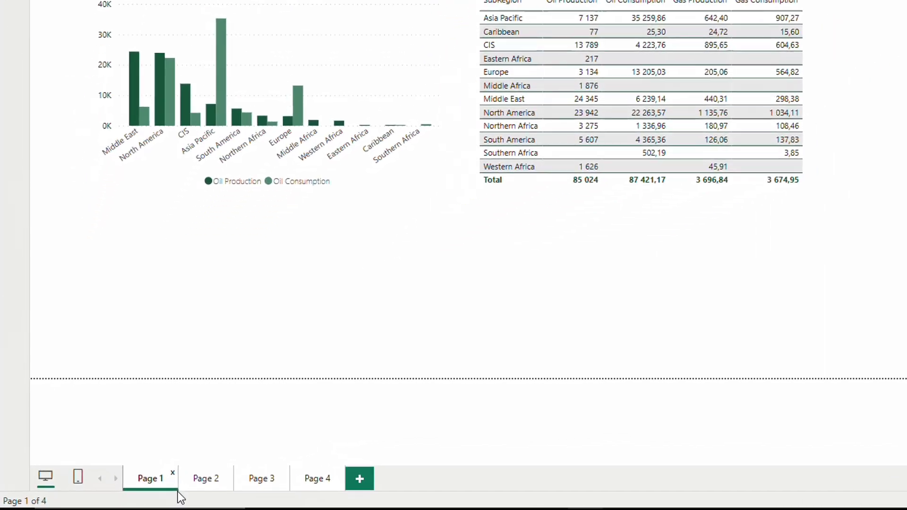
pyautogui.rightClick(208, 480)
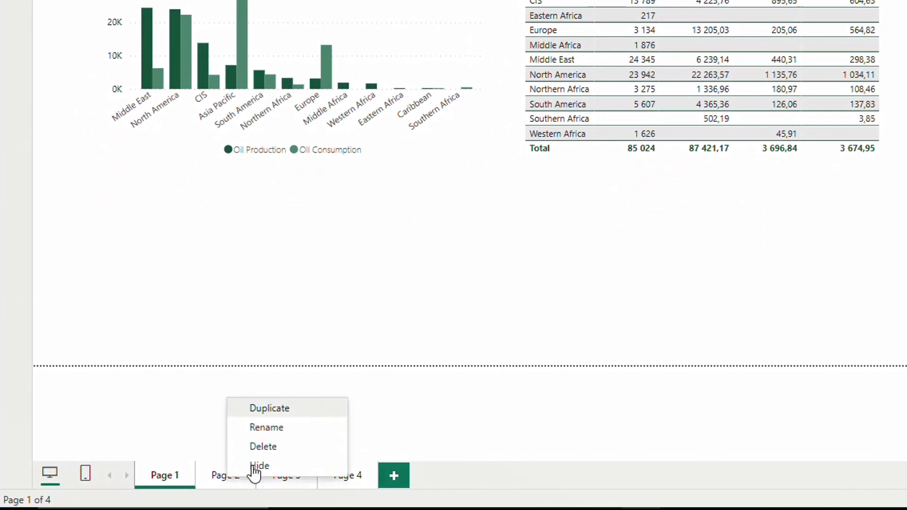
pyautogui.click(296, 471)
pyautogui.rightClick(284, 476)
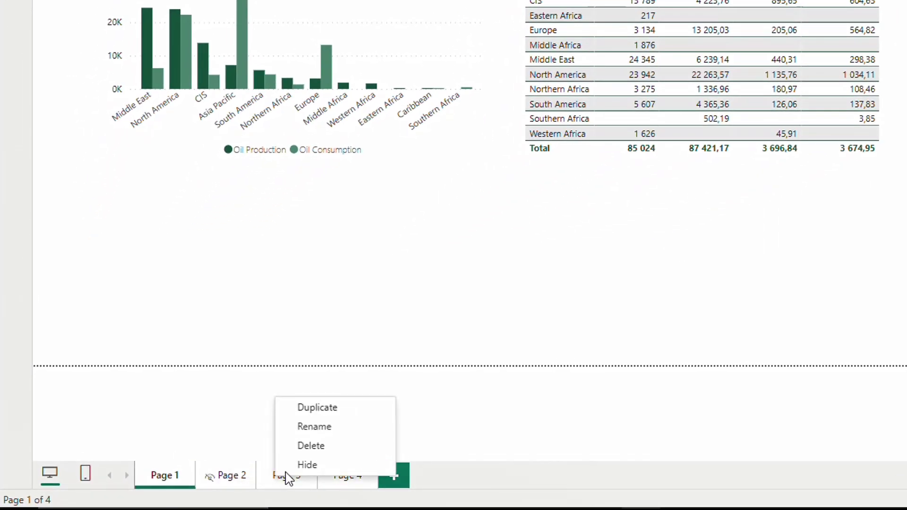
pyautogui.click(315, 469)
pyautogui.rightClick(348, 481)
pyautogui.click(371, 468)
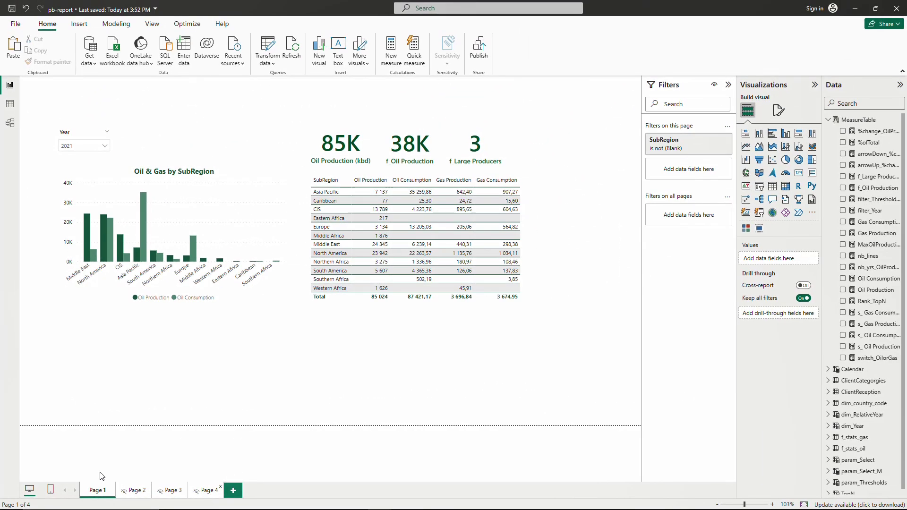
# Step: Check the drill-through target offered by the Oil Production (kbd) card and rename Page 2 as Details
pyautogui.rightClick(342, 146)
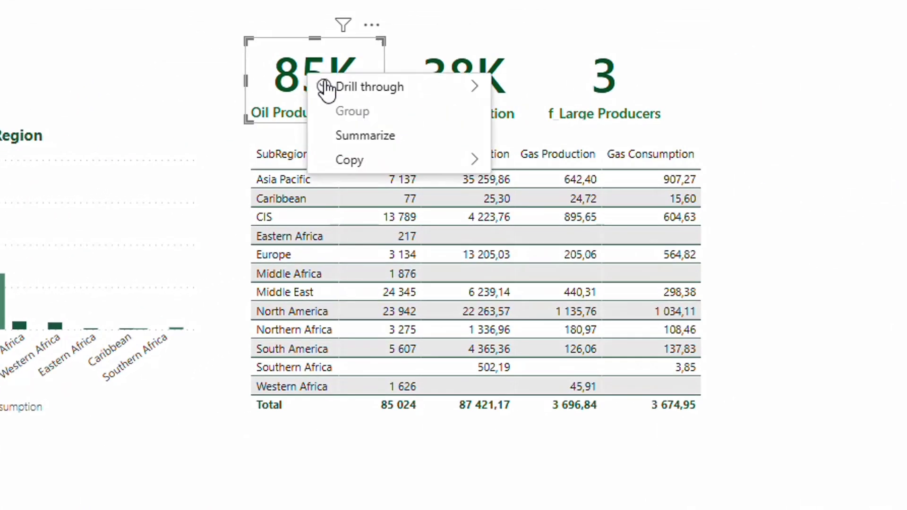
pyautogui.moveTo(415, 89)
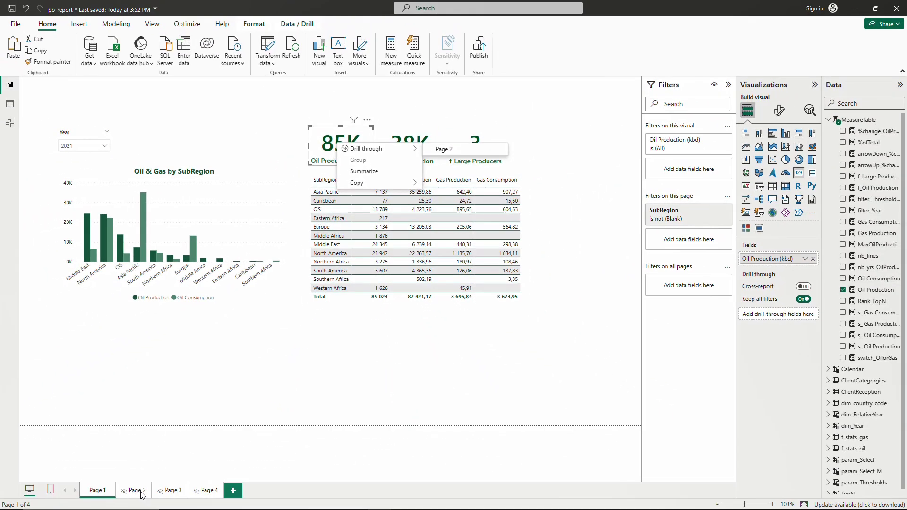
pyautogui.doubleClick(142, 494)
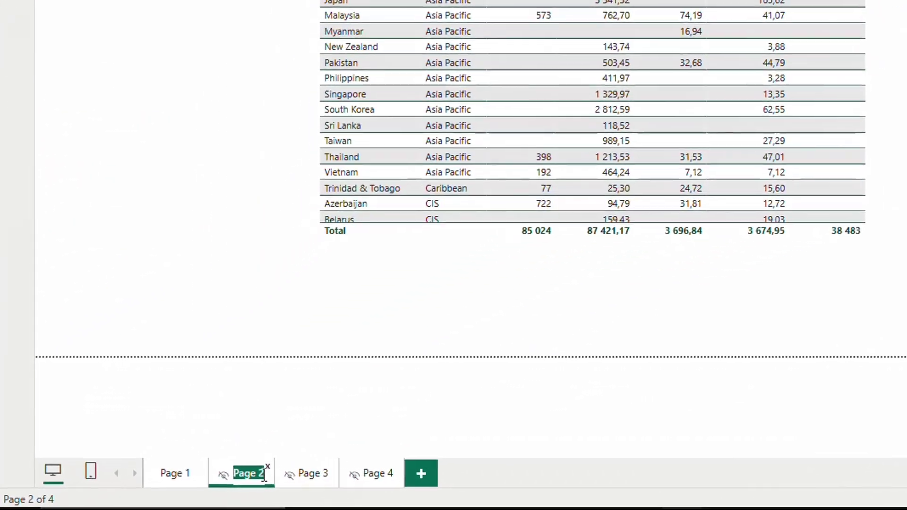
pyautogui.write('Detail')
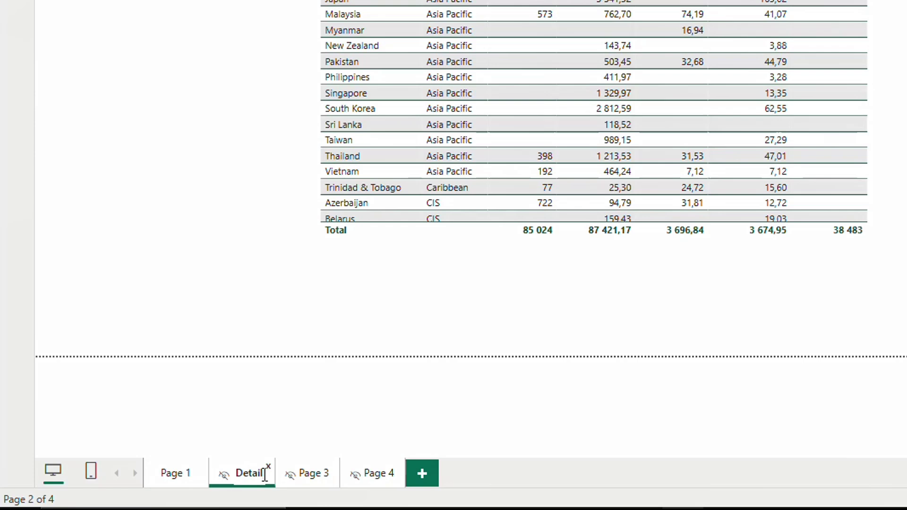
pyautogui.write('s')
pyautogui.doubleClick(247, 479)
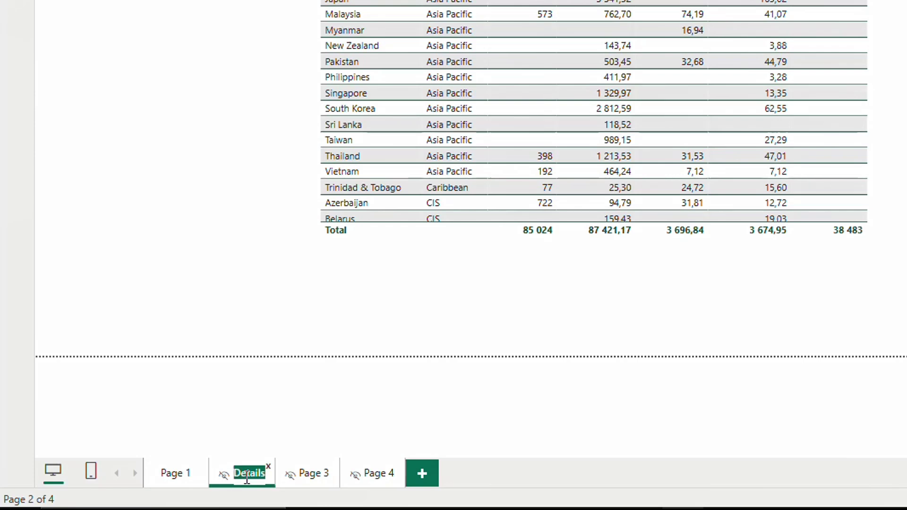
# Step: Rename Page 3 and Page 4 both as Details
pyautogui.click(312, 476)
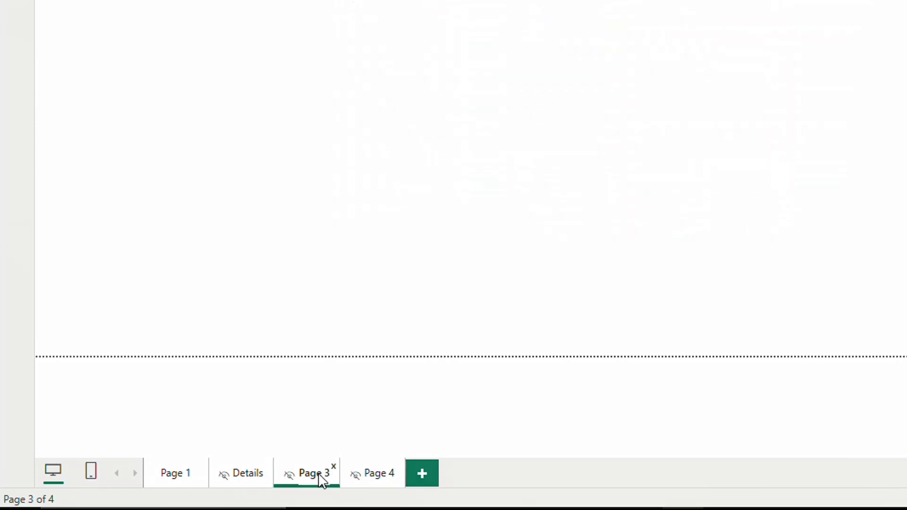
pyautogui.doubleClick(319, 474)
pyautogui.click(320, 474)
pyautogui.moveTo(302, 472); pyautogui.dragTo(364, 477)
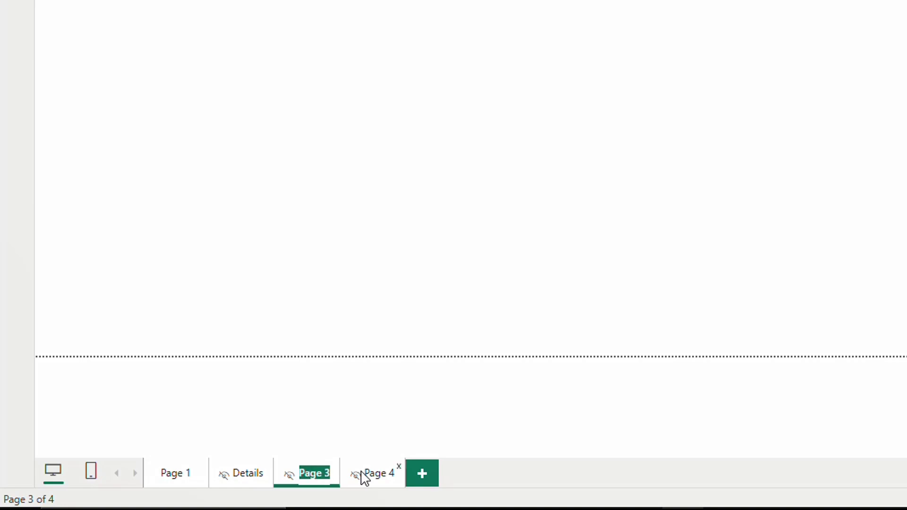
pyautogui.write('Details')
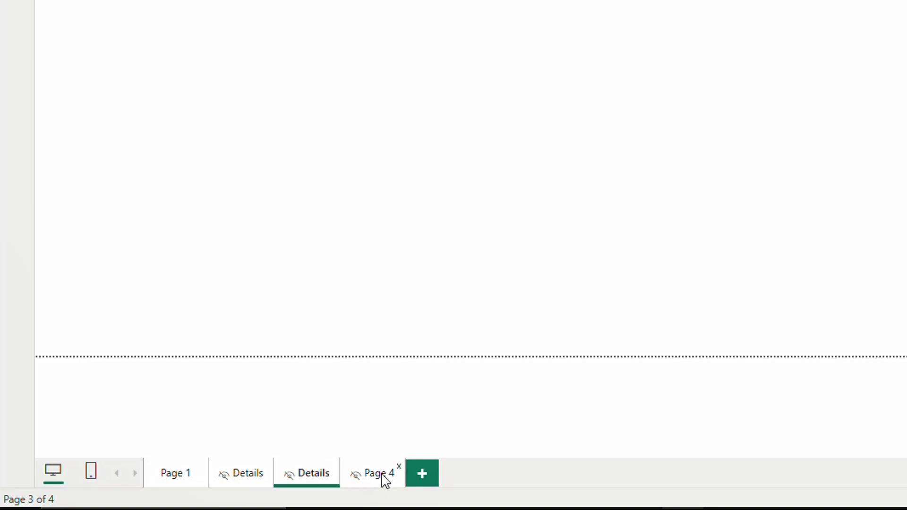
pyautogui.click(381, 480)
pyautogui.doubleClick(372, 477)
pyautogui.write('Details')
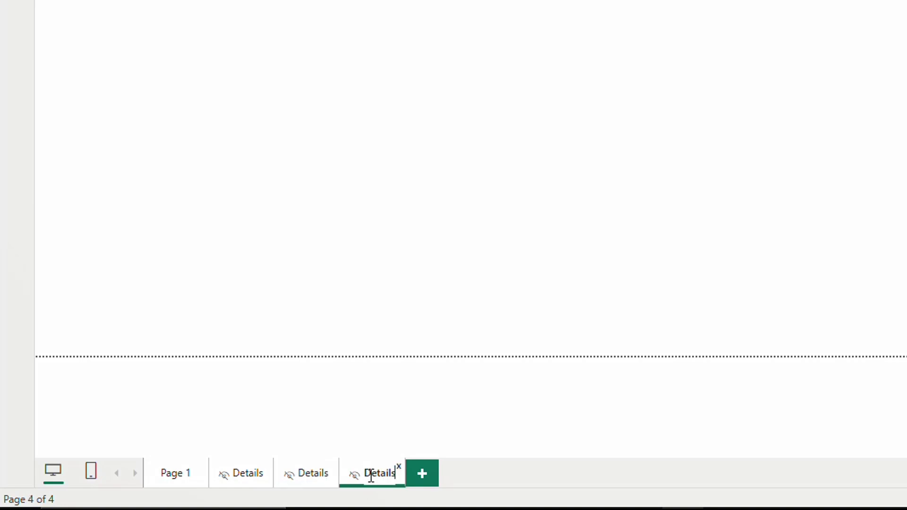
pyautogui.press('Return')
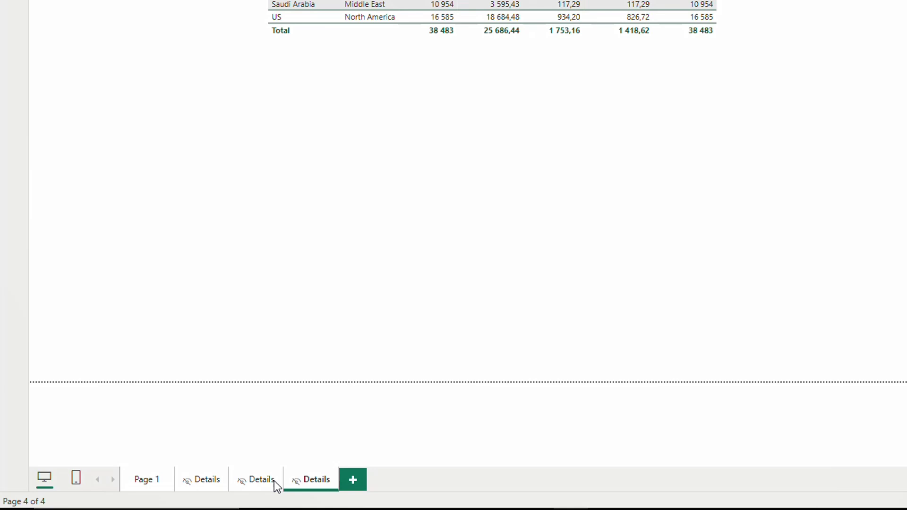
# Step: Return to Page 1 and collapse the Filters and Visualizations panes to enlarge the report canvas
pyautogui.click(147, 480)
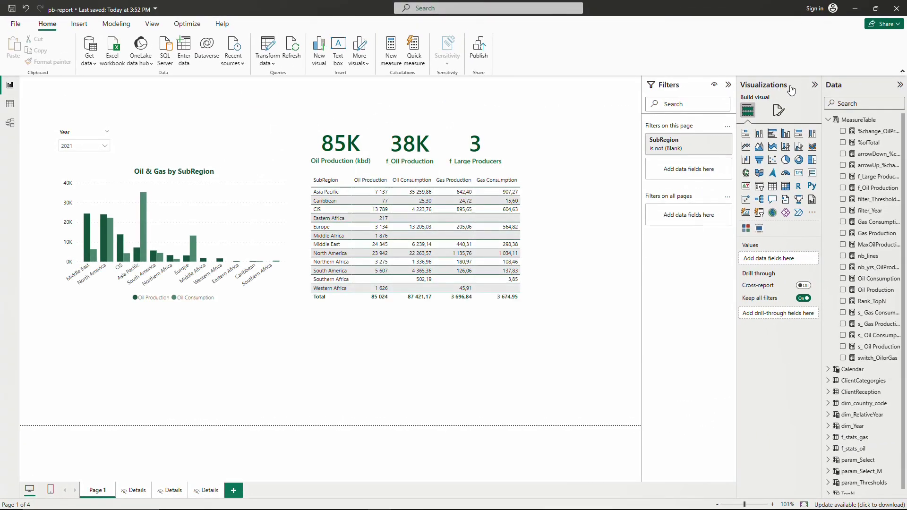
pyautogui.click(729, 85)
pyautogui.click(815, 84)
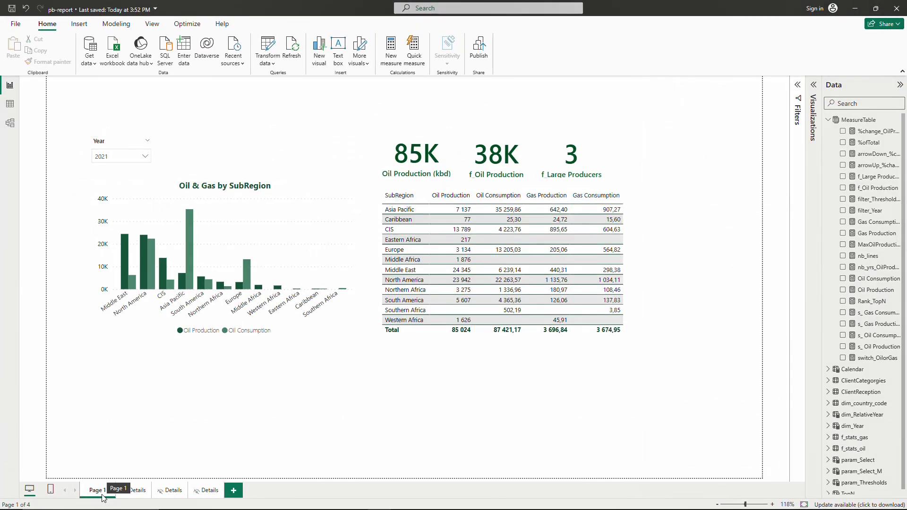
# Step: Drill through from the Oil Production (kbd) card to Details and examine the full country table
pyautogui.rightClick(417, 163)
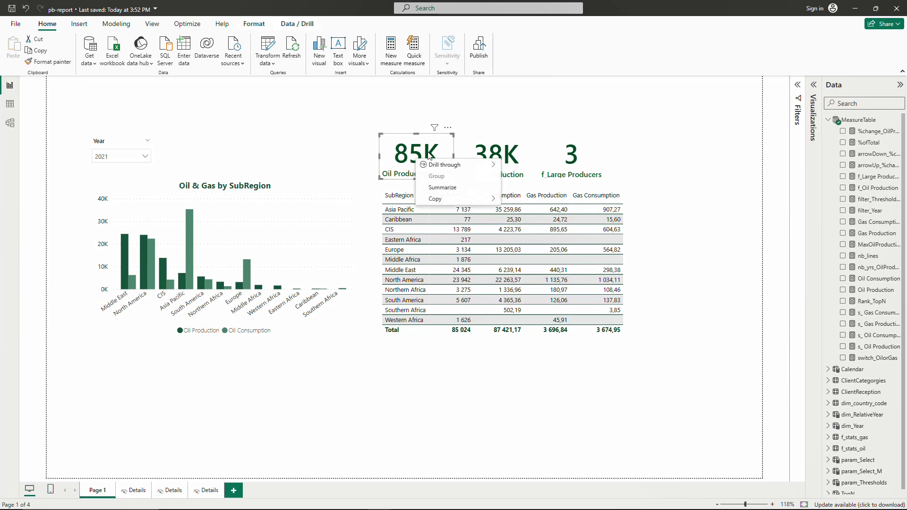
pyautogui.moveTo(473, 165)
pyautogui.click(523, 165)
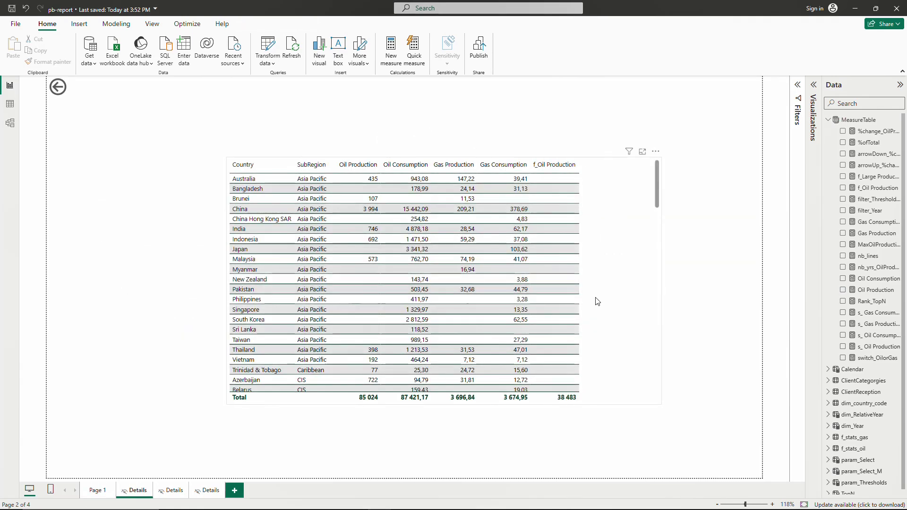
pyautogui.scroll(-10, 597, 301)
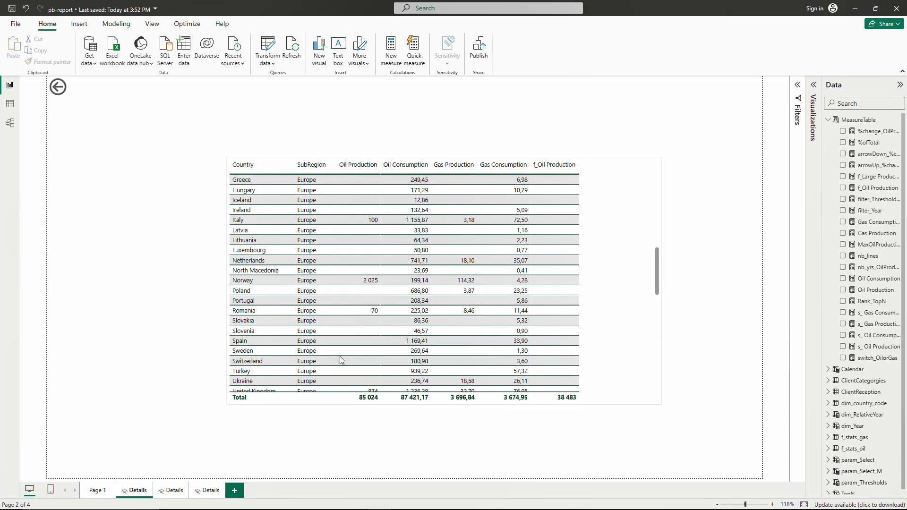
pyautogui.scroll(-10, 342, 360)
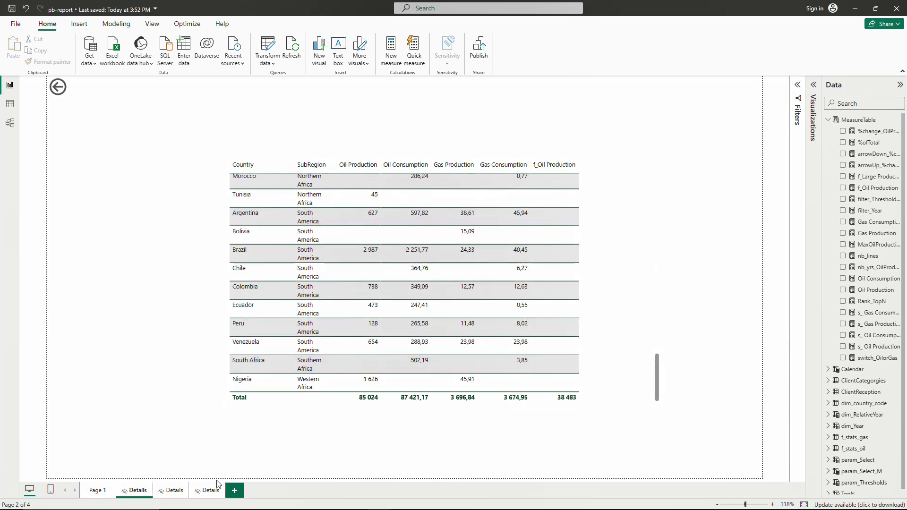
# Step: Return to Page 1 and drill through from the f_Oil Production card to its Details page
pyautogui.hotkey('alt', 'Left')
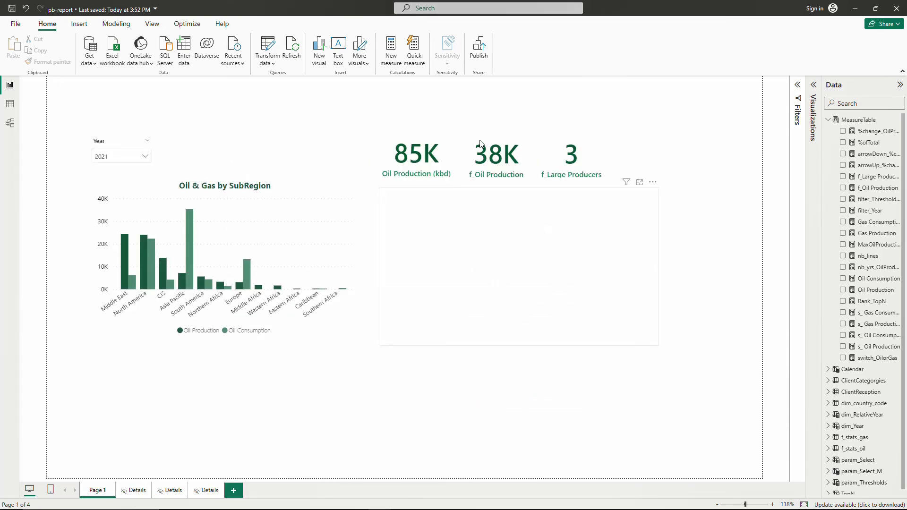
pyautogui.rightClick(499, 157)
pyautogui.moveTo(558, 163)
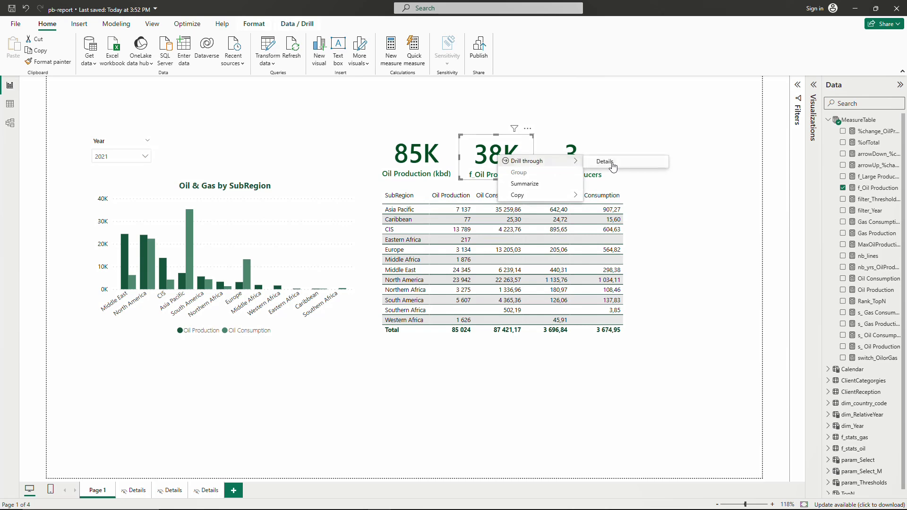
pyautogui.click(622, 166)
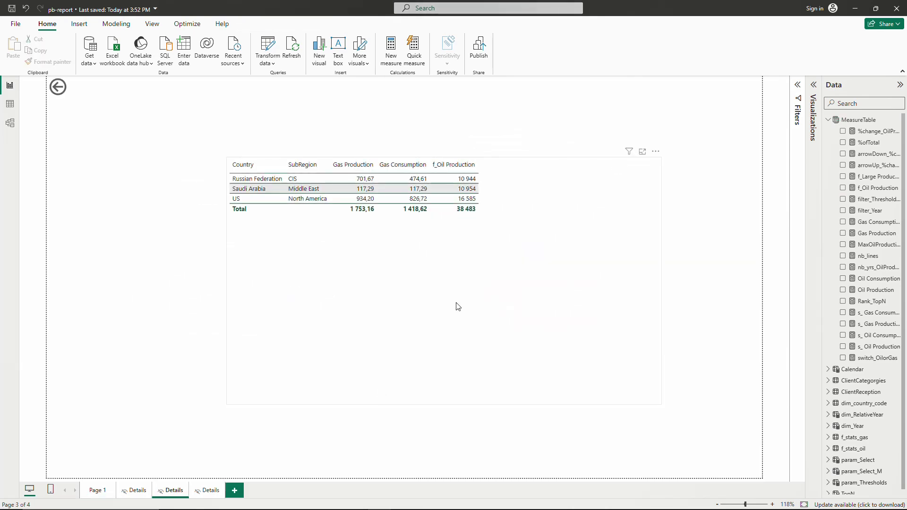
# Step: Return to Page 1 and drill through from the f_Large Producers card to its Details page
pyautogui.click(98, 491)
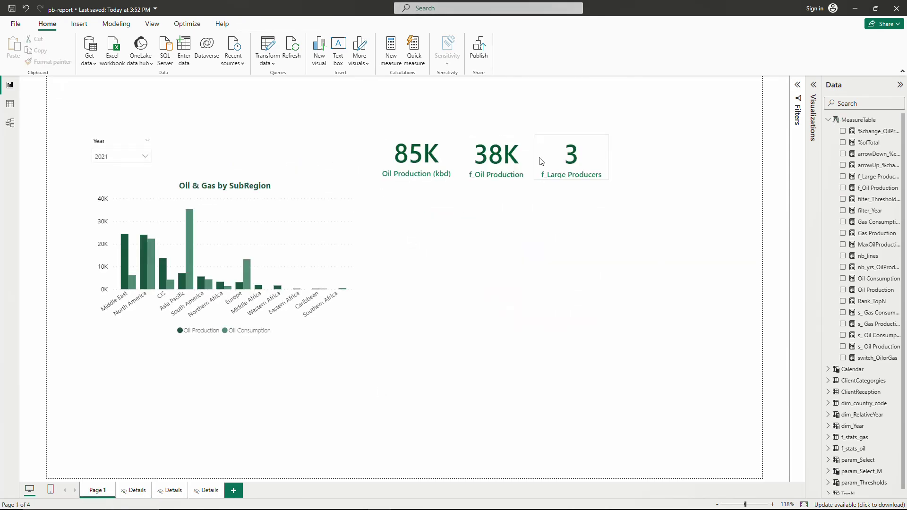
pyautogui.rightClick(568, 160)
pyautogui.moveTo(614, 162)
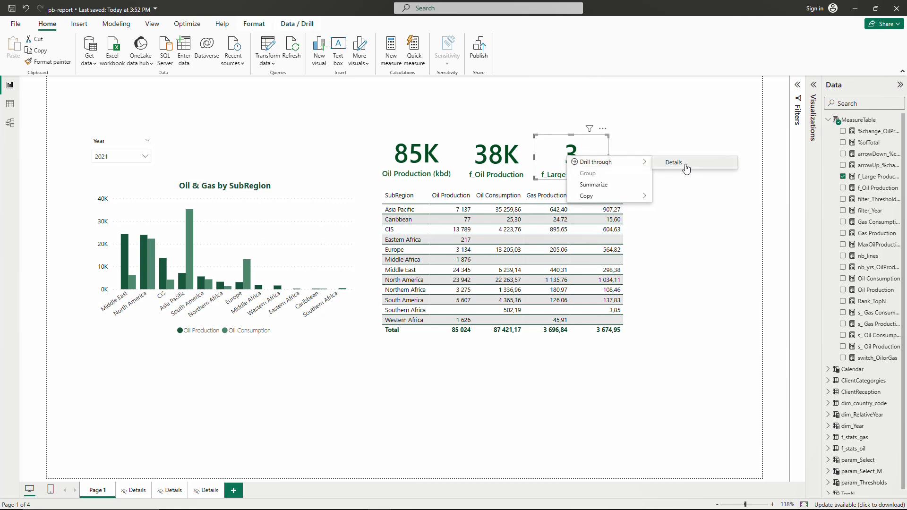
pyautogui.click(687, 169)
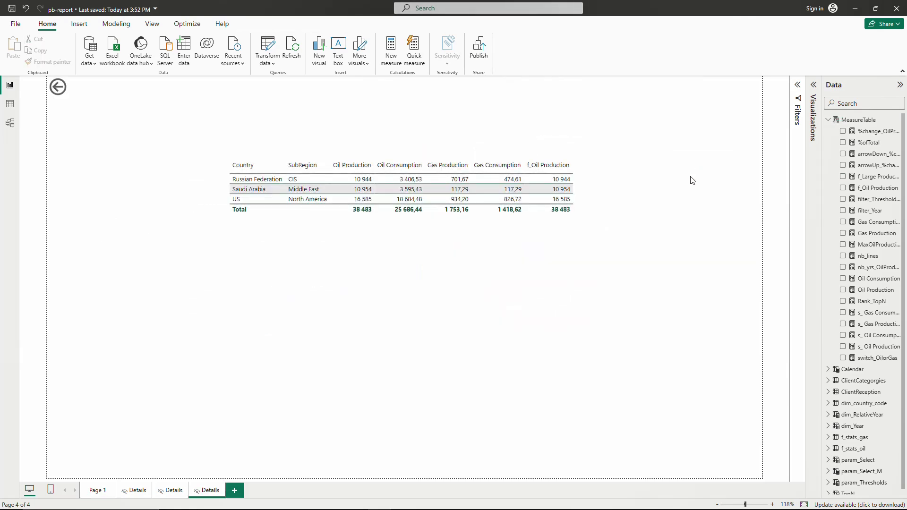
# Step: Remove the f_Oil Production column from the country table on the first Details page and return to Page 1
pyautogui.click(173, 491)
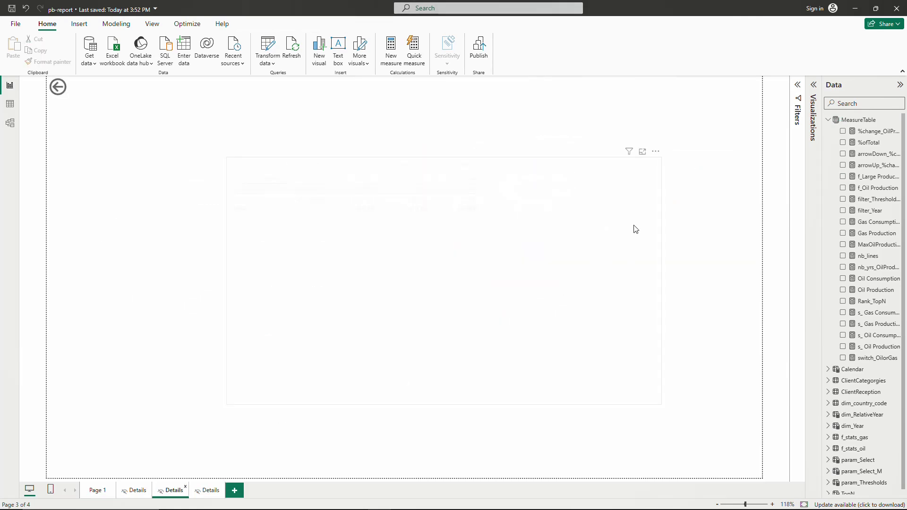
pyautogui.click(132, 492)
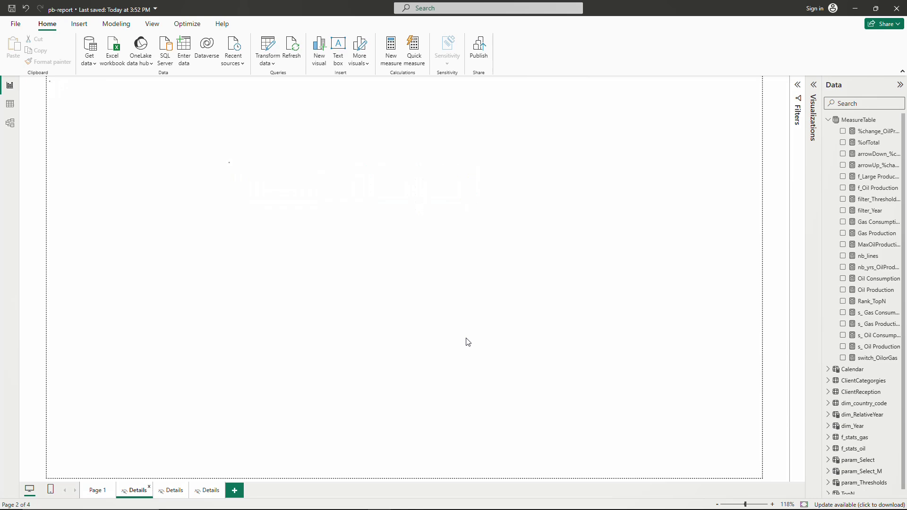
pyautogui.click(614, 262)
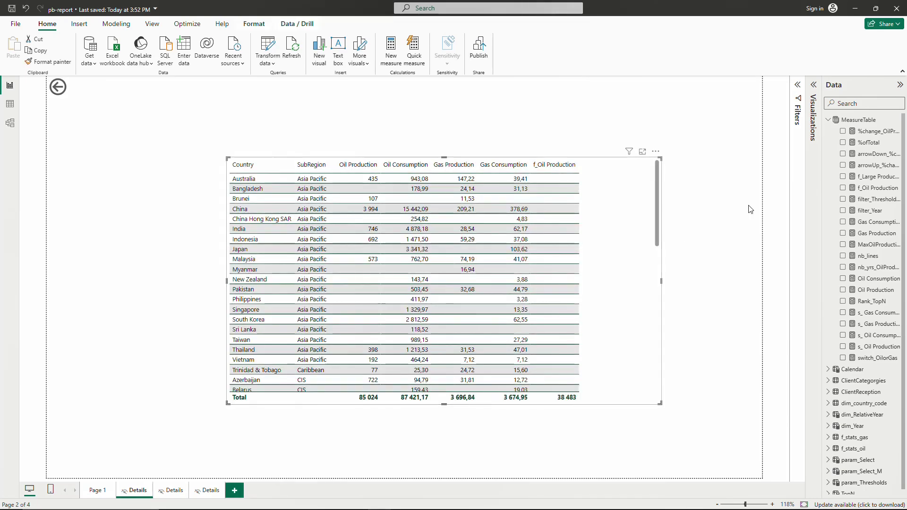
pyautogui.click(814, 85)
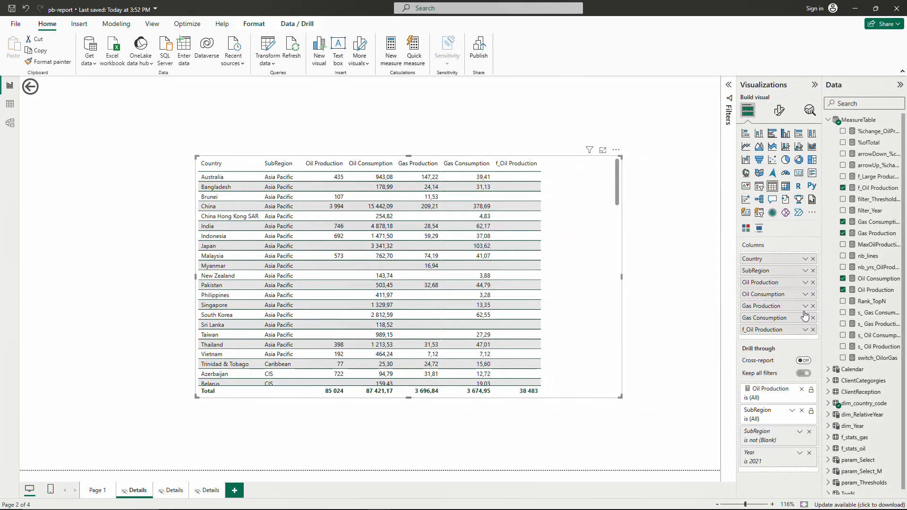
pyautogui.click(814, 330)
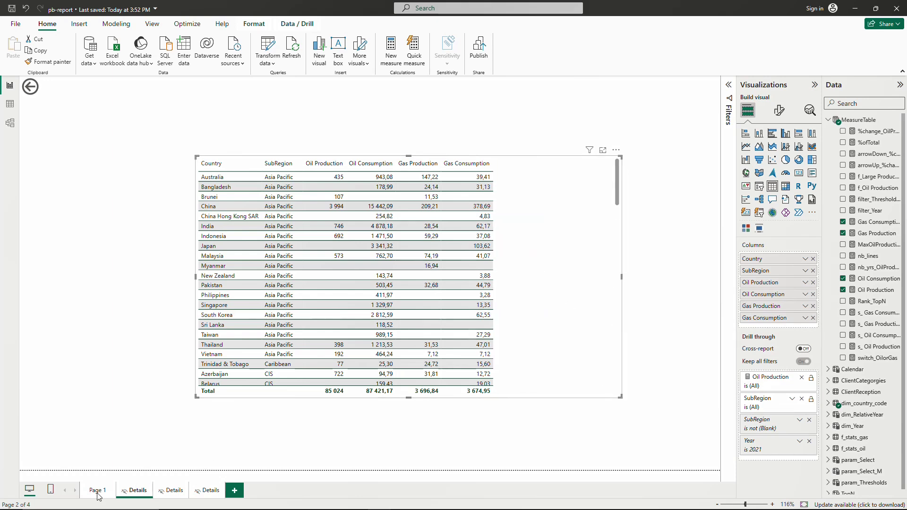
pyautogui.hotkey('ctrl', 'pageup')
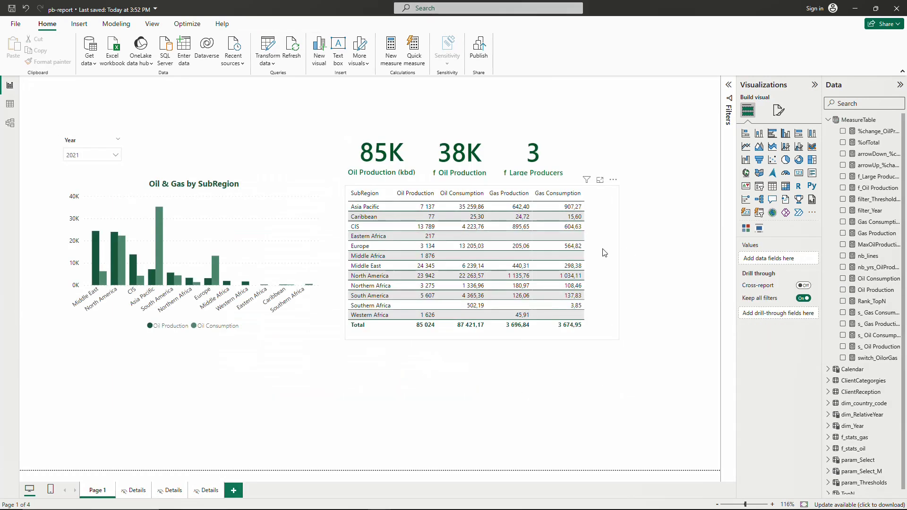